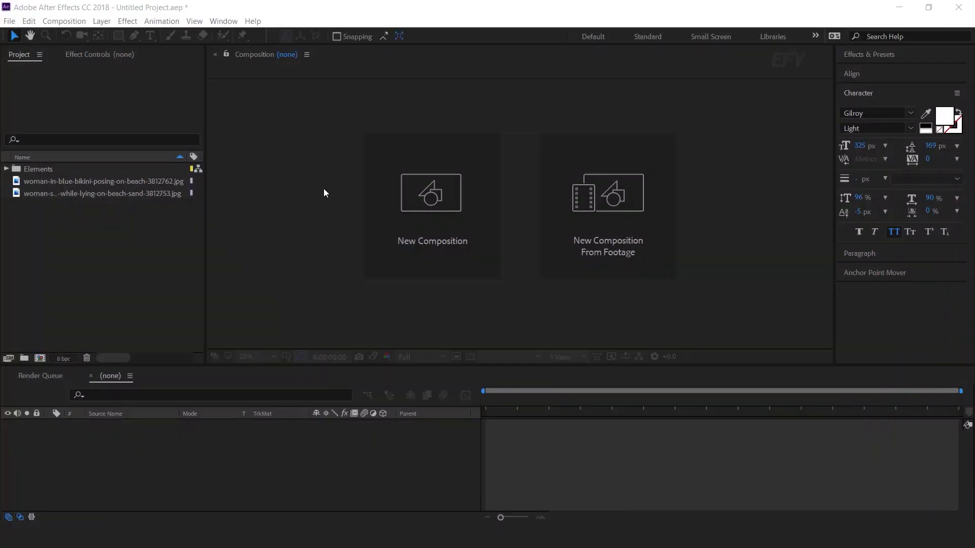
# Create a new composition named "main comp" with a size of 1920 x 1080 px.
pyautogui.click(441, 206)
pyautogui.click(474, 184)
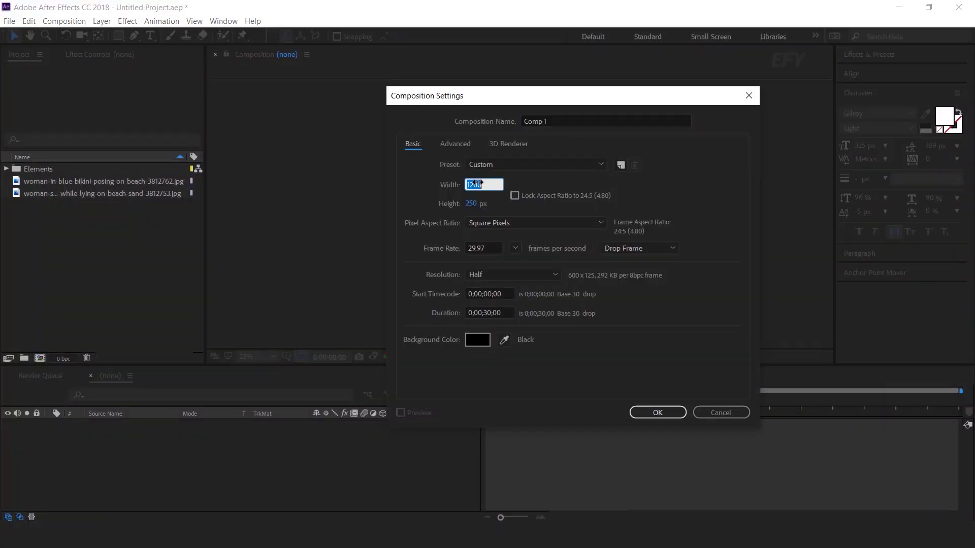
pyautogui.write('1920')
pyautogui.press('Tab')
pyautogui.write('1080')
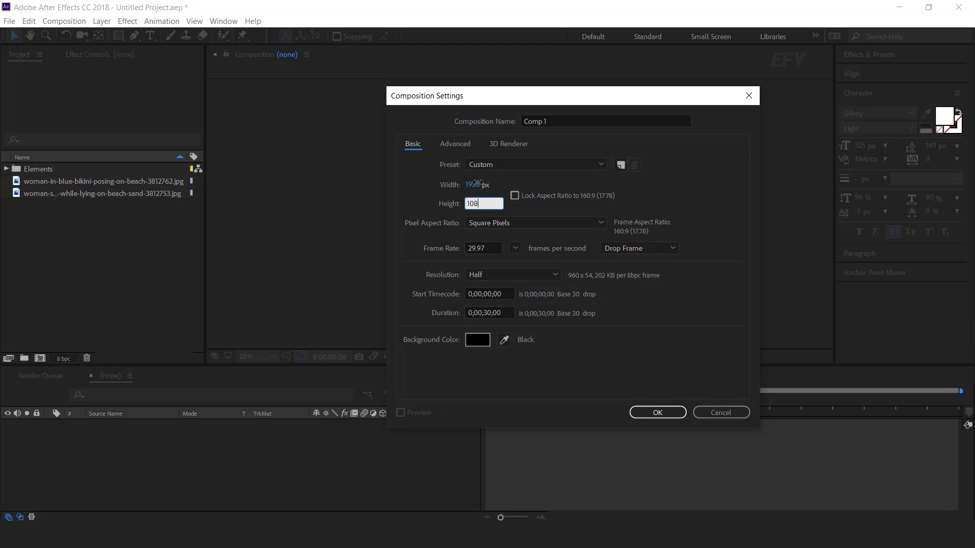
pyautogui.click(565, 120)
pyautogui.write('main comp')
pyautogui.press('Return')
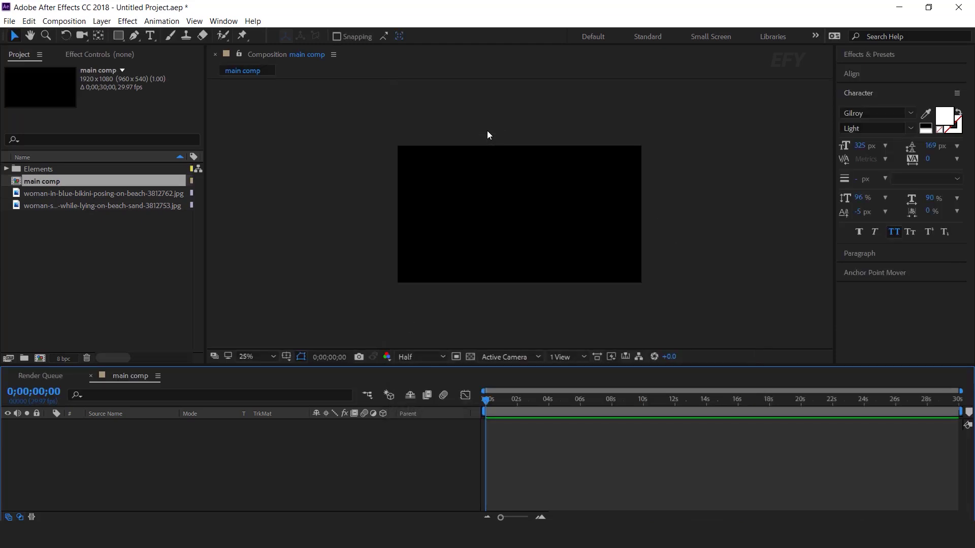
# Create a second composition named "BG" at 1920 x 1080 px.
pyautogui.click(141, 286)
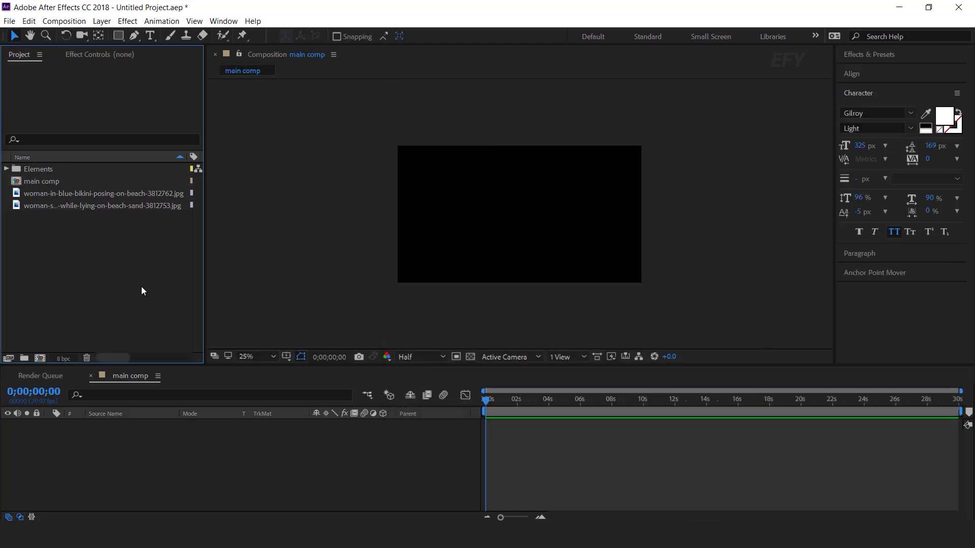
pyautogui.click(40, 358)
pyautogui.write('BG')
pyautogui.click(668, 410)
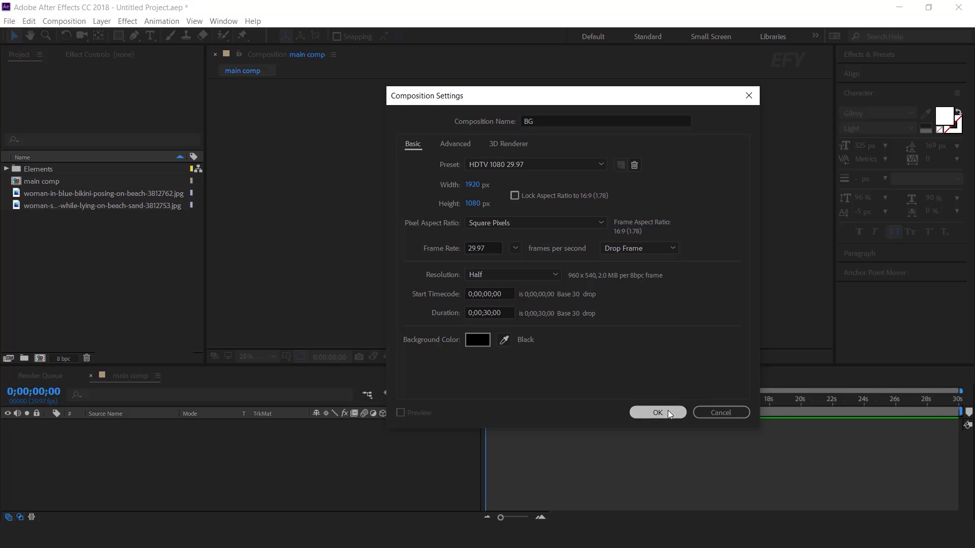
# Add BG.jpg from the Elements folder as a layer in the BG composition.
pyautogui.click(43, 279)
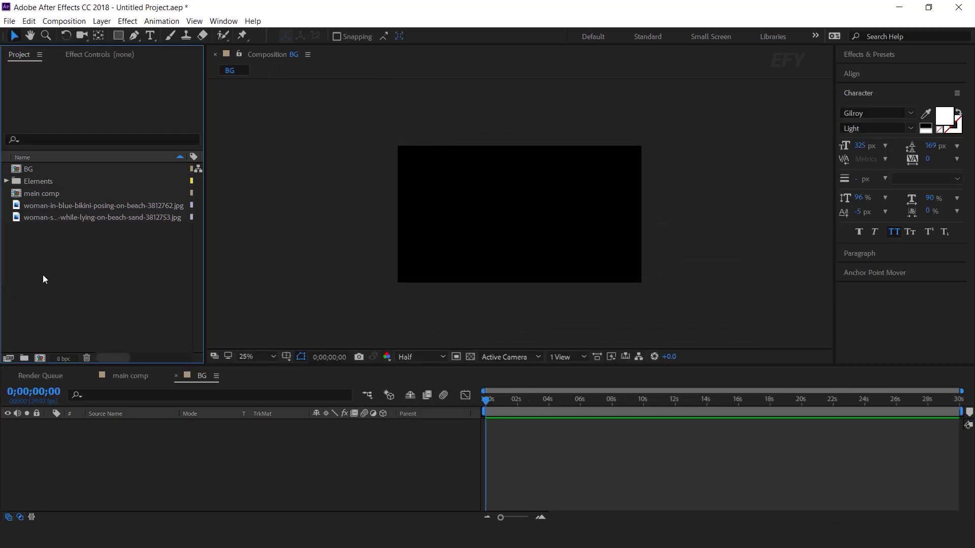
pyautogui.click(59, 183)
pyautogui.click(7, 181)
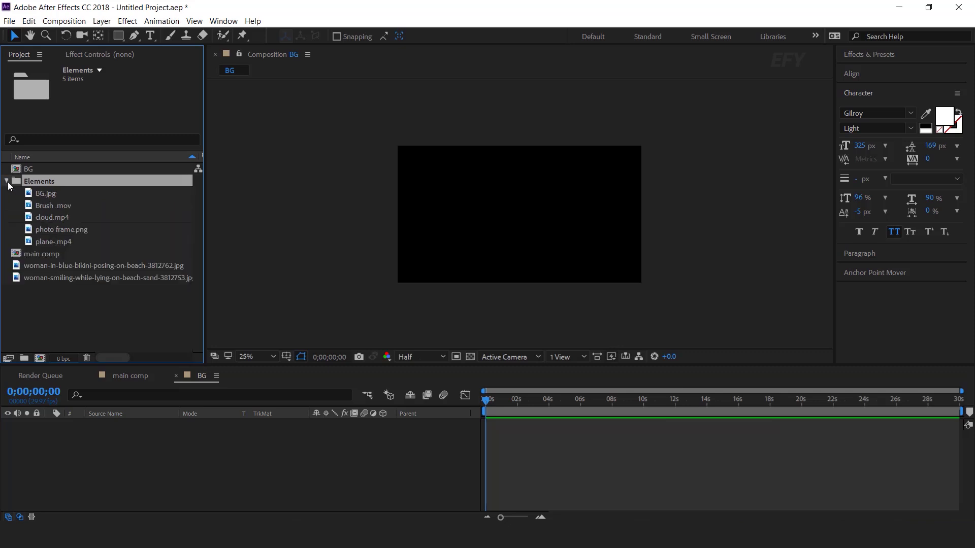
pyautogui.click(41, 194)
pyautogui.moveTo(31, 196); pyautogui.dragTo(168, 454)
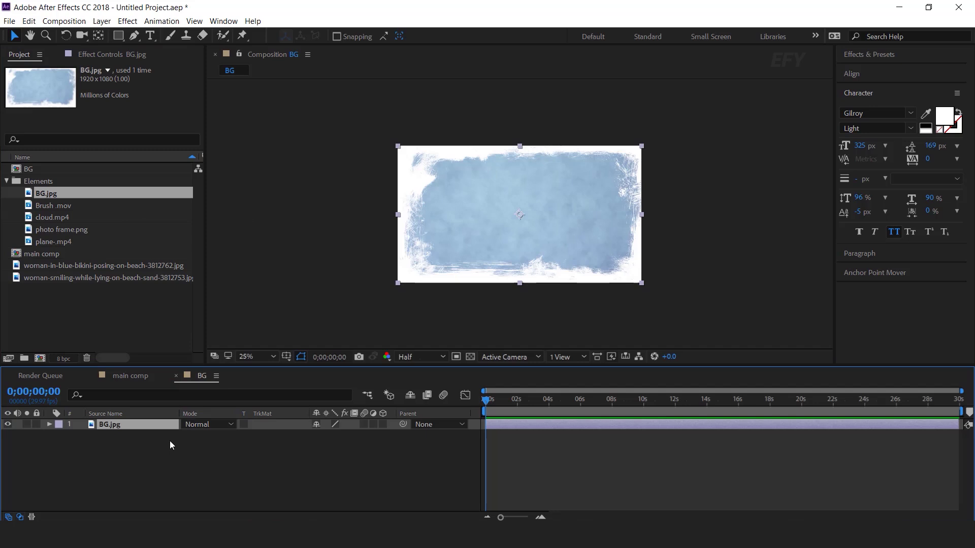
pyautogui.click(83, 315)
pyautogui.click(6, 181)
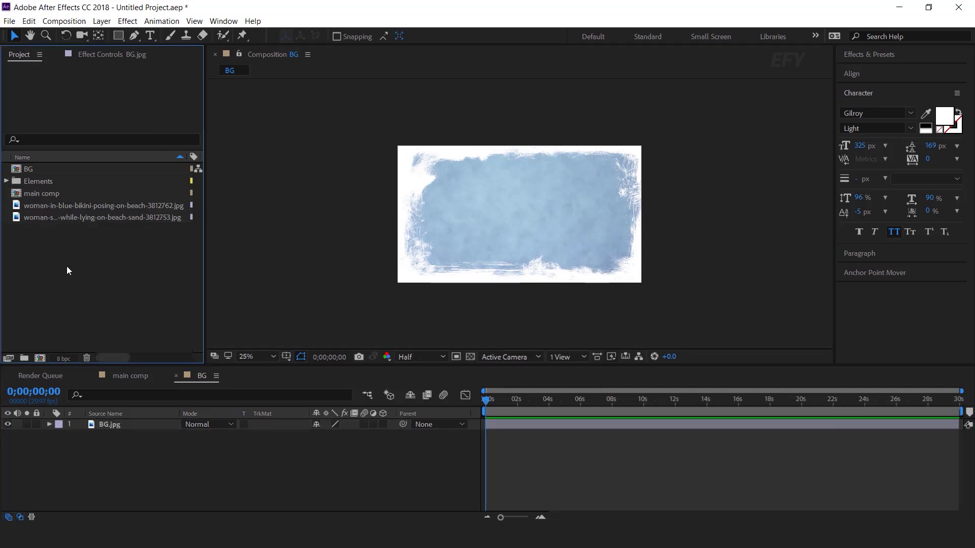
# Create another composition named "Fog" with the same 1920 x 1080 settings.
pyautogui.click(39, 358)
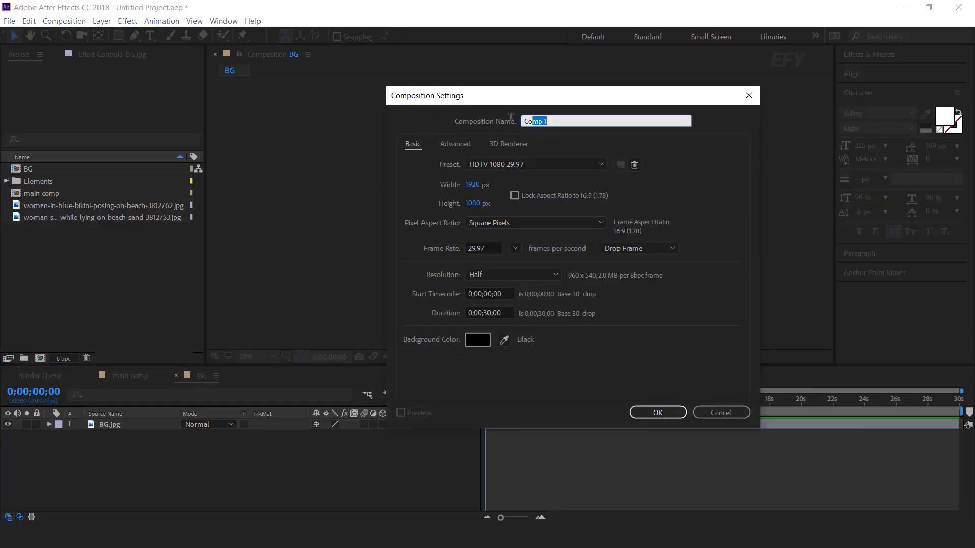
pyautogui.write('Fog')
pyautogui.press('Return')
# Add a white 1920 x 1080 px solid layer to the Fog composition.
pyautogui.rightClick(425, 434)
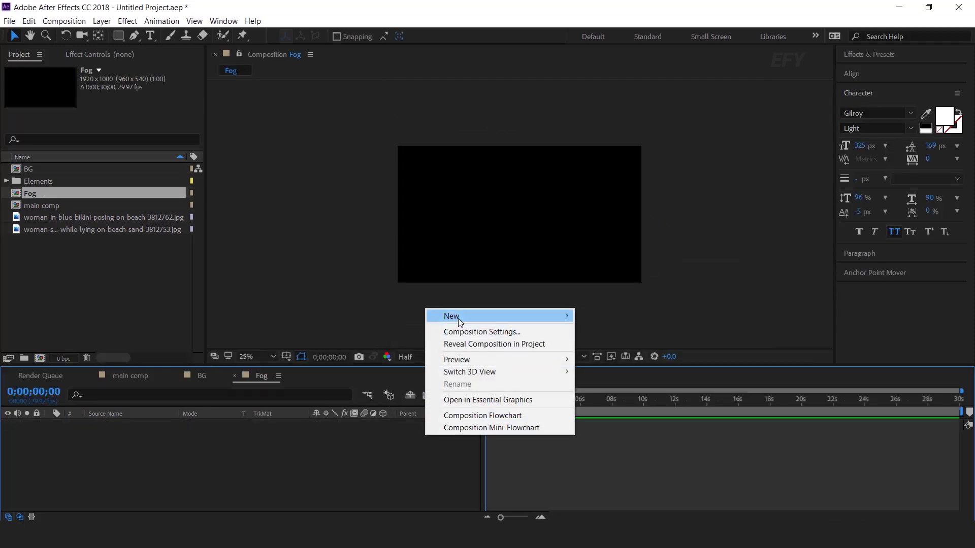
pyautogui.moveTo(532, 318)
pyautogui.click(605, 344)
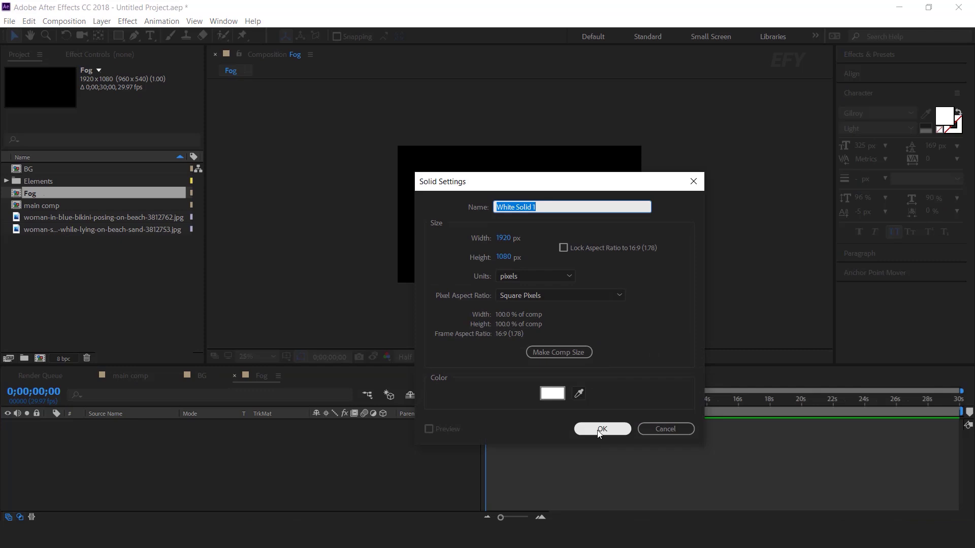
pyautogui.click(600, 429)
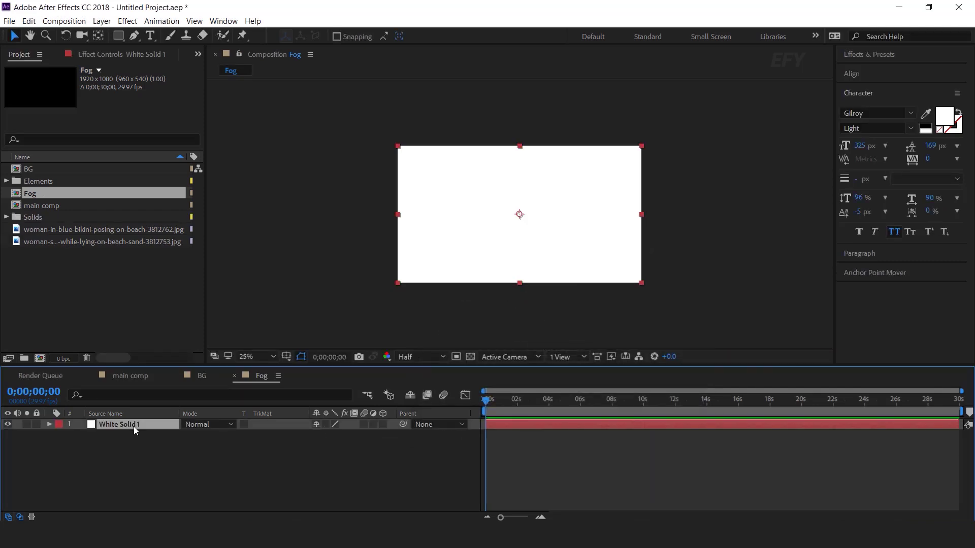
# Apply the Fractal Noise effect to the white solid and set its contrast to 80.
pyautogui.hotkey('ctrl', 'space')
pyautogui.write('fra')
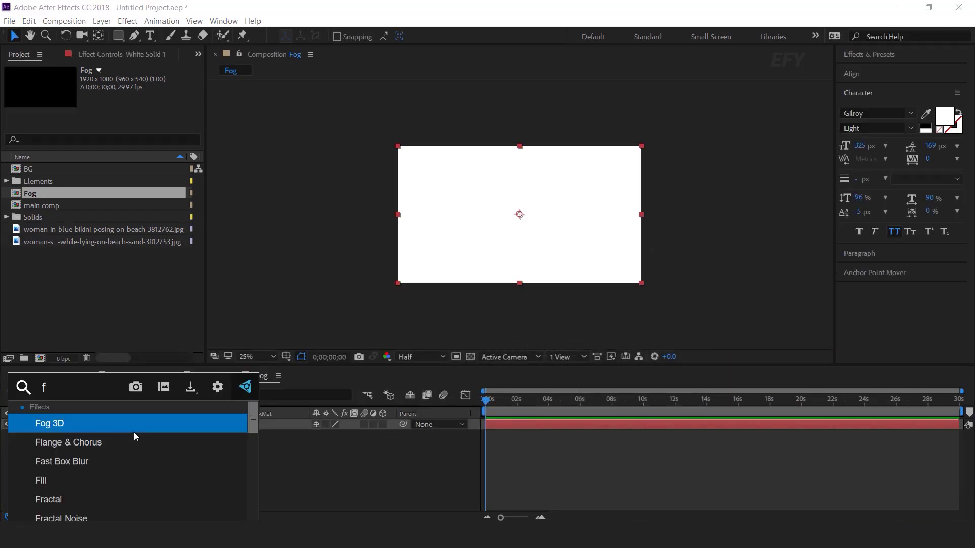
pyautogui.click(181, 449)
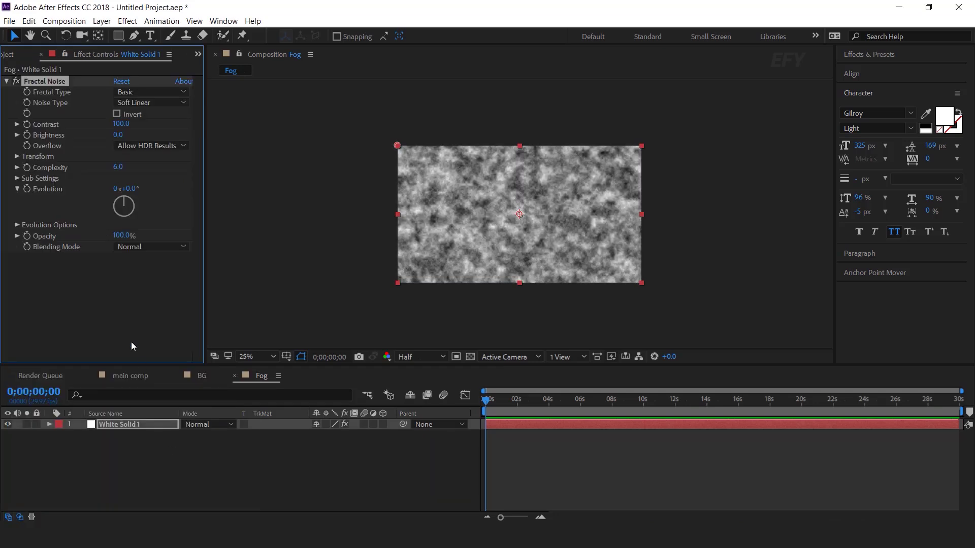
pyautogui.click(121, 123)
pyautogui.write('80')
pyautogui.press('Return')
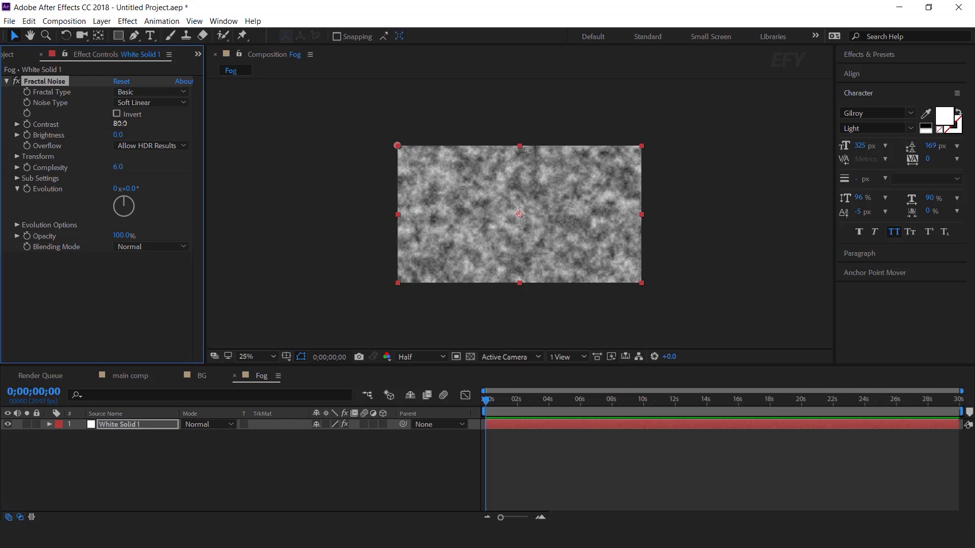
# Turn off the noise's Uniform Scaling and set its scale width to 400 and scale height to 250.
pyautogui.click(18, 157)
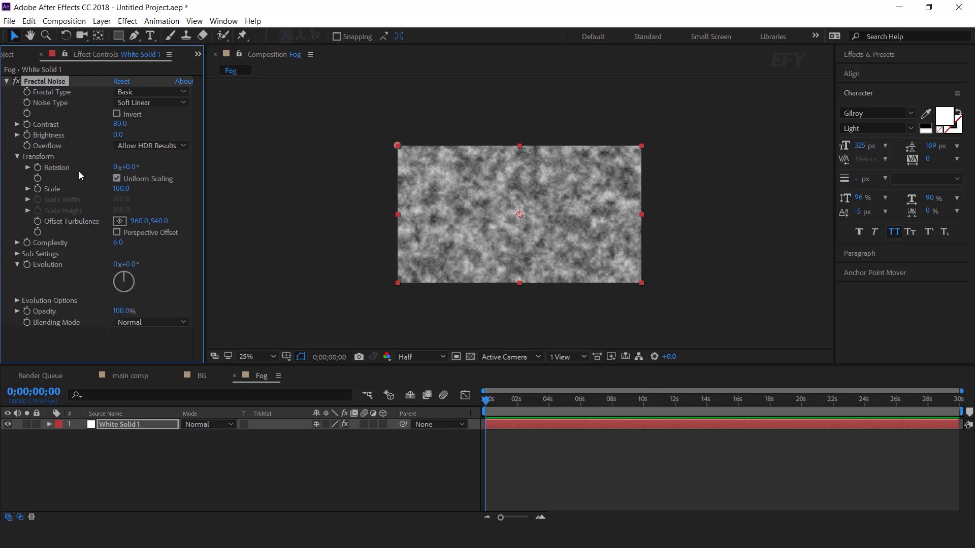
pyautogui.click(117, 179)
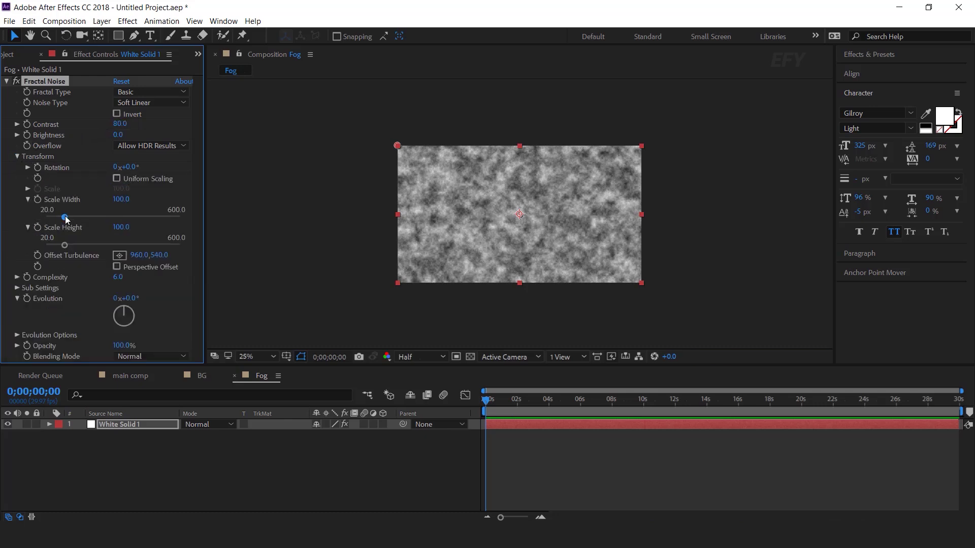
pyautogui.moveTo(82, 216); pyautogui.dragTo(133, 217)
pyautogui.moveTo(65, 245); pyautogui.dragTo(93, 245)
pyautogui.click(133, 228)
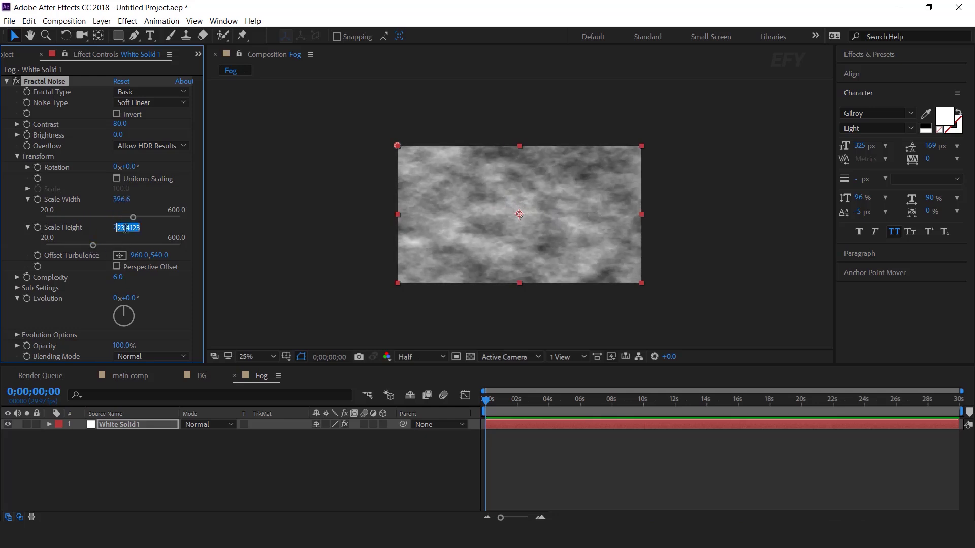
pyautogui.write('250')
pyautogui.press('Return')
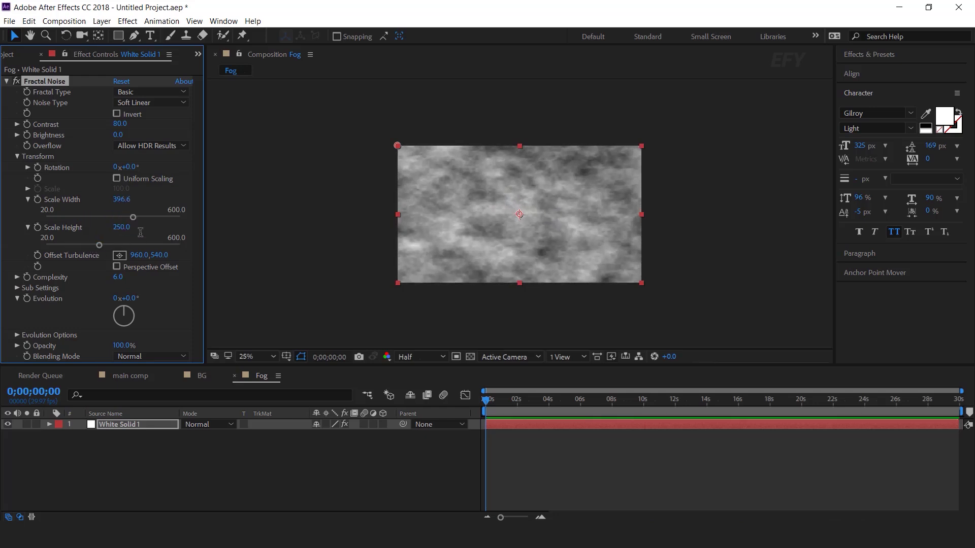
pyautogui.click(123, 201)
pyautogui.write('400')
pyautogui.press('Return')
# Animate the Fractal Noise Evolution with the expression time*100 and preview the moving fog.
pyautogui.keyDown('alt'); pyautogui.click(27, 298); pyautogui.keyUp('alt')
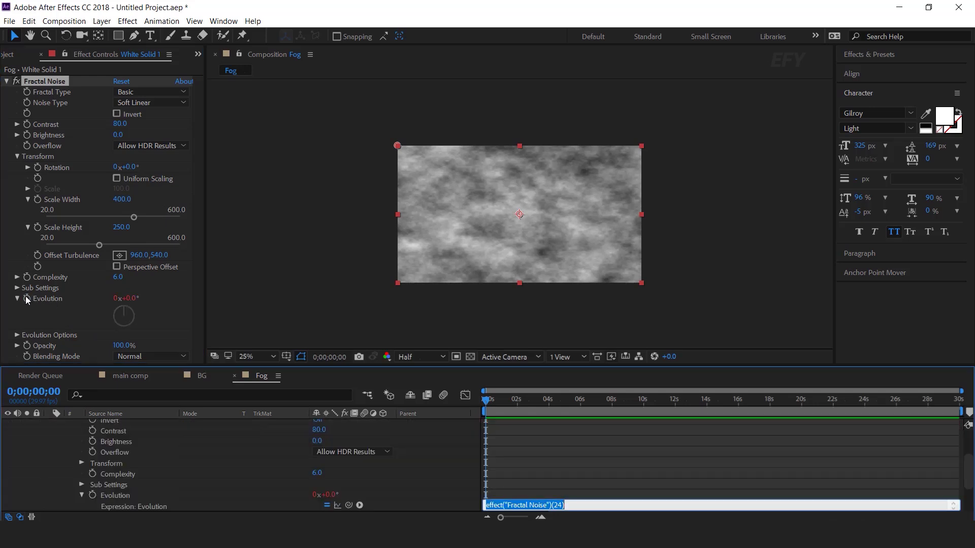
pyautogui.write('tim')
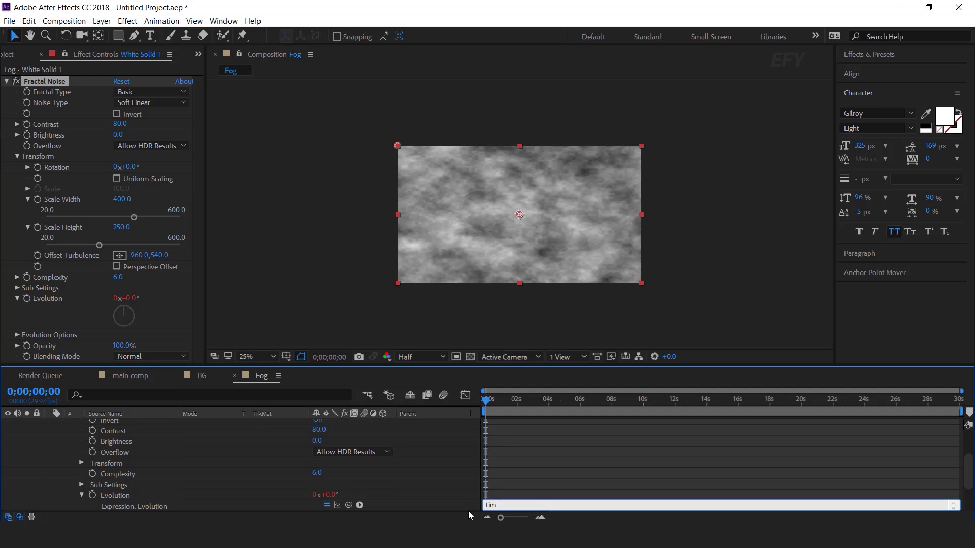
pyautogui.write('e*100')
pyautogui.click(511, 432)
pyautogui.press('space')
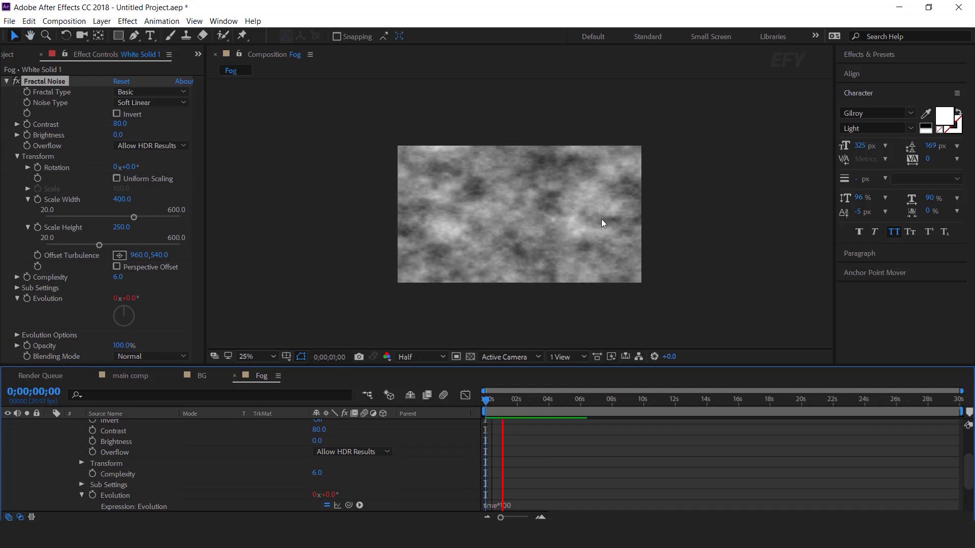
pyautogui.press('space')
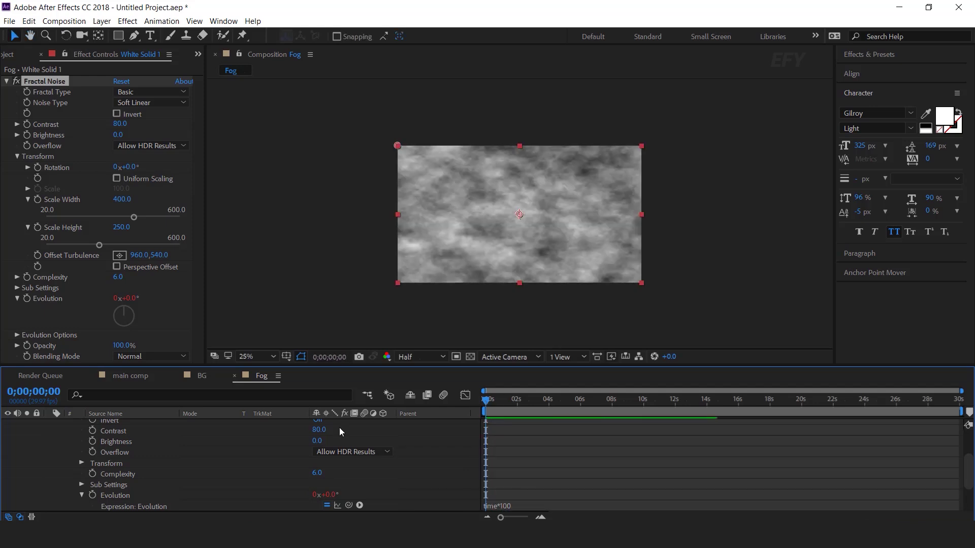
pyautogui.scroll(3, 272, 435)
pyautogui.click(50, 424)
pyautogui.click(136, 460)
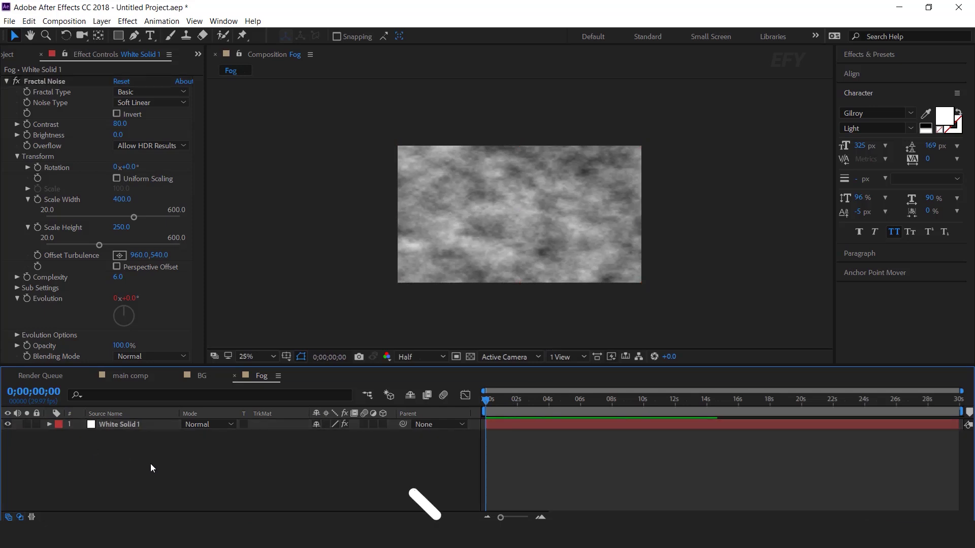
# Place the Fog composition above BG.jpg in the BG composition and set its blending mode to Screen.
pyautogui.click(200, 375)
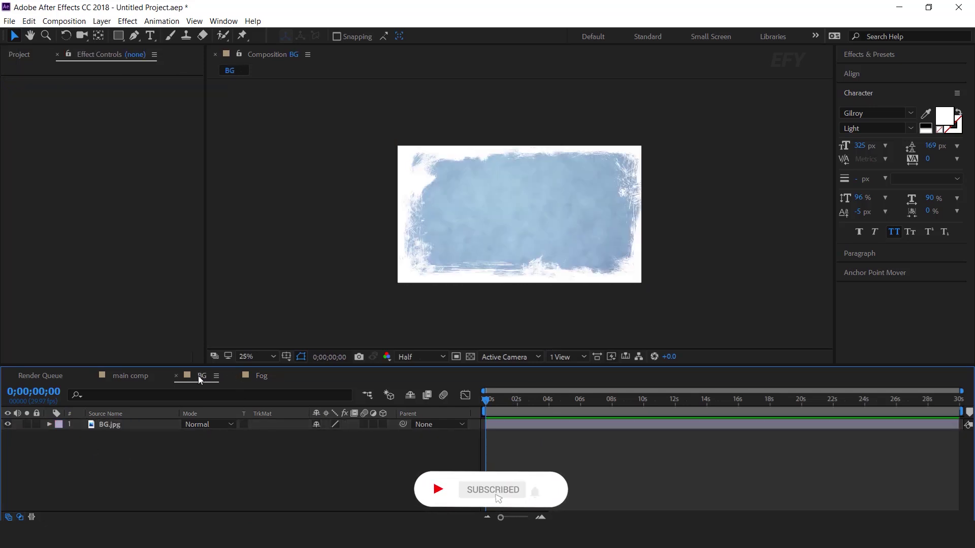
pyautogui.click(20, 55)
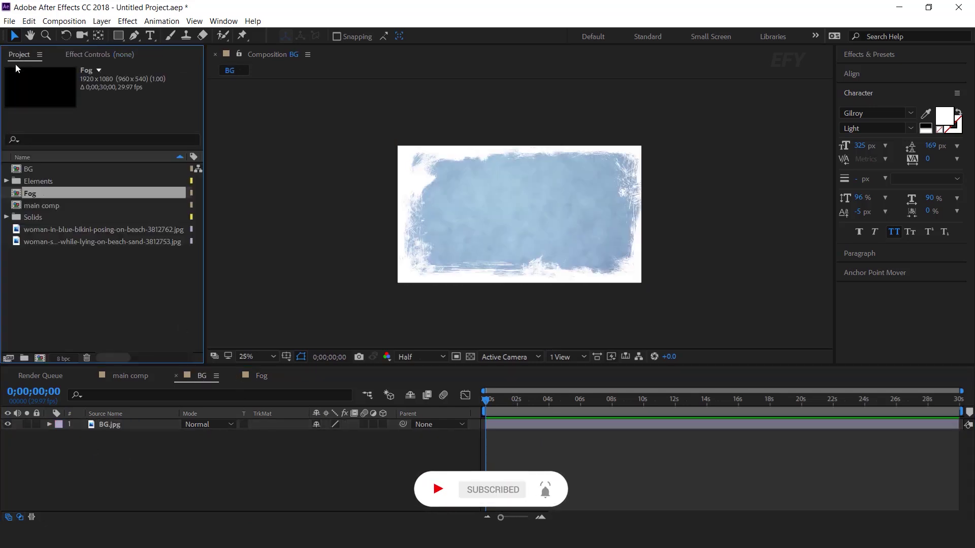
pyautogui.moveTo(141, 330); pyautogui.dragTo(147, 421)
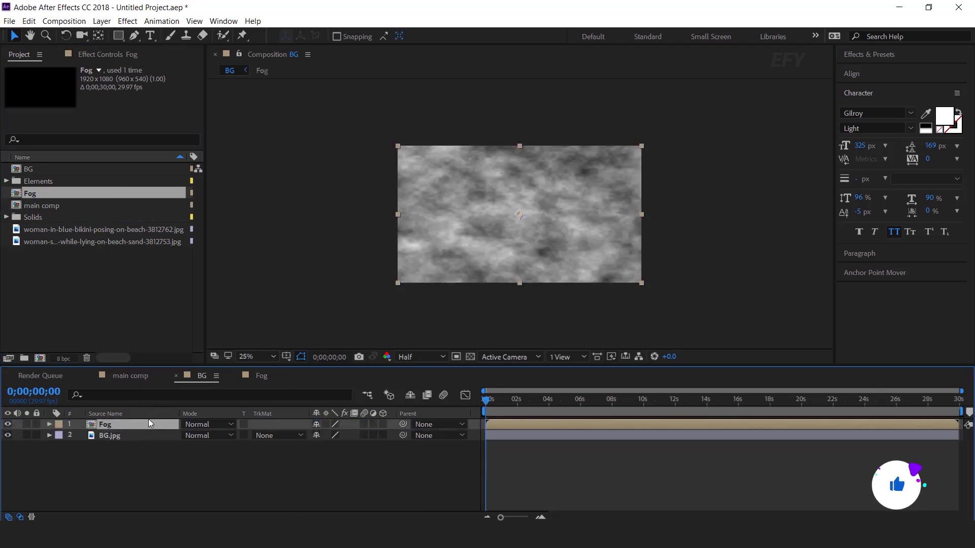
pyautogui.click(217, 425)
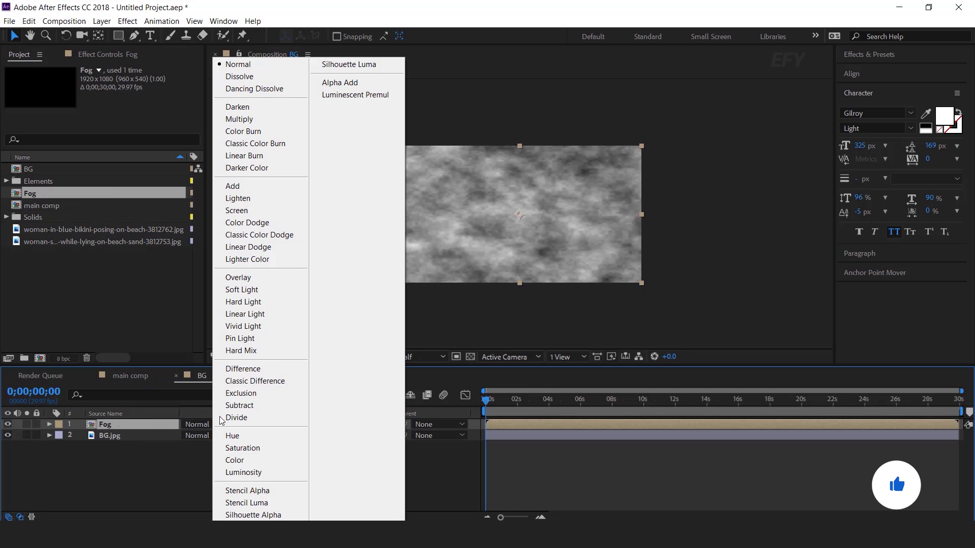
pyautogui.click(252, 209)
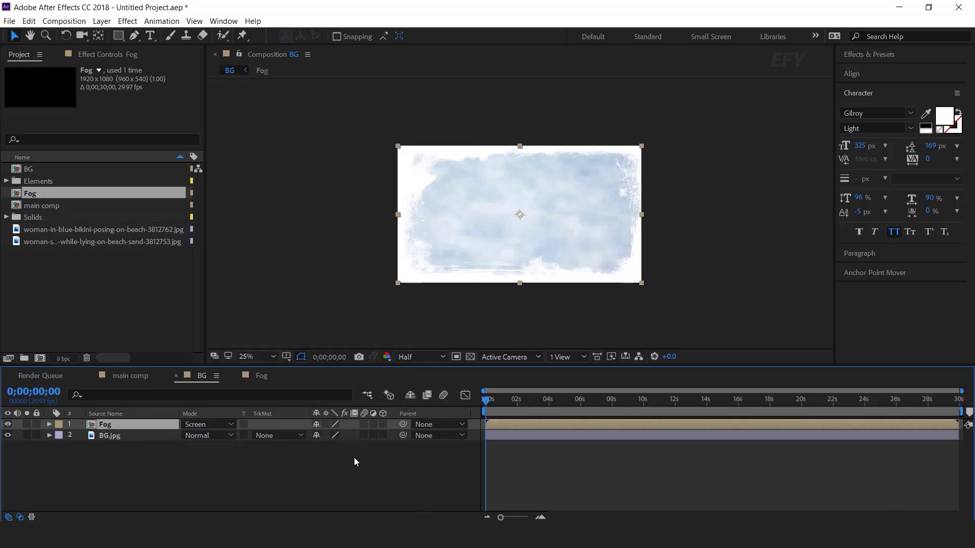
# Add an adjustment layer above the Fog layer and apply the Hue/Saturation effect to it.
pyautogui.rightClick(360, 446)
pyautogui.moveTo(403, 326)
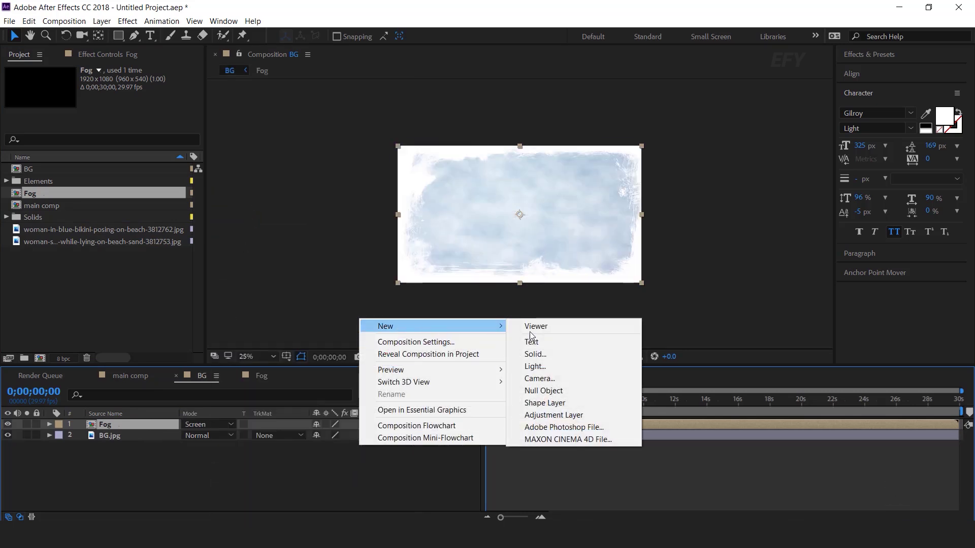
pyautogui.click(564, 416)
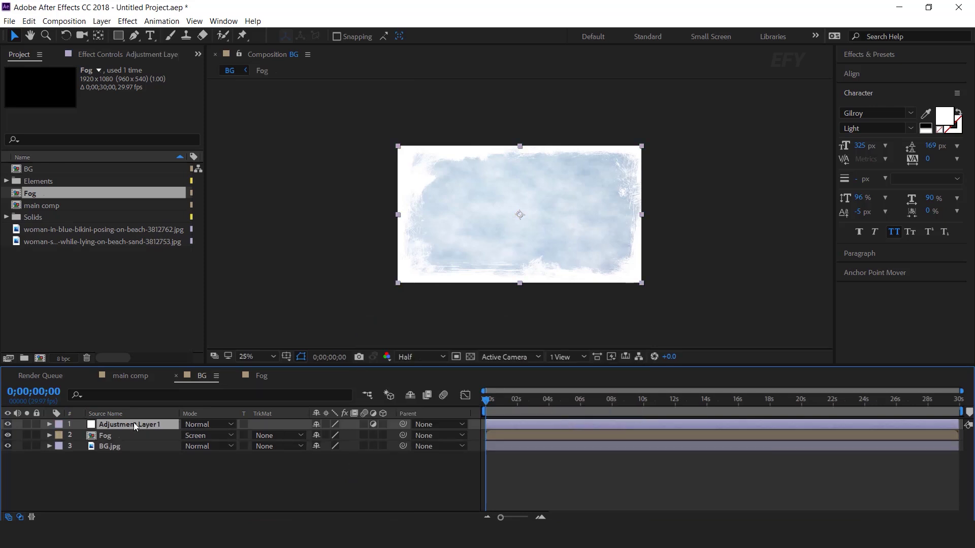
pyautogui.hotkey('ctrl', 'space')
pyautogui.write('hue')
pyautogui.press('Return')
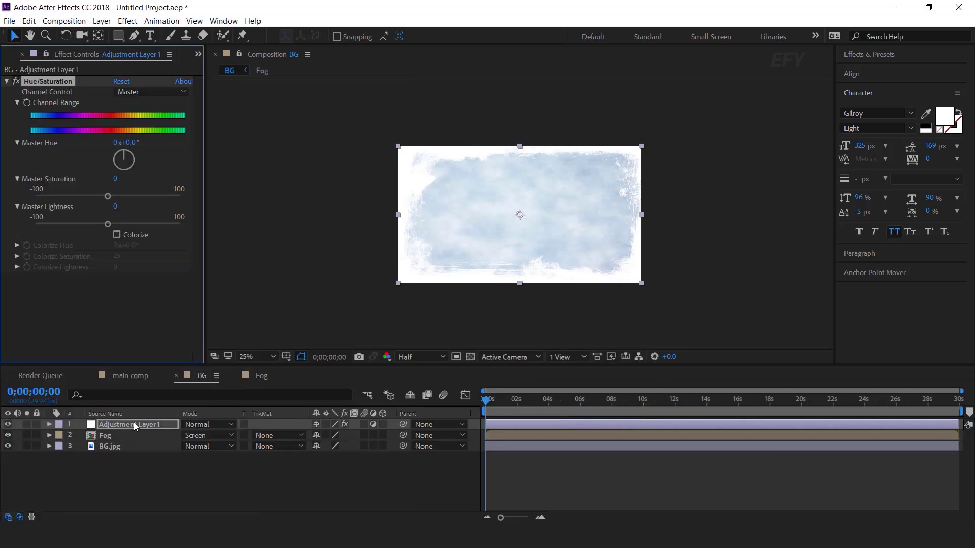
# Enable Colorize in the Hue/Saturation effect, with Colorize Hue 200° and Colorize Saturation 90.
pyautogui.click(116, 235)
pyautogui.click(131, 245)
pyautogui.write('200')
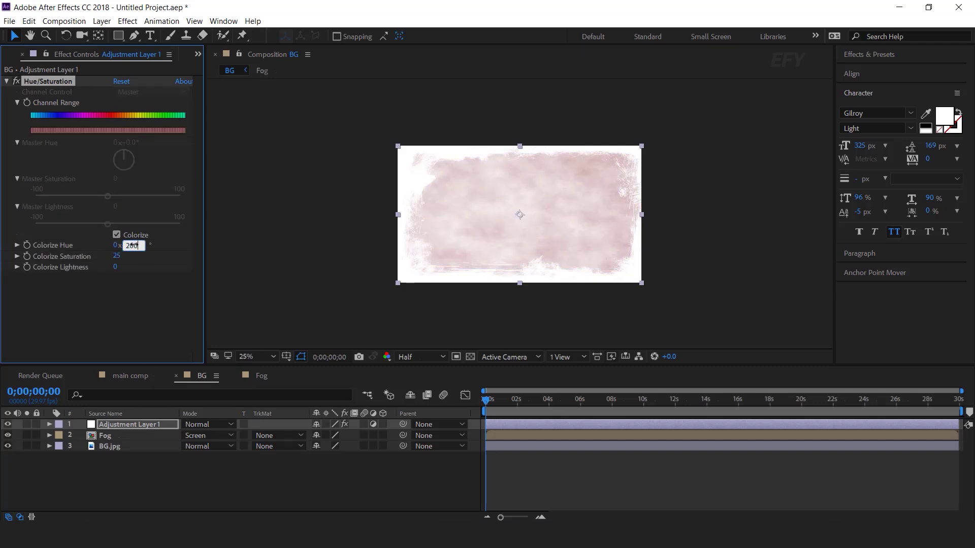
pyautogui.press('Return')
pyautogui.click(116, 256)
pyautogui.write('90')
pyautogui.press('Return')
pyautogui.click(258, 465)
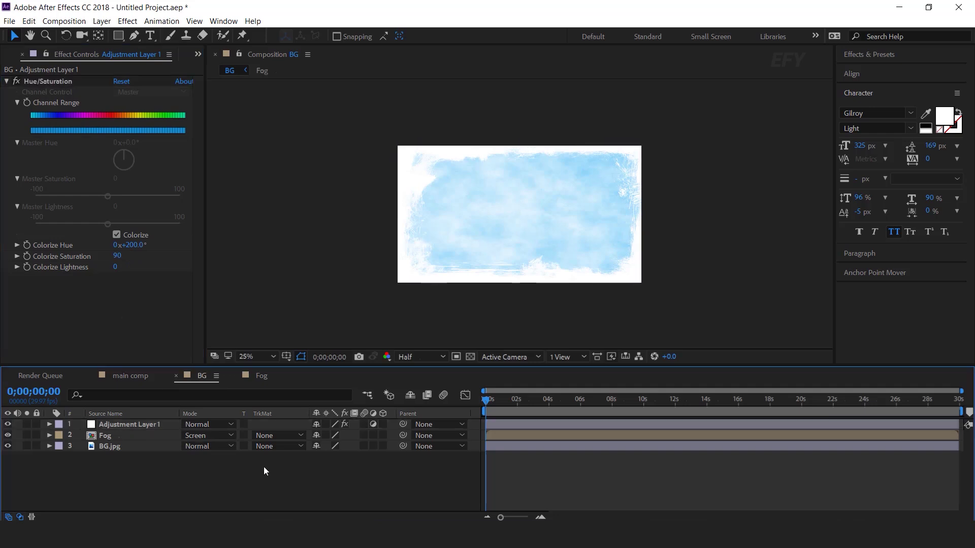
# Preview the tinted fog background in the BG composition, and close the open BG and Fog compositions.
pyautogui.press('space')
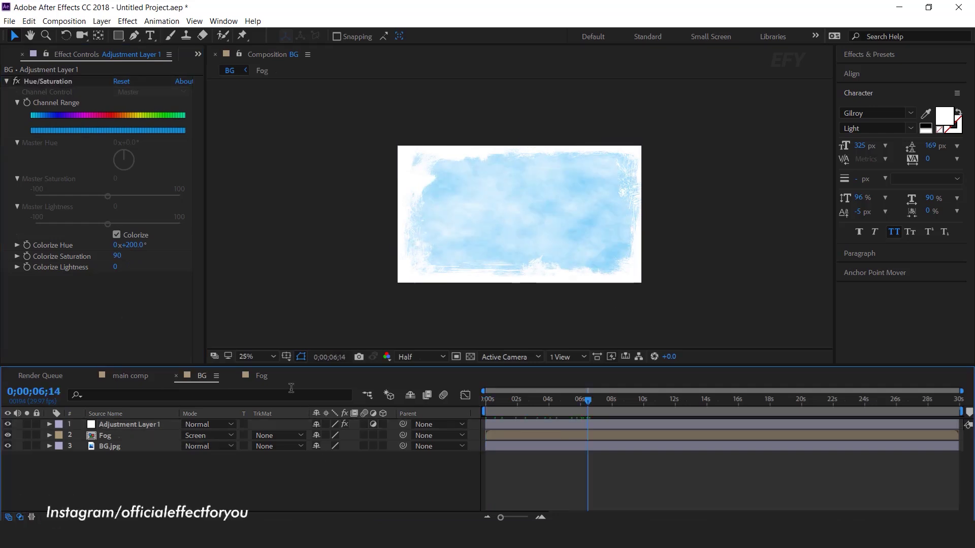
pyautogui.click(176, 376)
pyautogui.click(176, 376)
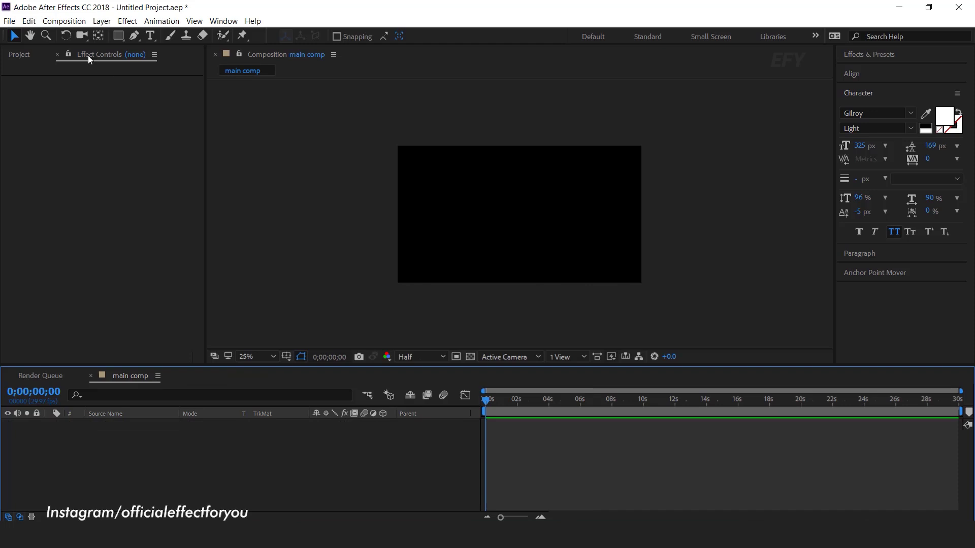
# Place the BG composition as a layer in the main comp.
pyautogui.click(20, 54)
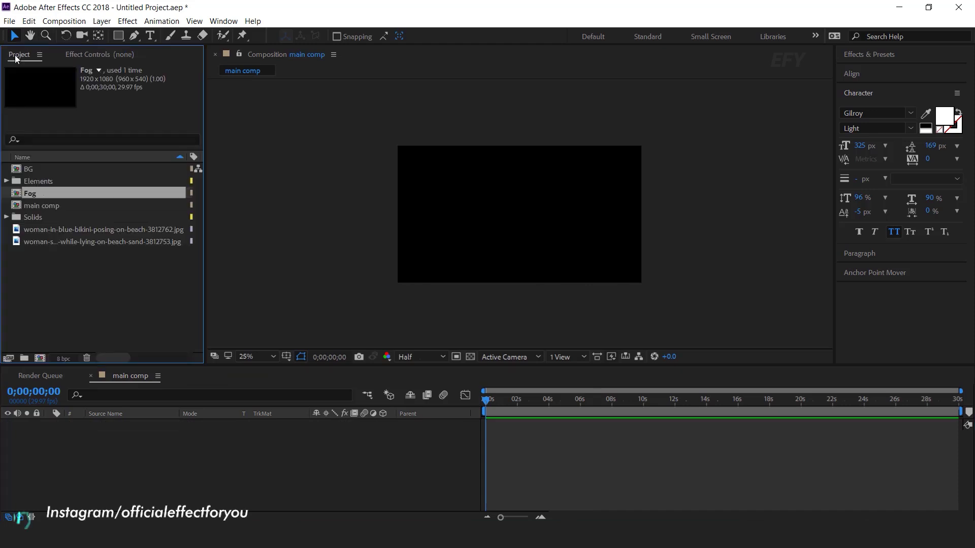
pyautogui.click(33, 169)
pyautogui.moveTo(197, 339); pyautogui.dragTo(194, 454)
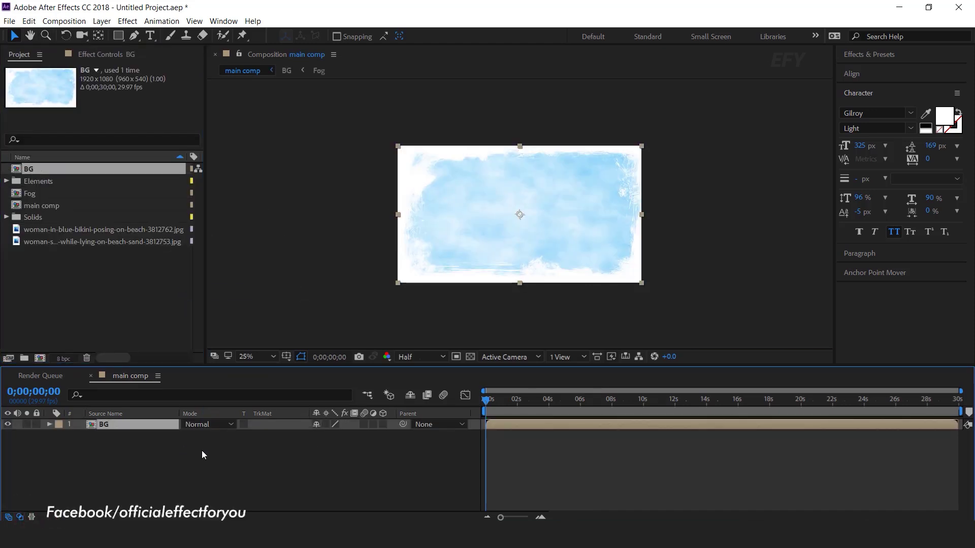
pyautogui.click(439, 438)
# Add plane-.mp4 from the Elements folder above the BG layer in main comp and set its blending mode to Screen.
pyautogui.click(63, 182)
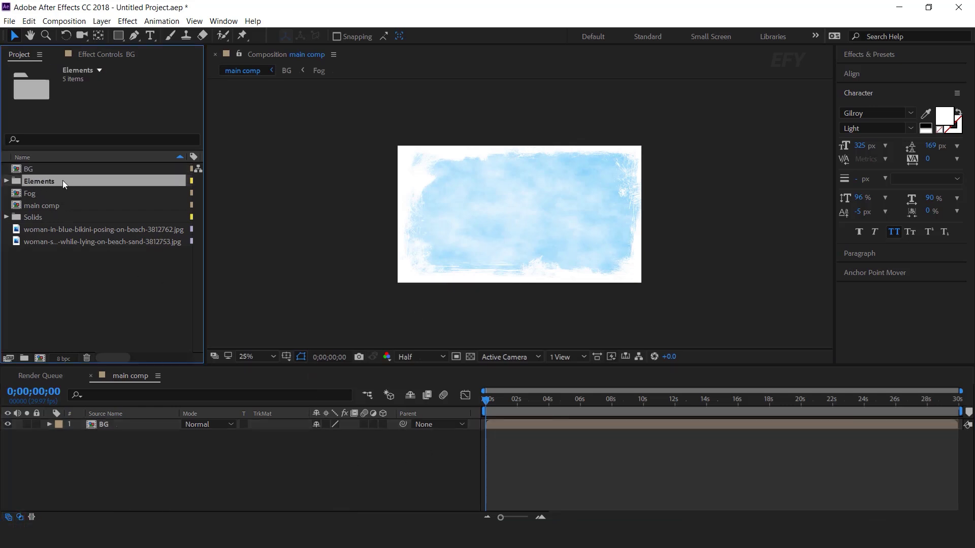
pyautogui.click(6, 181)
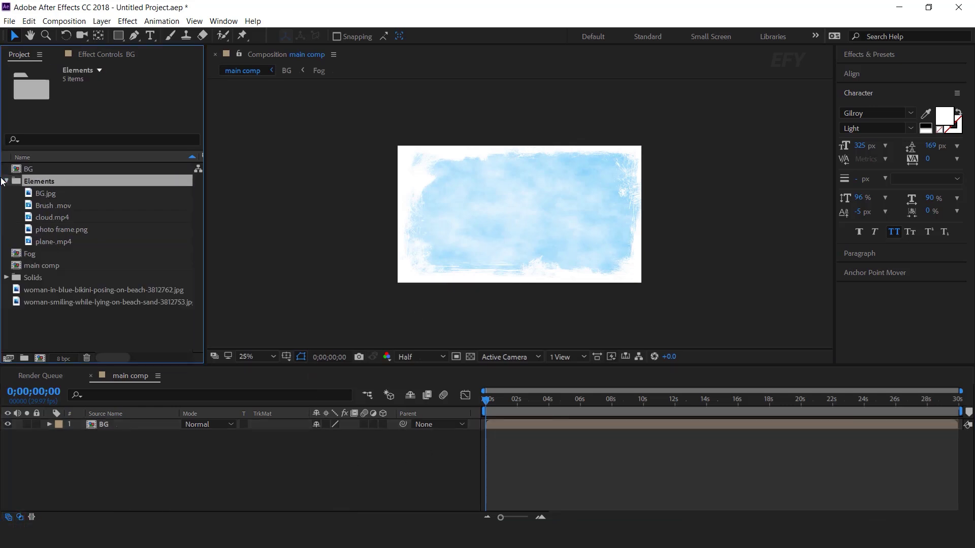
pyautogui.click(55, 243)
pyautogui.moveTo(31, 244); pyautogui.dragTo(153, 431)
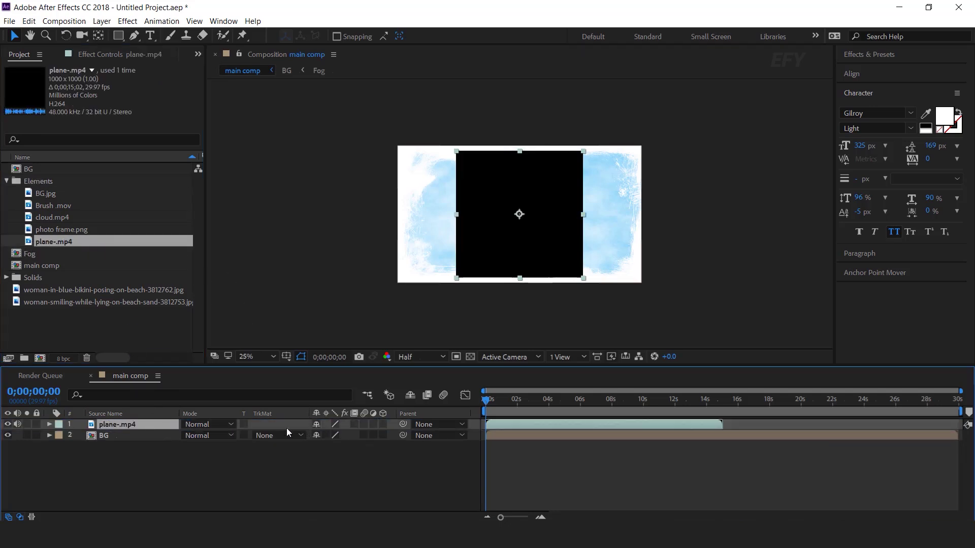
pyautogui.click(217, 425)
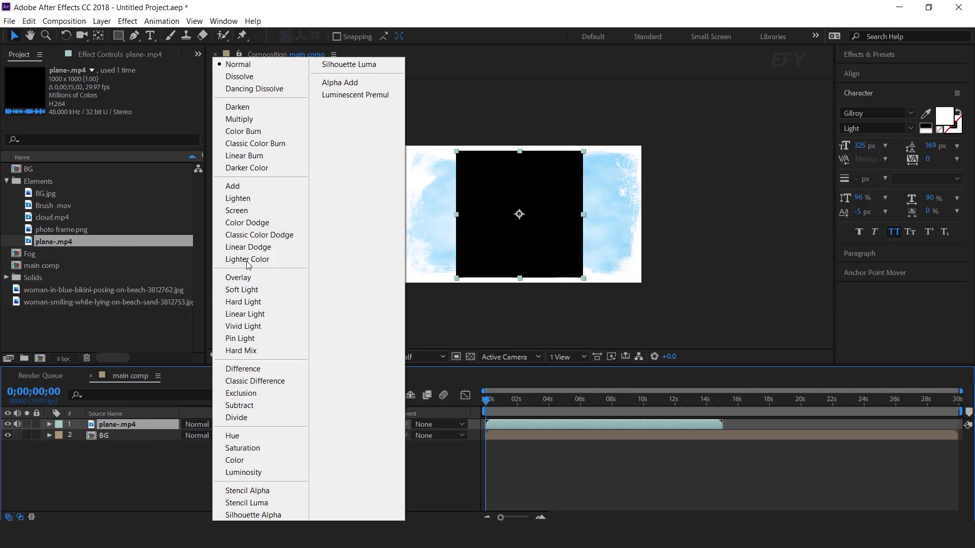
pyautogui.click(237, 210)
# Move and rotate the plane-.mp4 layer so its dashed flight trail runs along the right side of the background.
pyautogui.moveTo(498, 400); pyautogui.dragTo(577, 400)
pyautogui.click(611, 401)
pyautogui.moveTo(523, 212); pyautogui.dragTo(577, 220)
pyautogui.press('w')
pyautogui.moveTo(674, 283); pyautogui.dragTo(742, 240)
pyautogui.press('v')
pyautogui.moveTo(625, 235); pyautogui.dragTo(634, 236)
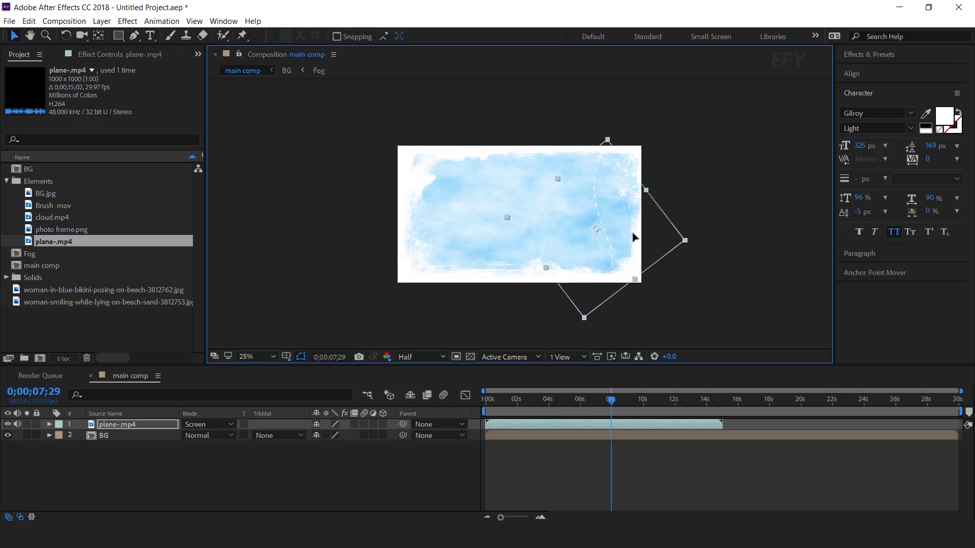
# Duplicate the plane-.mp4 layer, place and rotate the copy along the background's left side, and check both trails further along the timeline.
pyautogui.click(124, 429)
pyautogui.hotkey('ctrl', 'd')
pyautogui.moveTo(652, 242); pyautogui.dragTo(485, 243)
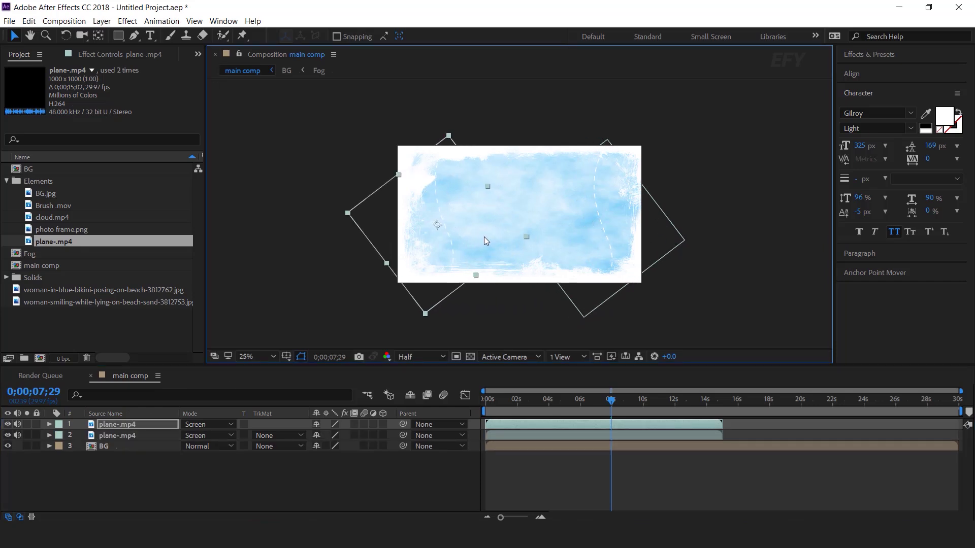
pyautogui.press('w')
pyautogui.moveTo(477, 160); pyautogui.dragTo(420, 461)
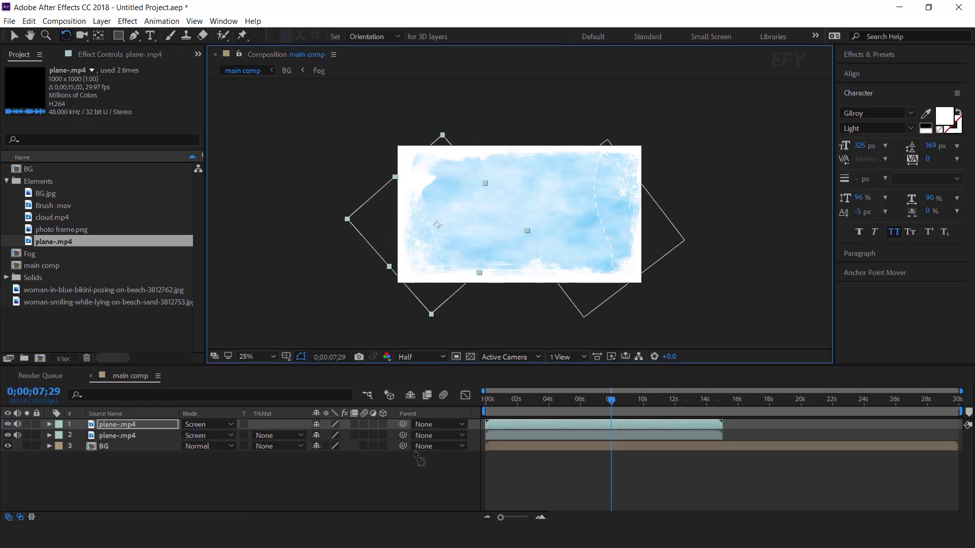
pyautogui.press('v')
pyautogui.moveTo(450, 270); pyautogui.dragTo(462, 233)
pyautogui.moveTo(544, 392); pyautogui.dragTo(679, 401)
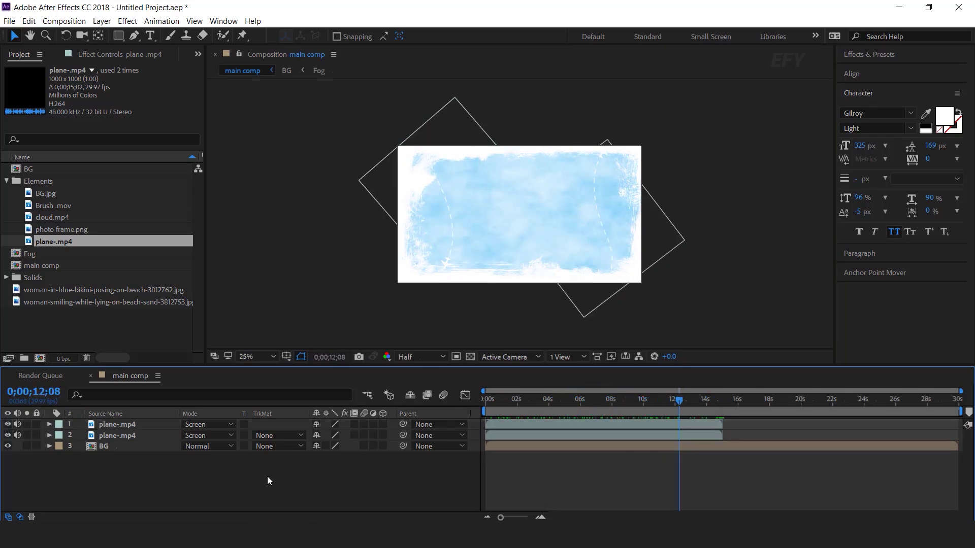
# Create a 1920 x 1080, 30-second composition named "image precomp 1".
pyautogui.click(62, 331)
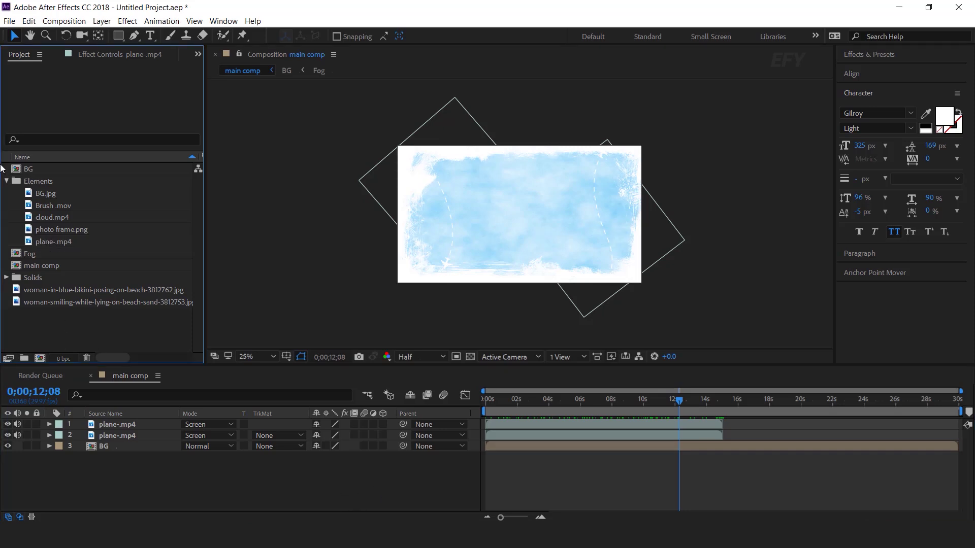
pyautogui.click(6, 182)
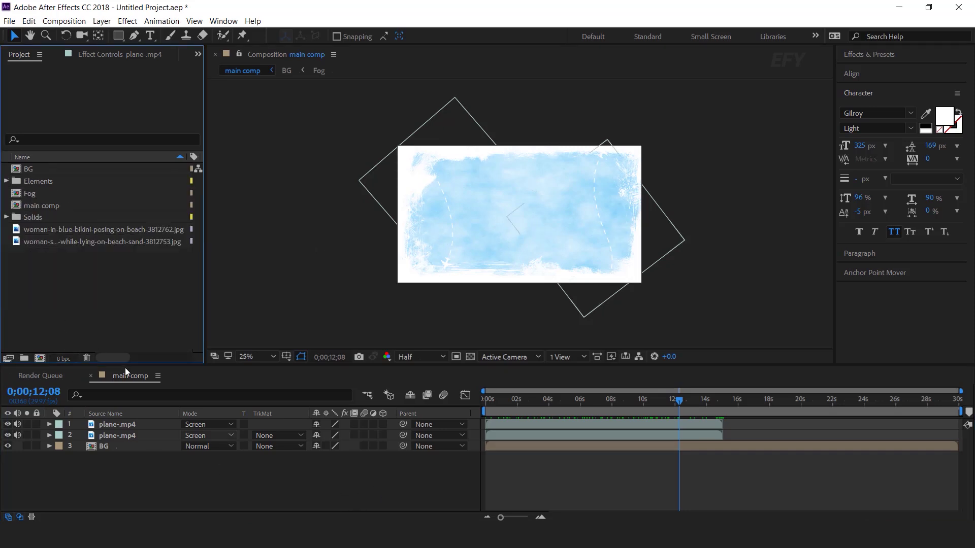
pyautogui.click(40, 358)
pyautogui.write('image precomp 1')
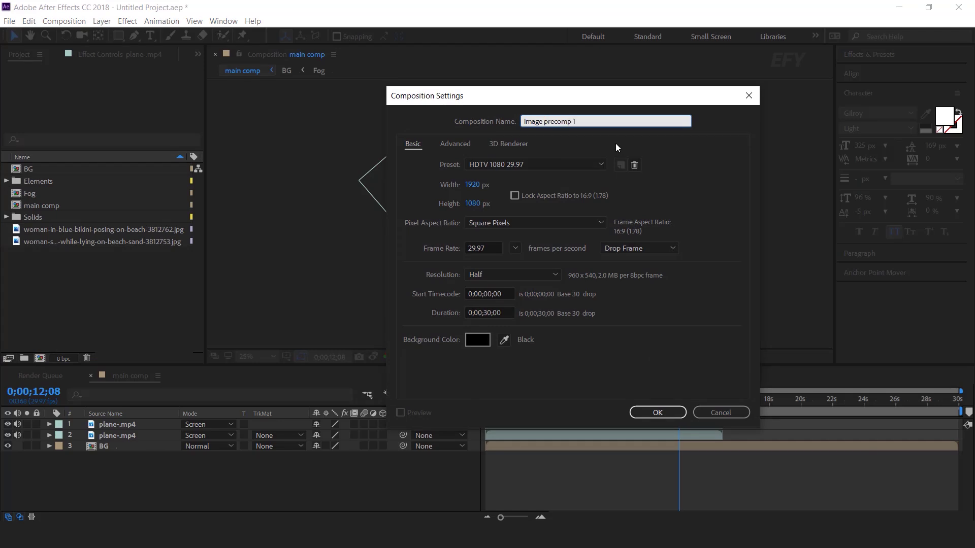
pyautogui.press('Return')
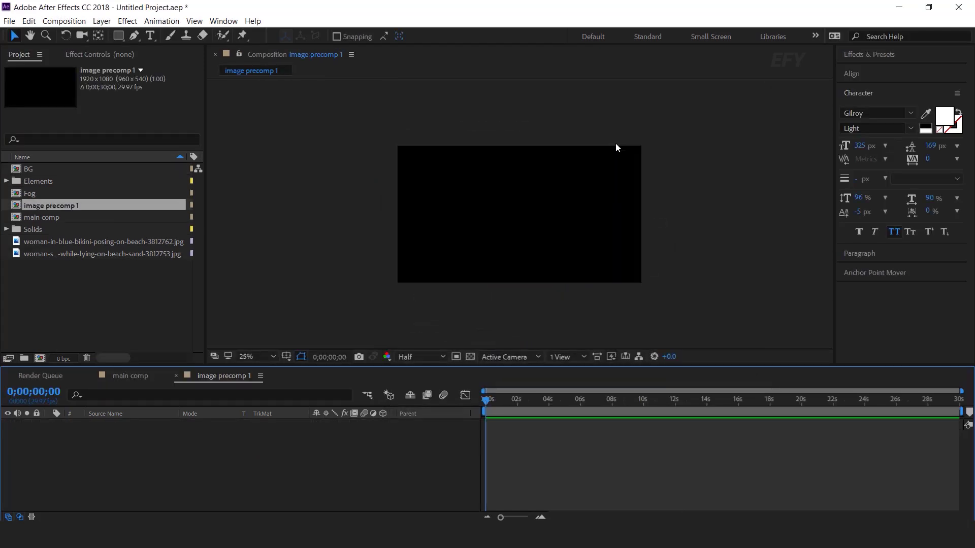
# Create another composition with the same settings named "photo frame 1".
pyautogui.click(61, 352)
pyautogui.click(39, 358)
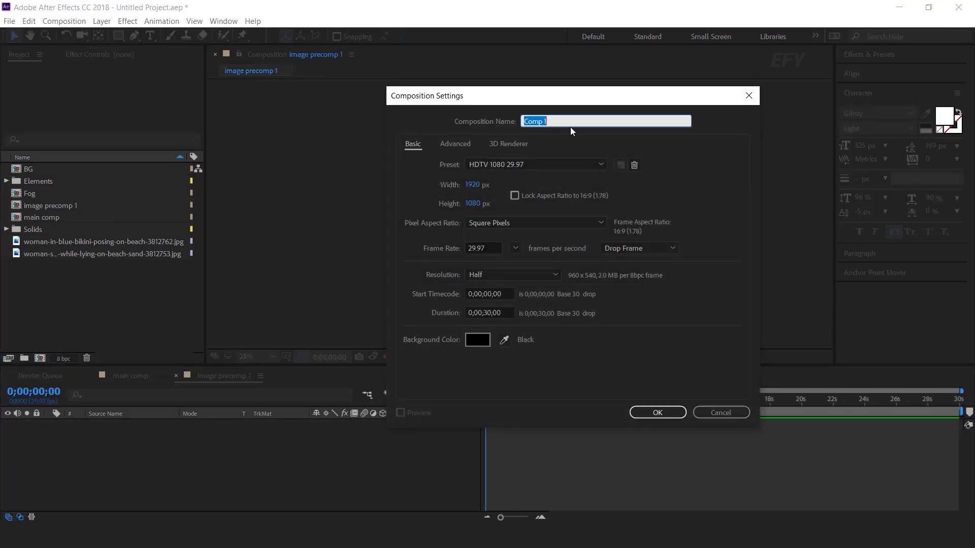
pyautogui.write('photo frame 1')
pyautogui.press('Return')
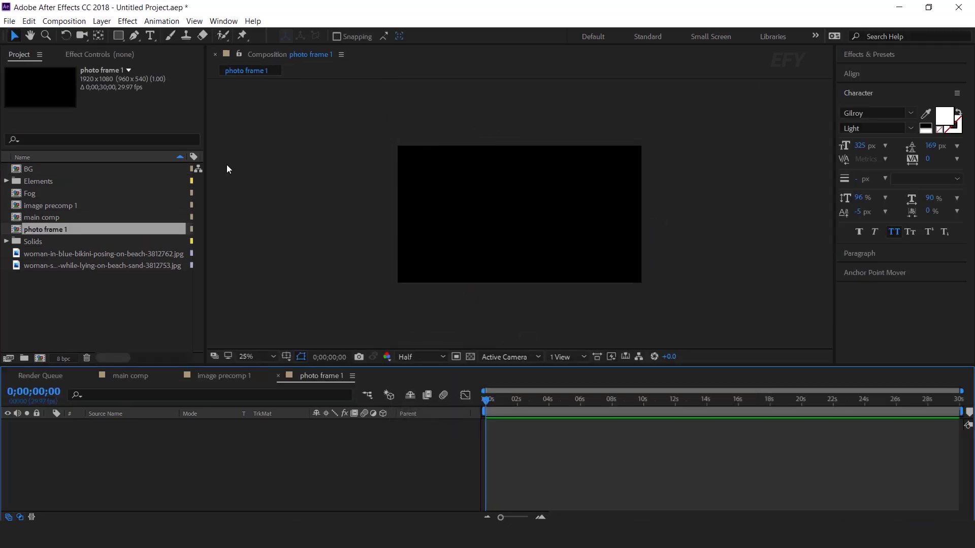
# Add photo frame.png from the Elements folder to the photo frame 1 composition and scale it down to the composition's width.
pyautogui.click(34, 181)
pyautogui.click(6, 180)
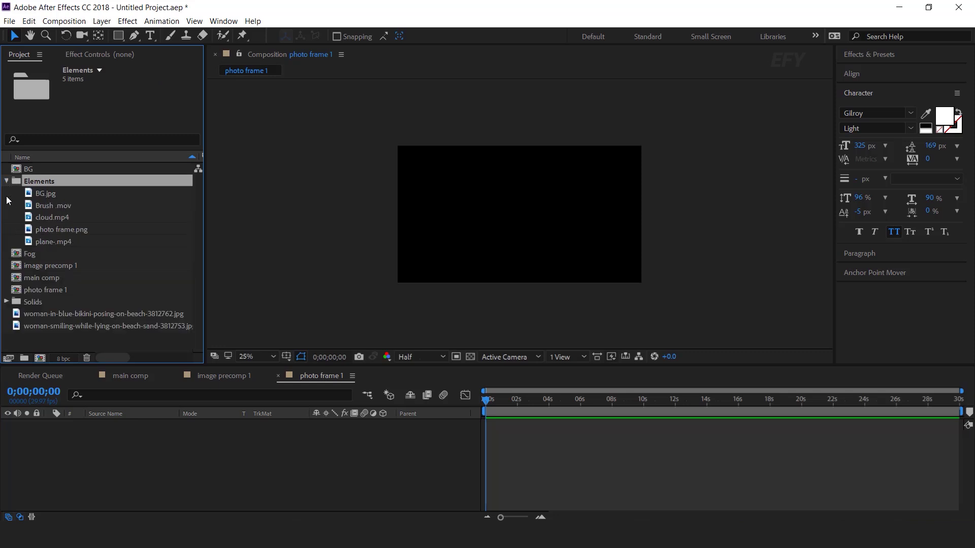
pyautogui.moveTo(63, 230); pyautogui.dragTo(213, 476)
pyautogui.moveTo(710, 214); pyautogui.dragTo(641, 215)
# Apply the Fill effect to the photo frame.png layer with the color white (FFFFFF).
pyautogui.click(124, 424)
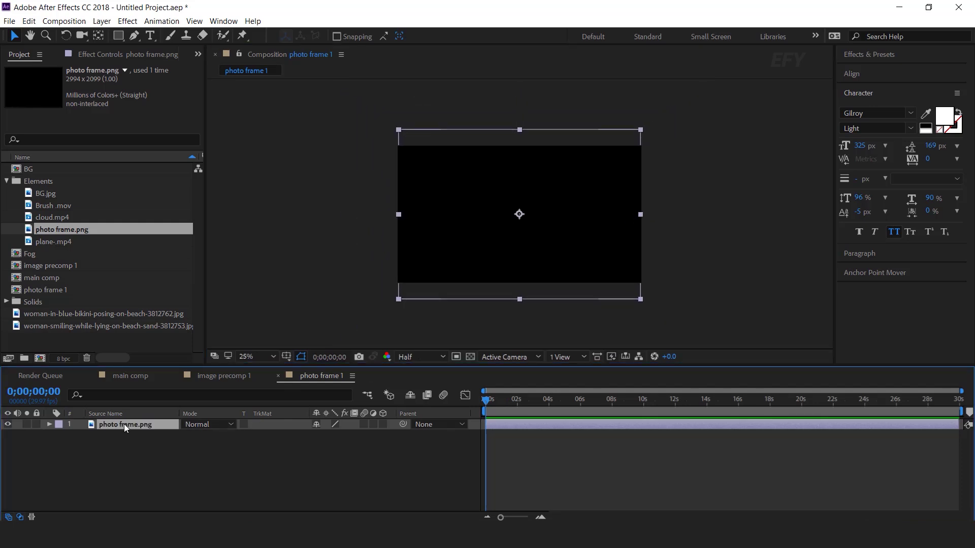
pyautogui.hotkey('ctrl', 'space')
pyautogui.write('fil')
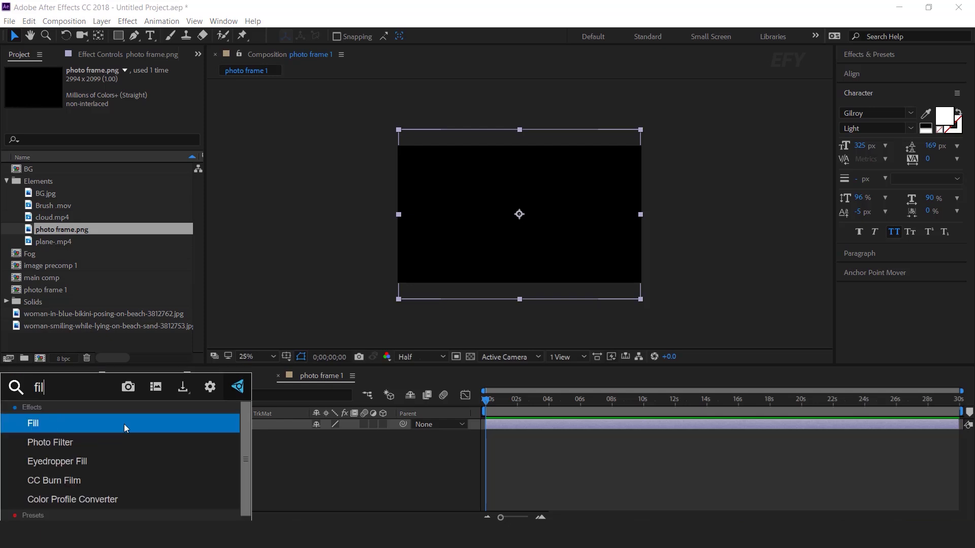
pyautogui.press('Return')
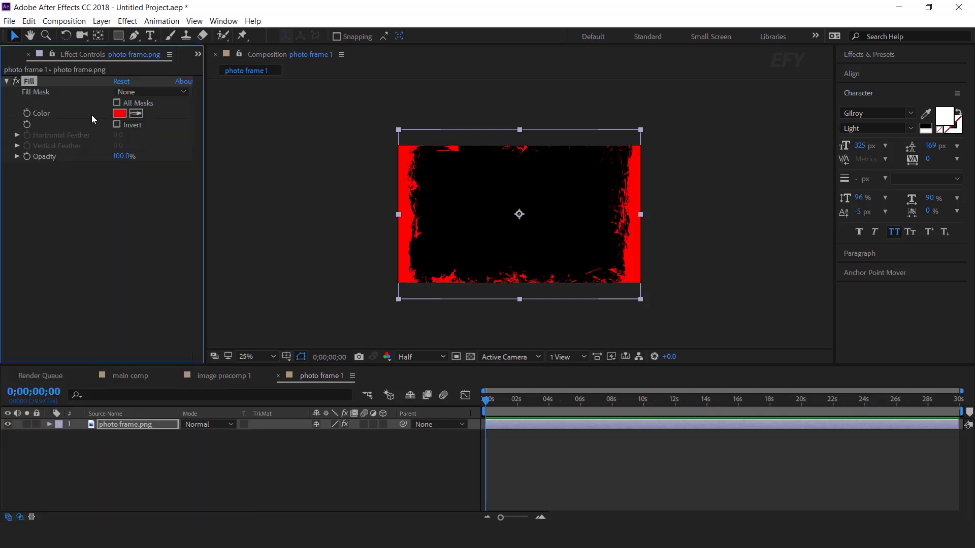
pyautogui.click(120, 113)
pyautogui.write('FFFFFF')
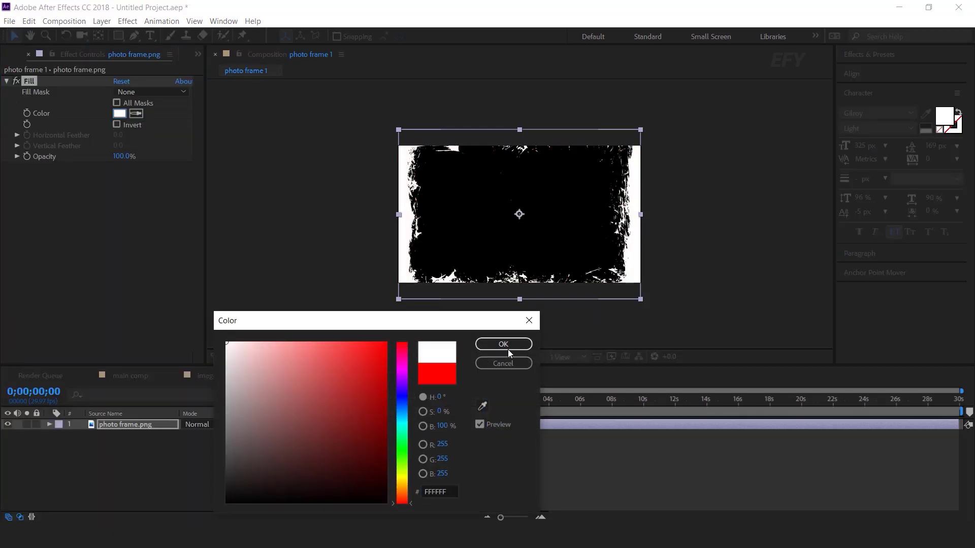
pyautogui.click(508, 350)
# Squash the photo frame.png layer vertically so the whole frame fits the composition's height.
pyautogui.click(519, 130)
pyautogui.hotkey('ctrl', 'alt', 'f')
pyautogui.press('.')
pyautogui.moveTo(514, 108); pyautogui.dragTo(517, 147)
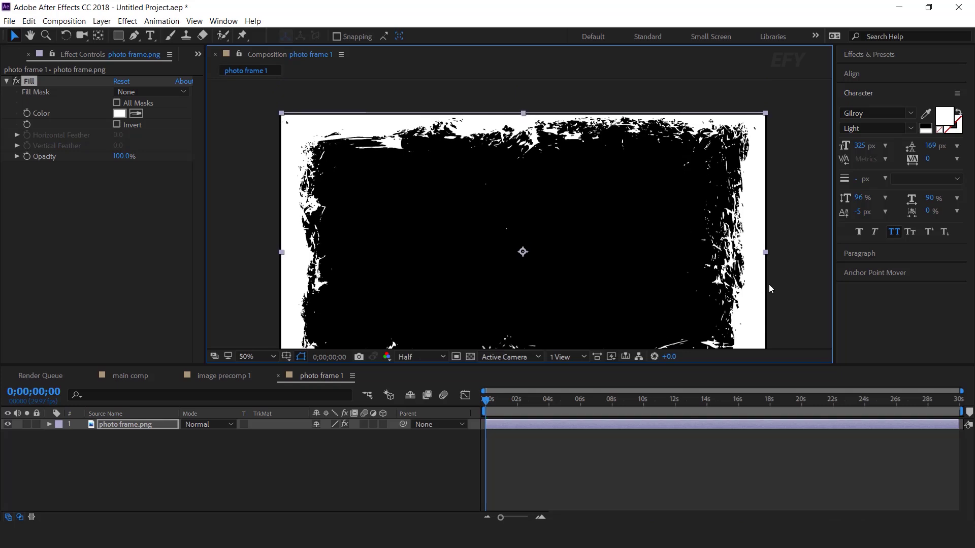
pyautogui.press(',')
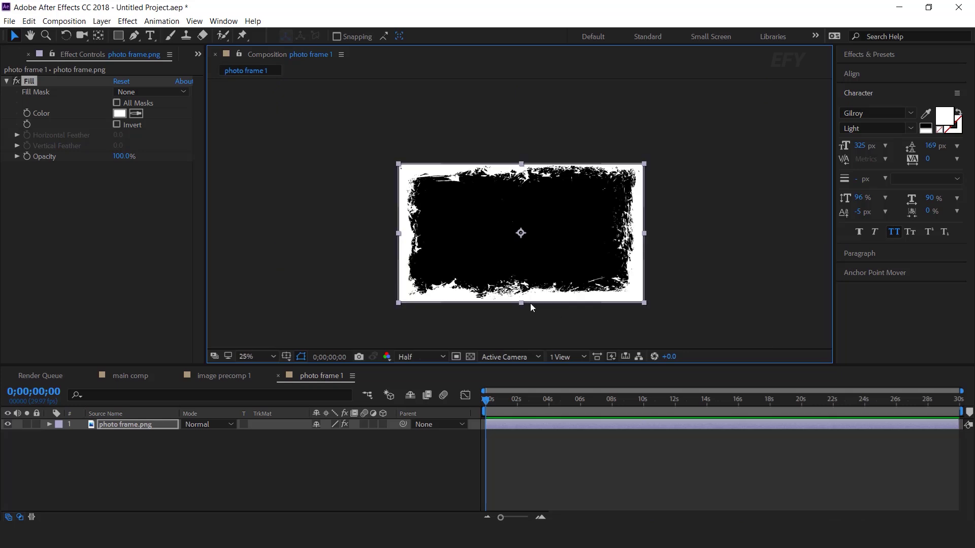
pyautogui.click(732, 308)
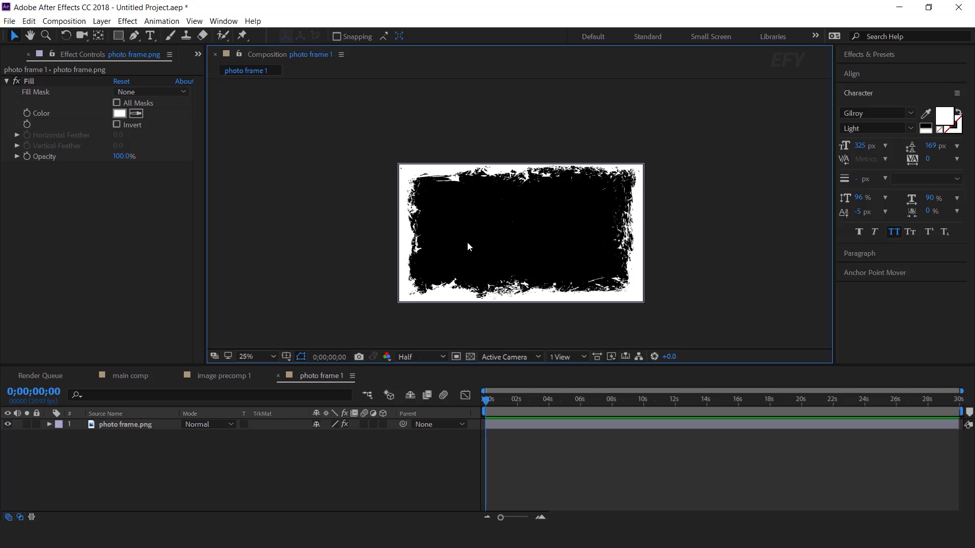
# Close the photo frame 1 composition and place it as a layer in image precomp 1.
pyautogui.click(280, 376)
pyautogui.click(220, 376)
pyautogui.click(20, 55)
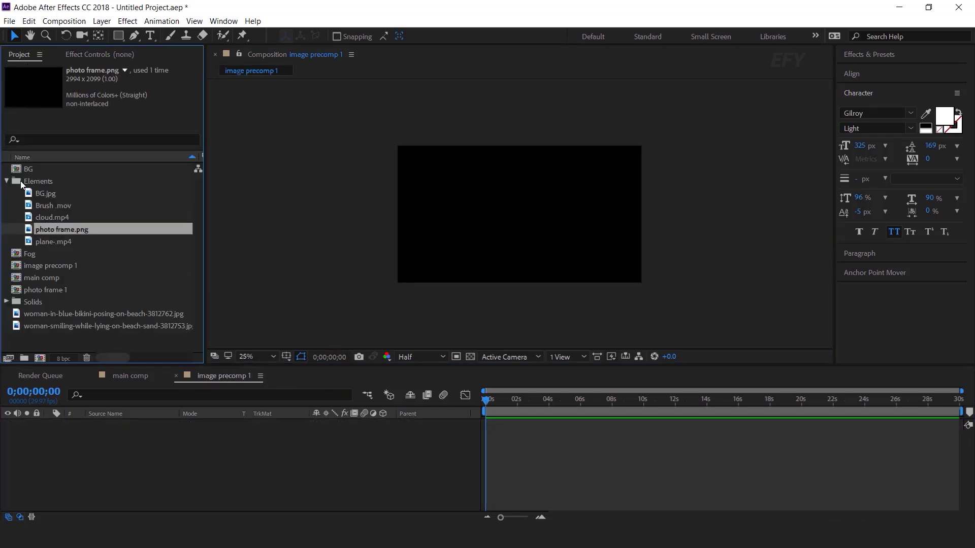
pyautogui.click(6, 181)
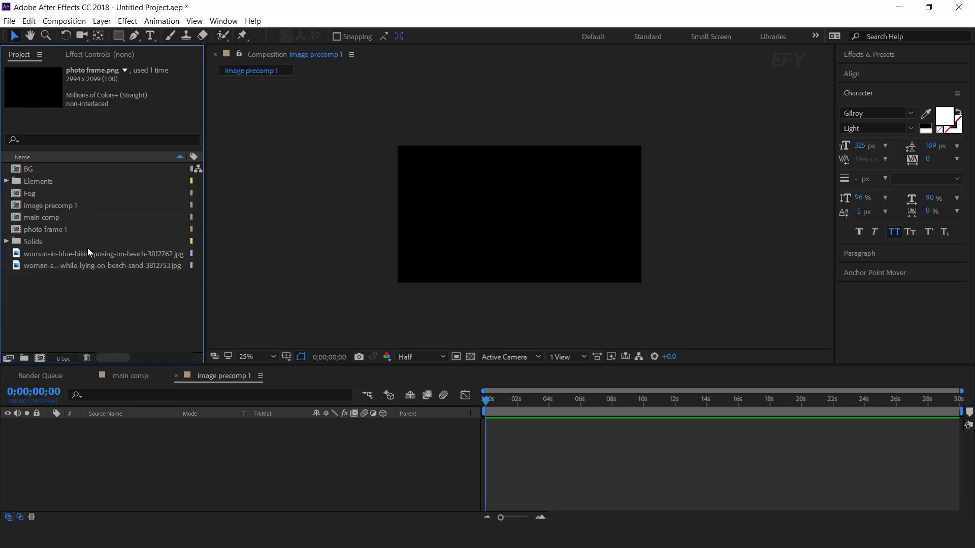
pyautogui.moveTo(51, 227); pyautogui.dragTo(176, 427)
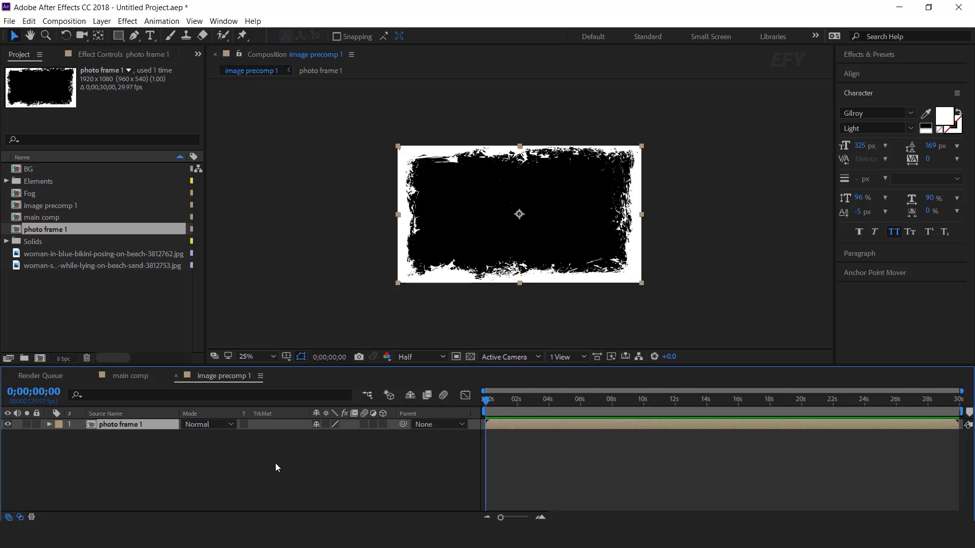
pyautogui.click(275, 463)
# Create a new composition named "image placeholder 1" with the default 1920 x 1080 settings.
pyautogui.click(62, 331)
pyautogui.click(40, 358)
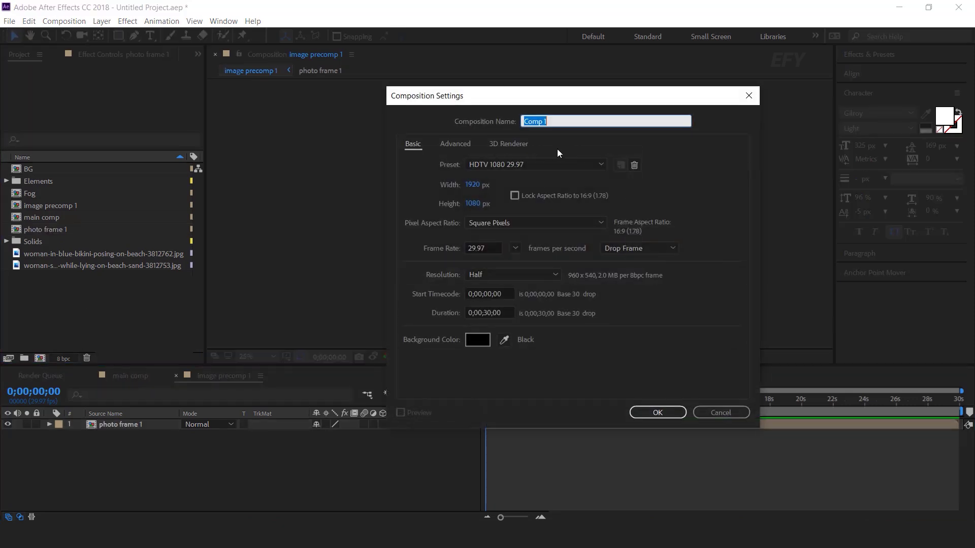
pyautogui.write('image placeholder 1')
pyautogui.press('Return')
# Add woman-in-blue-bikini-posing-on-beach-3812762.jpg to image placeholder 1, scale it to about 33.5% and frame the subject, and close that composition.
pyautogui.click(74, 265)
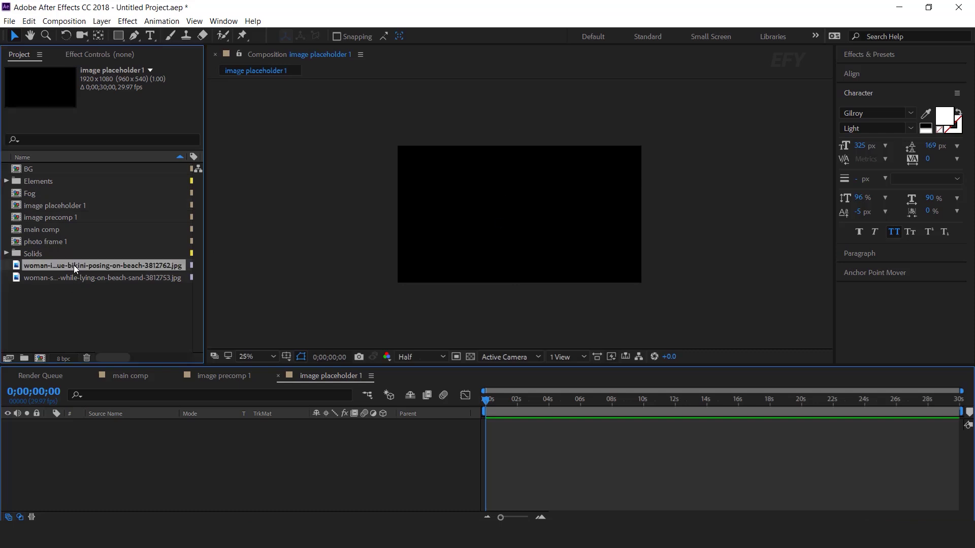
pyautogui.moveTo(17, 266); pyautogui.dragTo(152, 463)
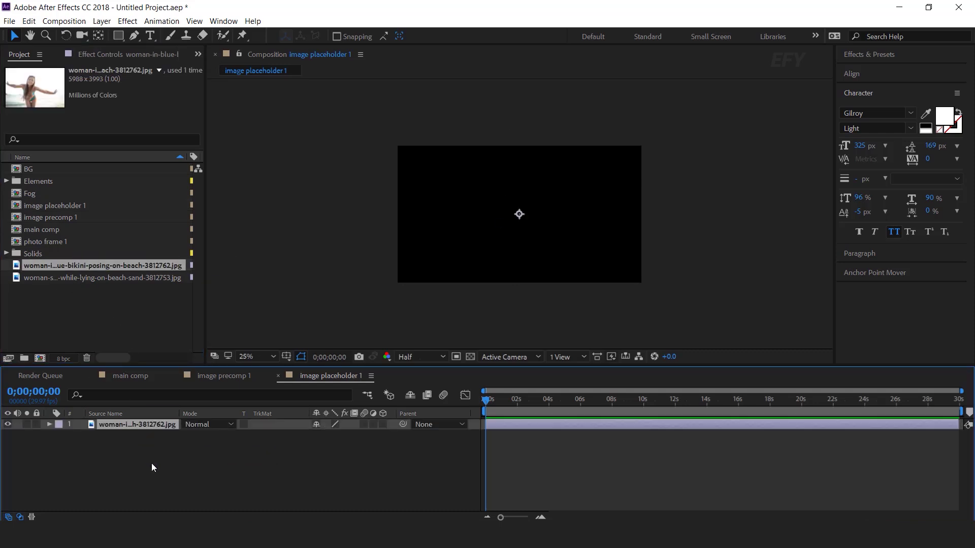
pyautogui.press('s')
pyautogui.scroll(-1, 600, 224)
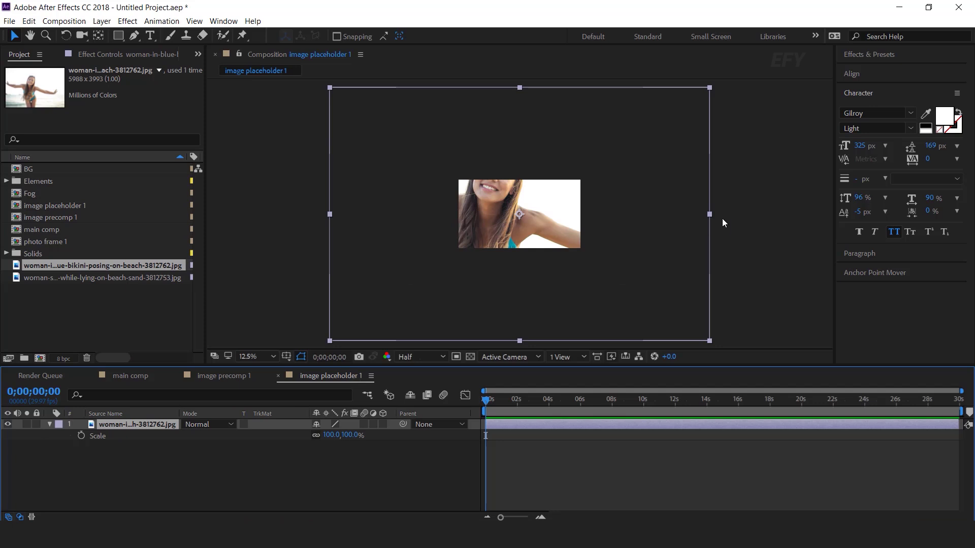
pyautogui.moveTo(711, 214); pyautogui.dragTo(582, 218)
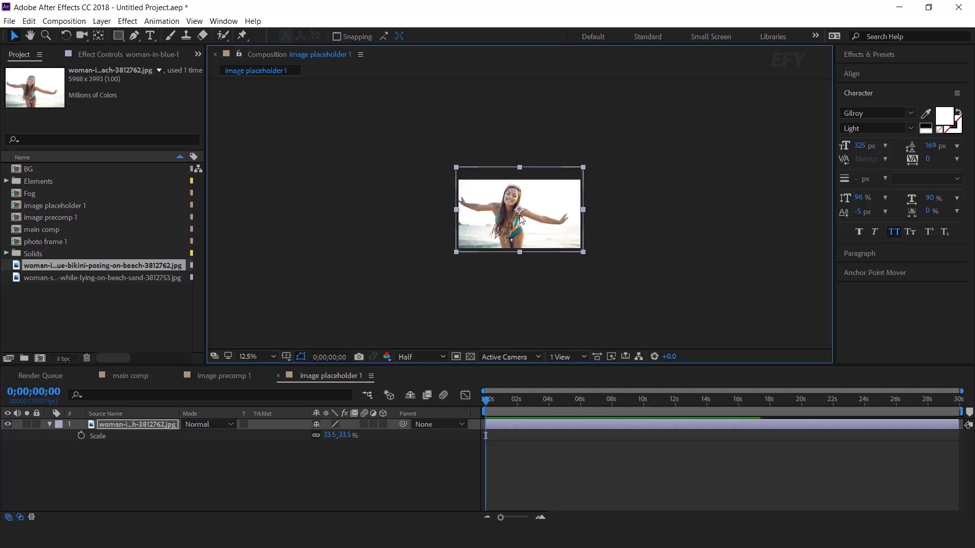
pyautogui.click(330, 443)
pyautogui.click(277, 377)
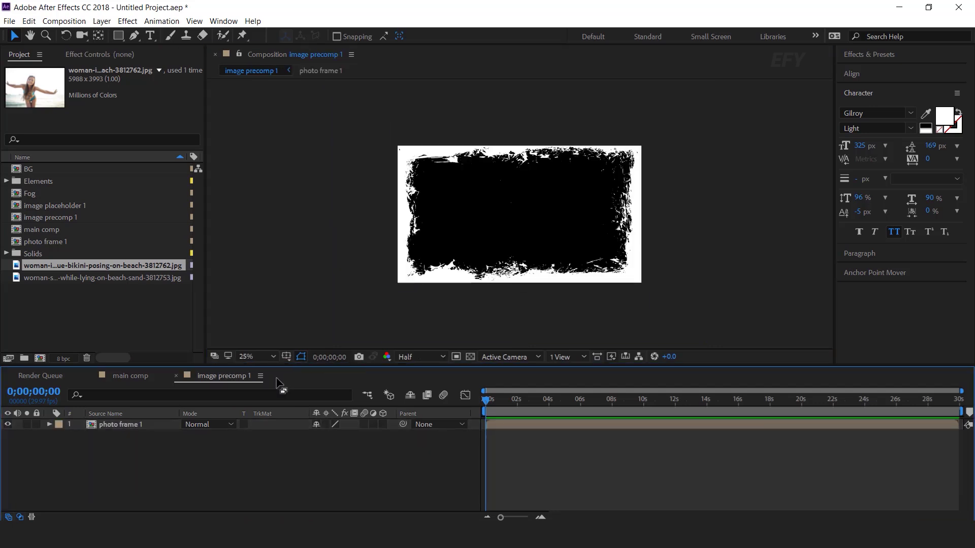
# Add the image placeholder 1 composition to image precomp 1 as a layer beneath photo frame 1.
pyautogui.click(79, 307)
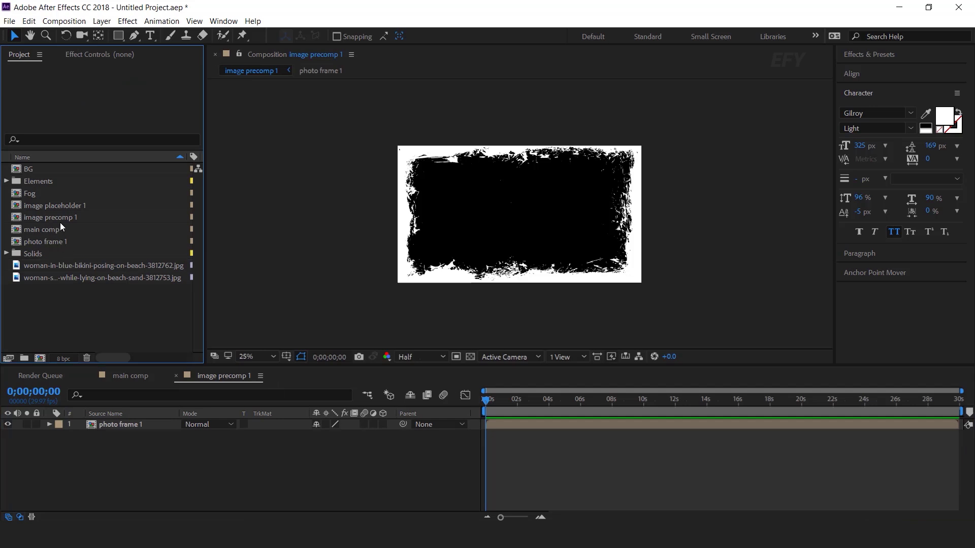
pyautogui.click(60, 206)
pyautogui.moveTo(17, 209); pyautogui.dragTo(151, 460)
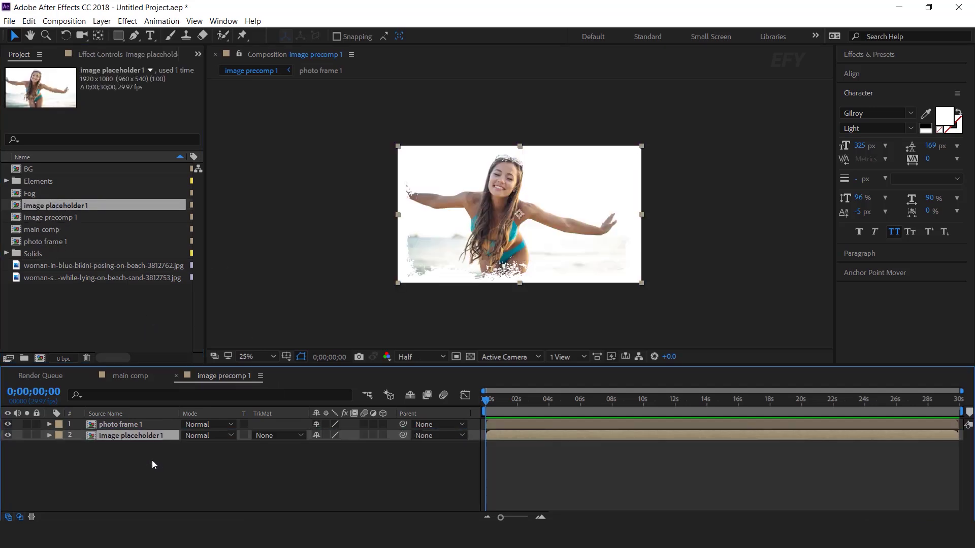
# Place Brush .mov from the Elements folder between the photo frame 1 and image placeholder 1 layers.
pyautogui.click(109, 292)
pyautogui.click(44, 182)
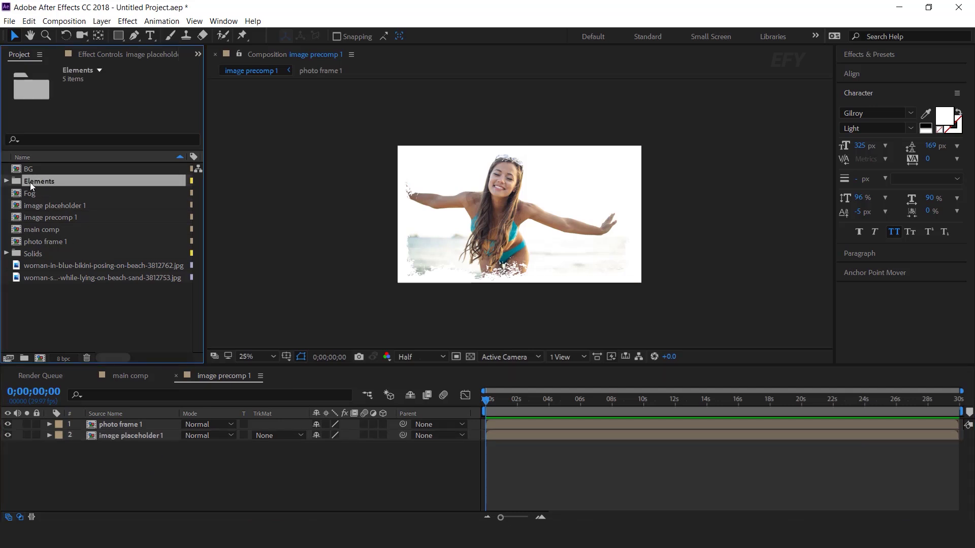
pyautogui.click(7, 181)
pyautogui.click(44, 206)
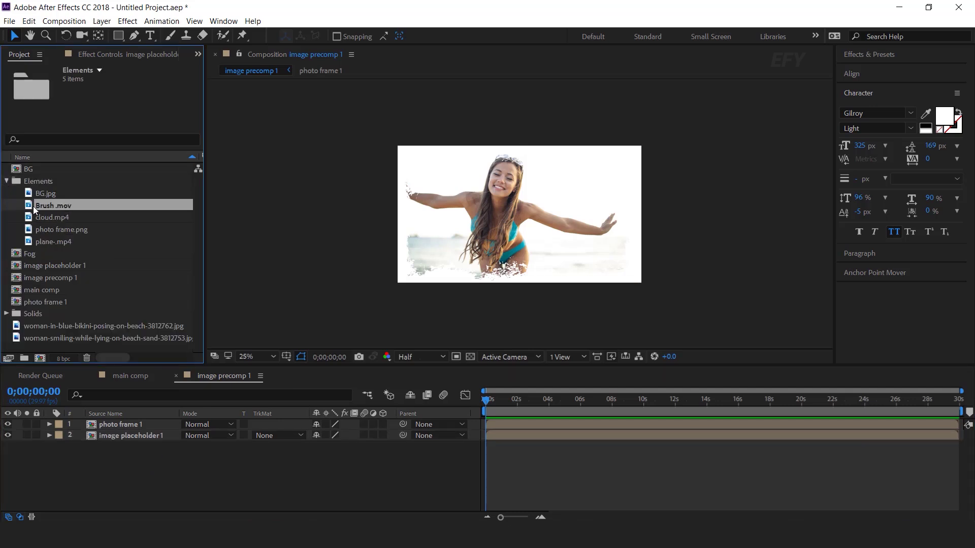
pyautogui.moveTo(41, 206)
pyautogui.mouseDown()
pyautogui.moveTo(30, 209)
pyautogui.moveTo(79, 206)
pyautogui.moveTo(198, 401)
pyautogui.moveTo(129, 432)
pyautogui.mouseUp()
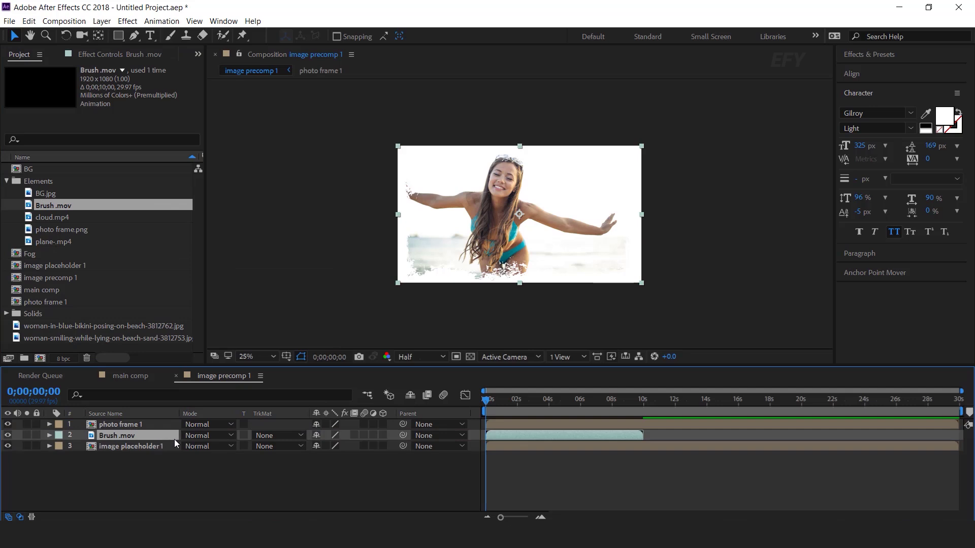
# Set image placeholder 1 to use Brush .mov as its alpha track matte and check the reveal around 0;00;04;24.
pyautogui.click(109, 450)
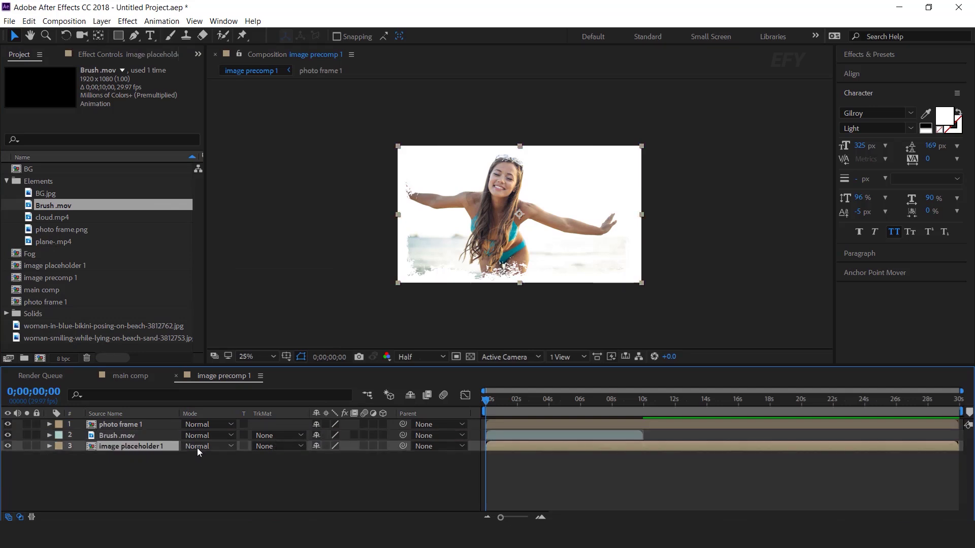
pyautogui.click(278, 446)
pyautogui.click(328, 474)
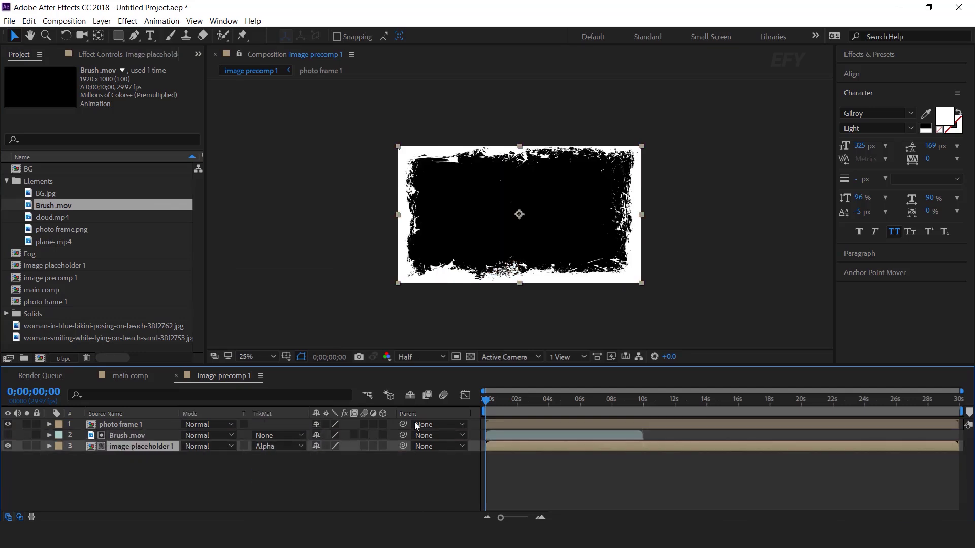
pyautogui.moveTo(488, 401); pyautogui.dragTo(561, 403)
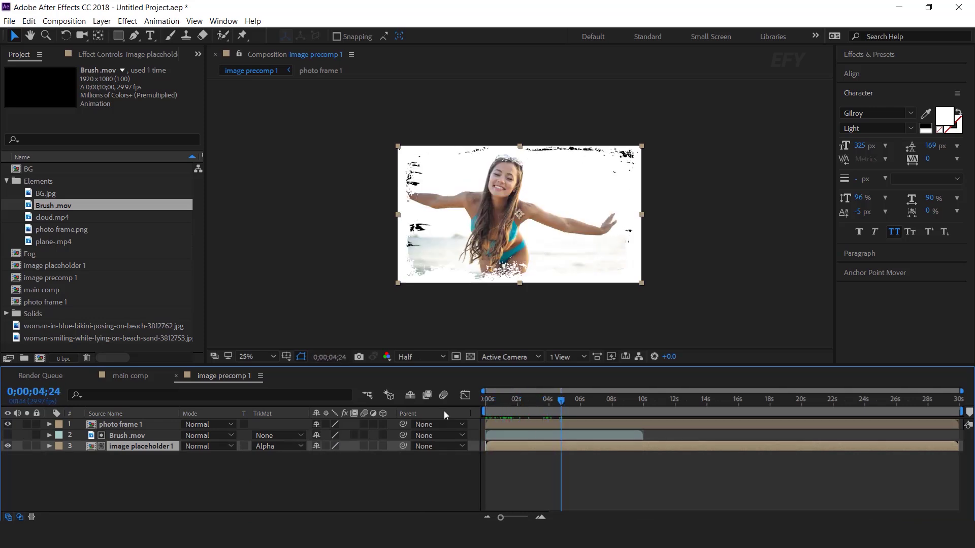
pyautogui.click(405, 467)
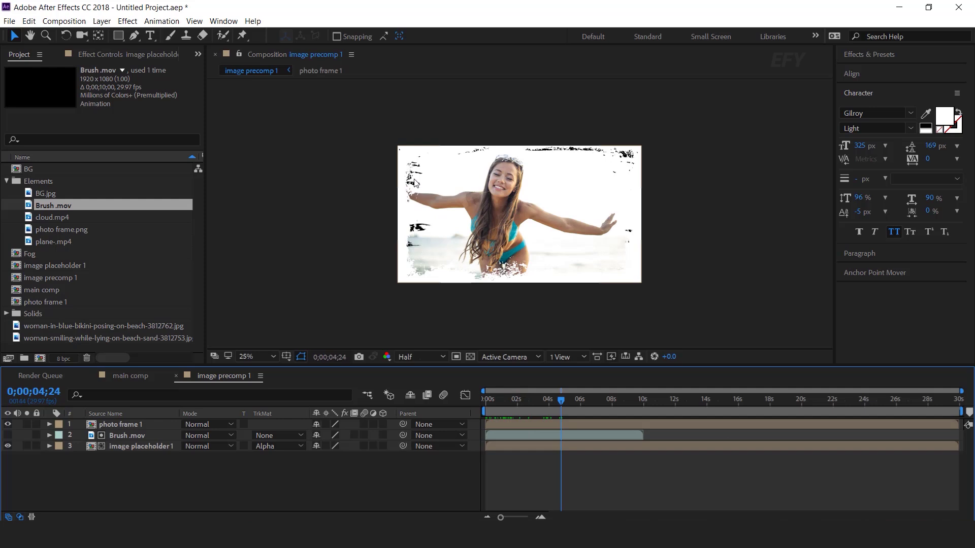
# Create a white 1920 x 1080 solid, put it at the bottom of image precomp 1's layer stack and preview the brush reveal.
pyautogui.rightClick(390, 463)
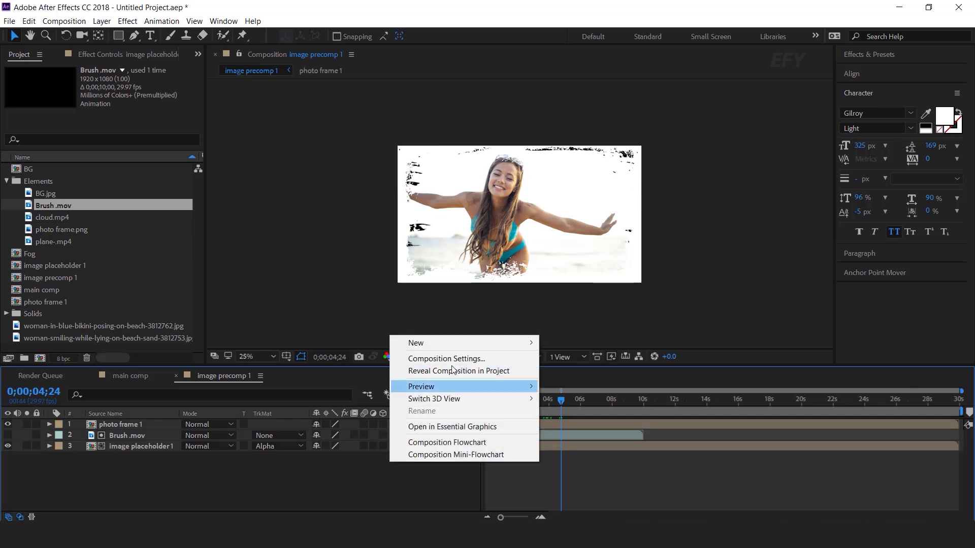
pyautogui.moveTo(411, 342)
pyautogui.click(567, 372)
pyautogui.click(599, 427)
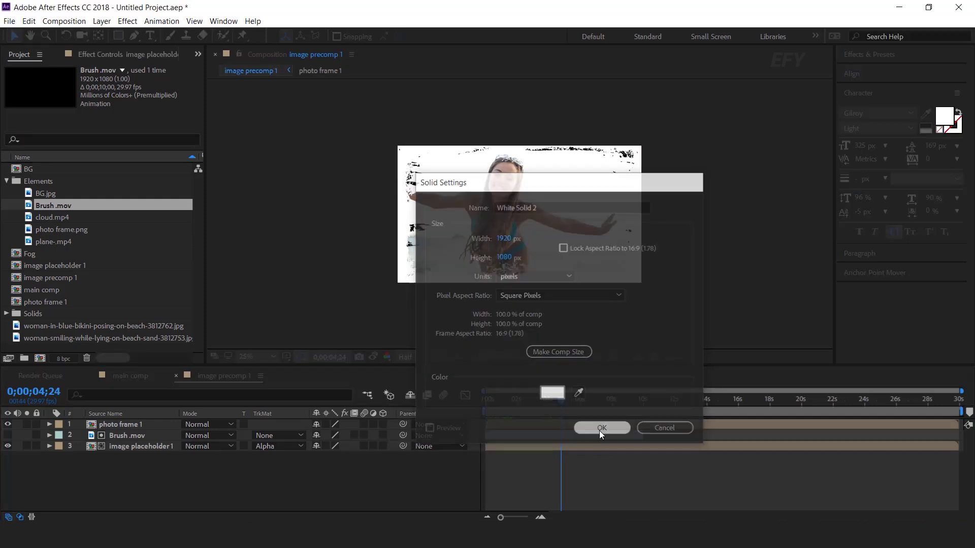
pyautogui.moveTo(160, 439); pyautogui.dragTo(150, 461)
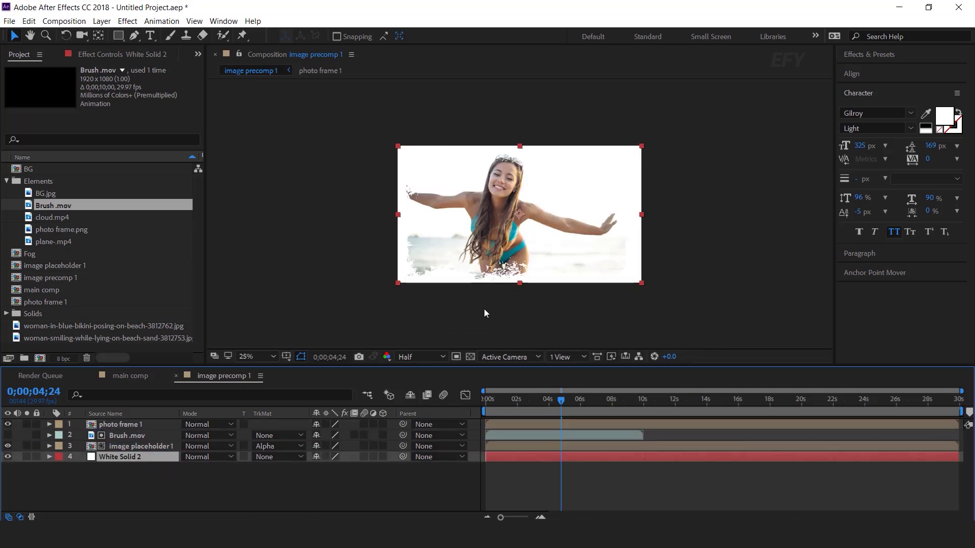
pyautogui.click(486, 399)
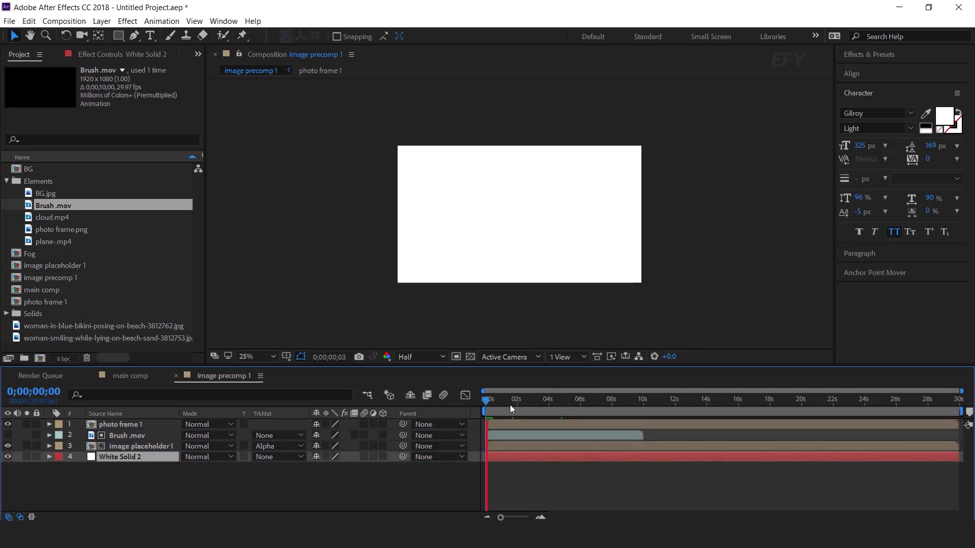
pyautogui.press('space')
pyautogui.moveTo(522, 404); pyautogui.dragTo(575, 404)
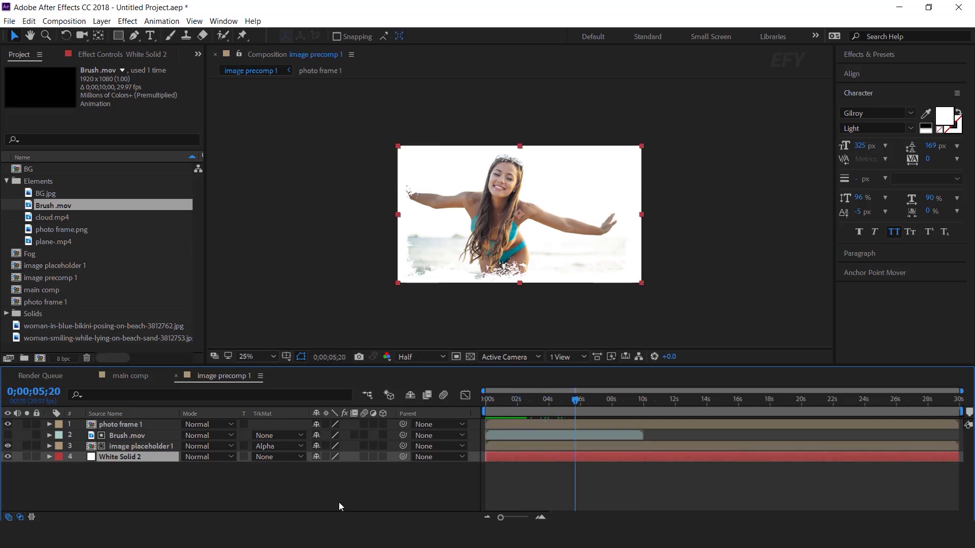
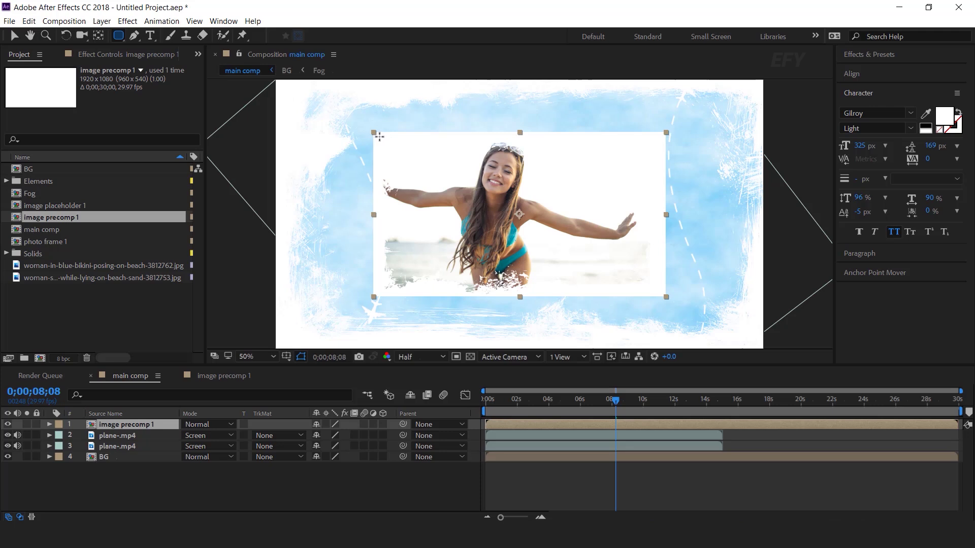
# Mask the image precomp 1 layer in main comp with a rounded rectangle just inside the photo's edges.
pyautogui.moveTo(377, 138)
pyautogui.mouseDown()
pyautogui.moveTo(416, 194)
pyautogui.moveTo(709, 319)
pyautogui.moveTo(660, 293)
pyautogui.mouseUp()
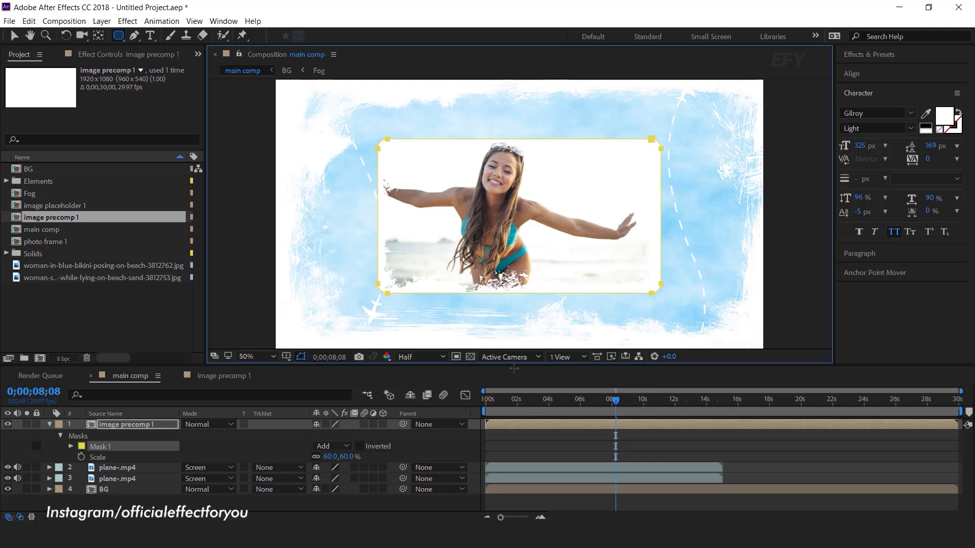
pyautogui.click(595, 424)
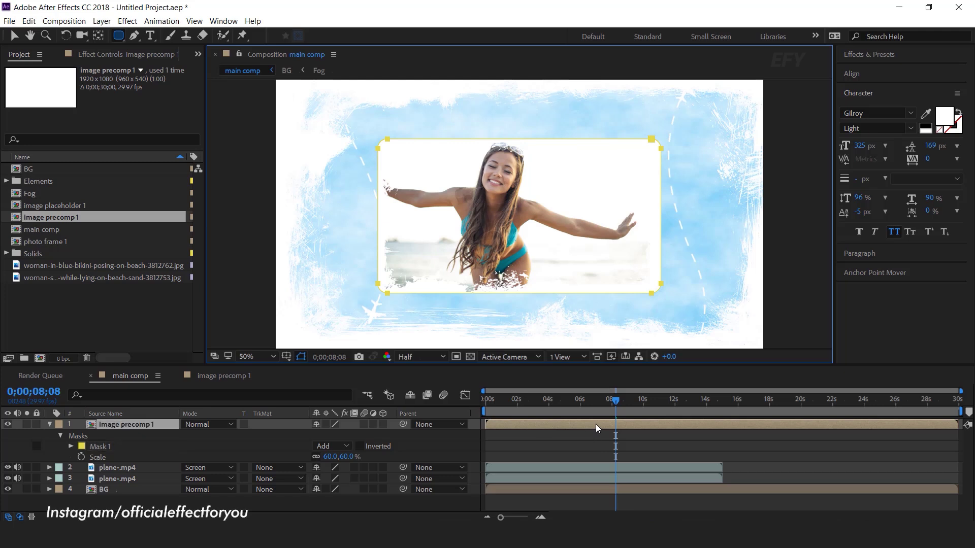
pyautogui.click(49, 424)
pyautogui.click(199, 479)
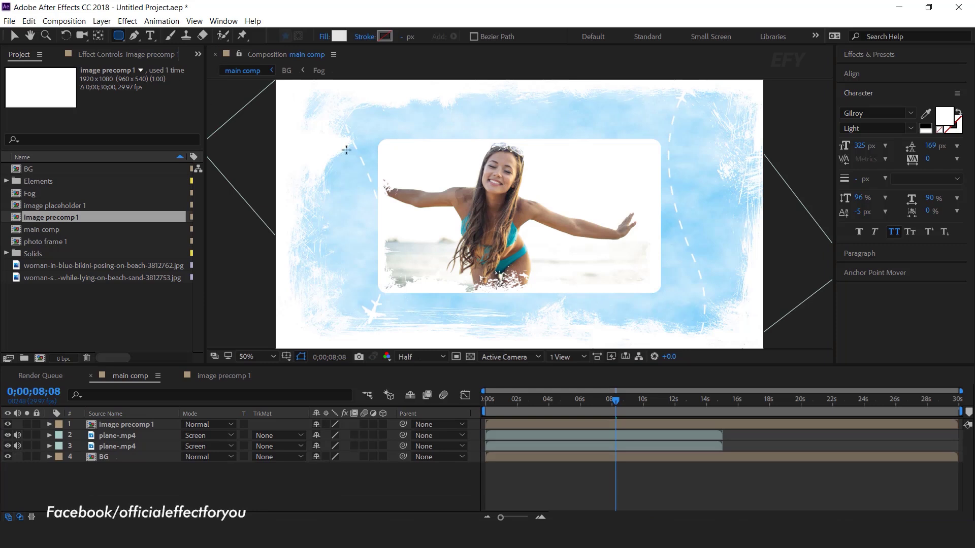
# Draw a rounded rectangle shape slightly larger than the masked photo and place its layer directly beneath image precomp 1.
pyautogui.moveTo(370, 135); pyautogui.dragTo(671, 302)
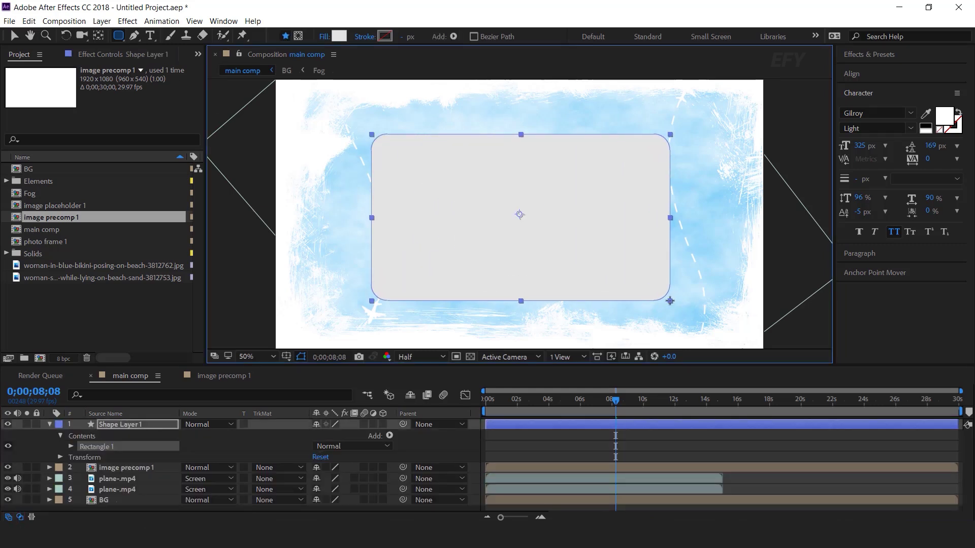
pyautogui.click(51, 424)
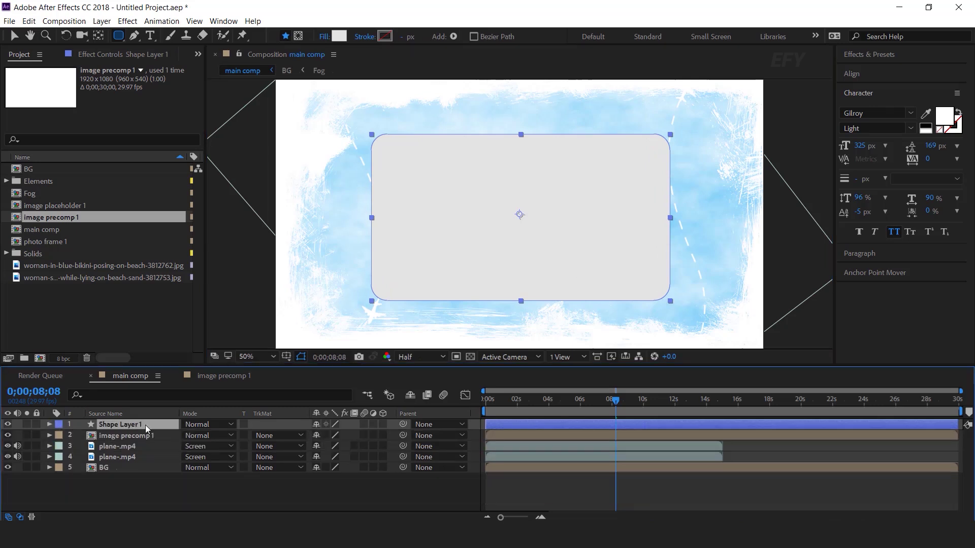
pyautogui.moveTo(121, 425); pyautogui.dragTo(128, 444)
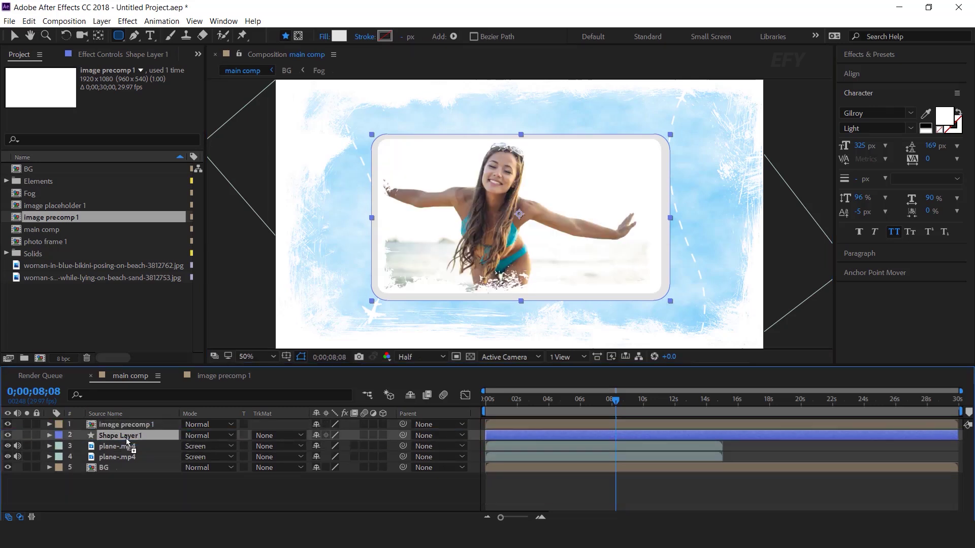
# Align image precomp 1 and Shape Layer 1 to each other by their vertical centers.
pyautogui.press('v')
pyautogui.keyDown('ctrl'); pyautogui.click(124, 425); pyautogui.keyUp('ctrl')
pyautogui.click(852, 74)
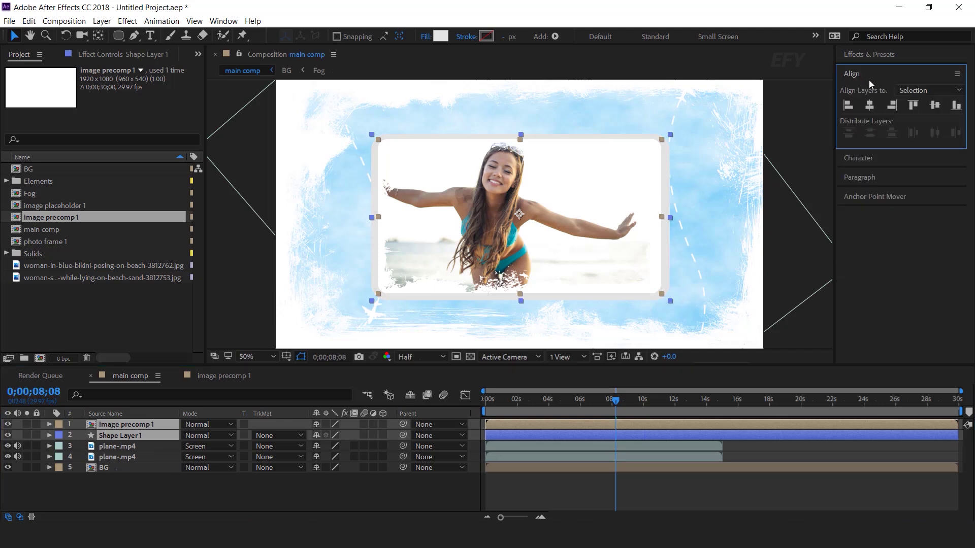
pyautogui.click(936, 106)
pyautogui.click(311, 492)
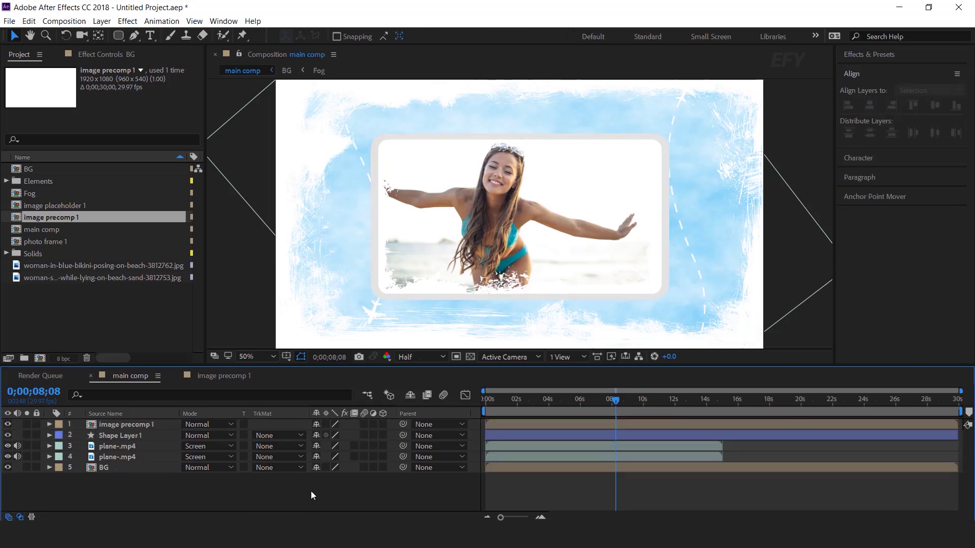
# Change the fill color of Shape Layer 1 to a very pale blue.
pyautogui.click(124, 437)
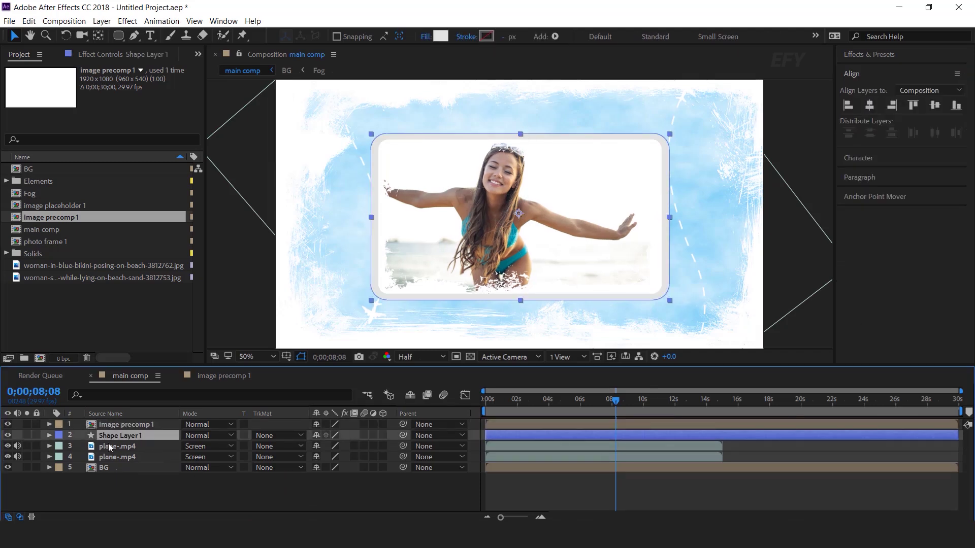
pyautogui.click(440, 36)
pyautogui.click(404, 417)
pyautogui.moveTo(267, 381); pyautogui.dragTo(233, 349)
pyautogui.click(528, 362)
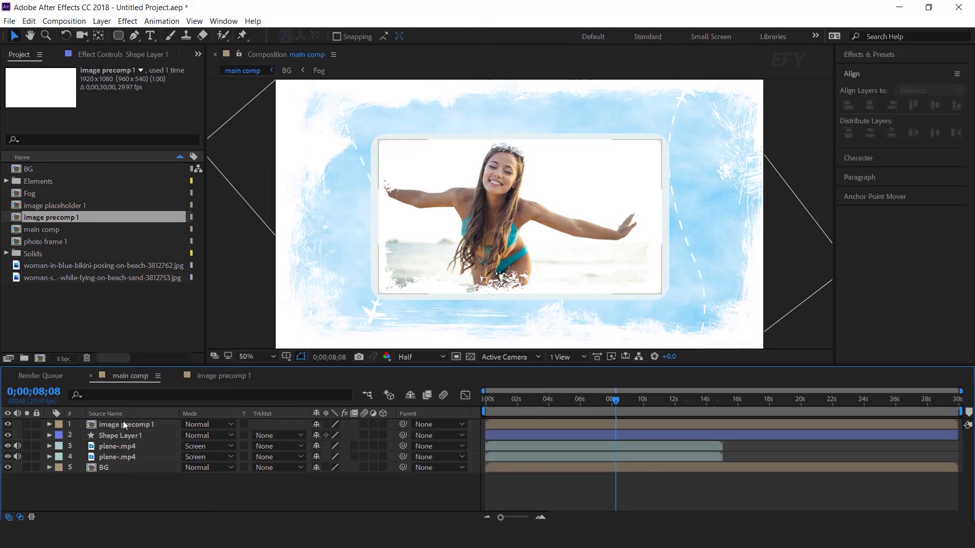
# Parent the image precomp 1 layer to Shape Layer 1.
pyautogui.click(129, 425)
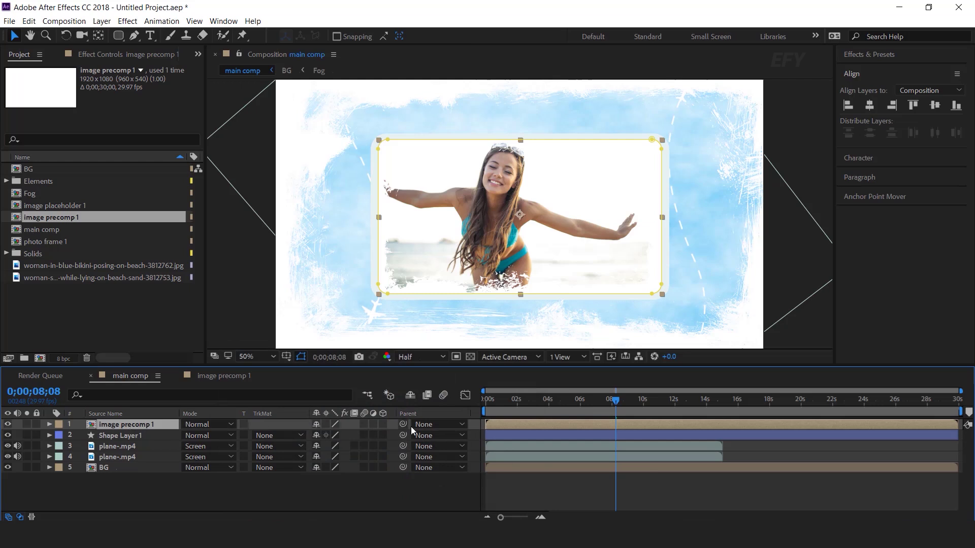
pyautogui.moveTo(403, 425); pyautogui.dragTo(114, 437)
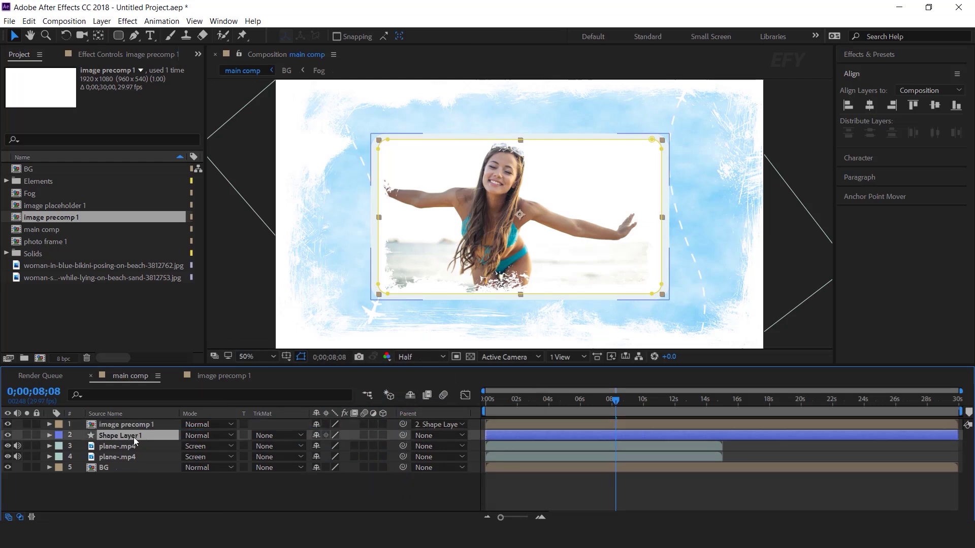
# Add cloud.mp4 from the Elements folder as the top layer of main comp and set its blending mode to Screen.
pyautogui.click(135, 324)
pyautogui.click(6, 181)
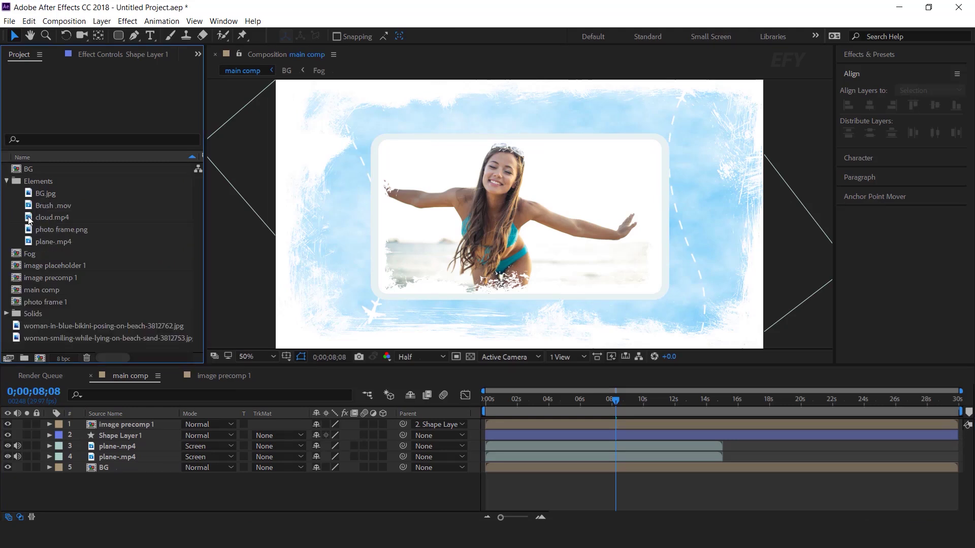
pyautogui.click(49, 218)
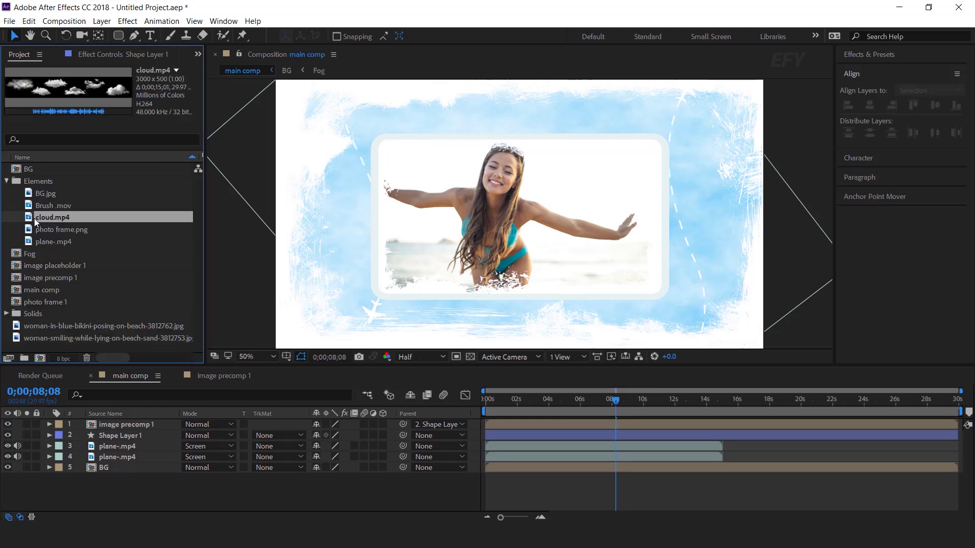
pyautogui.moveTo(29, 217); pyautogui.dragTo(152, 420)
pyautogui.click(208, 424)
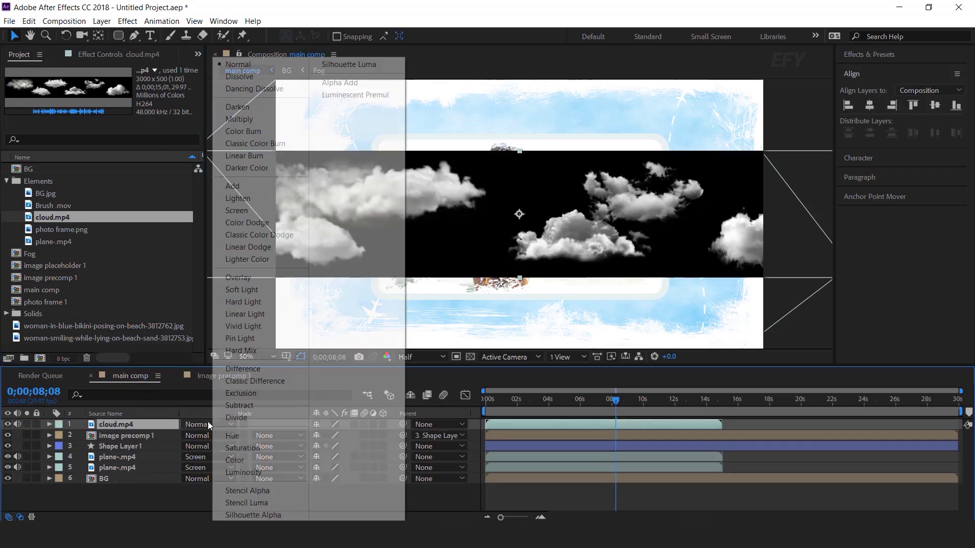
pyautogui.click(236, 215)
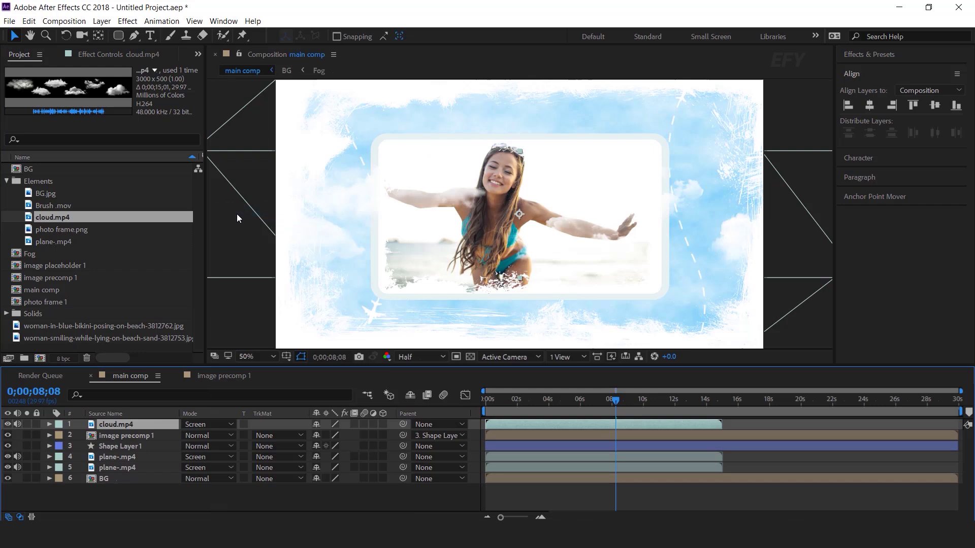
# Move the cloud.mp4 layer to the composition's lower edge, then duplicate it and shift the copy to the left.
pyautogui.moveTo(520, 217); pyautogui.dragTo(528, 320)
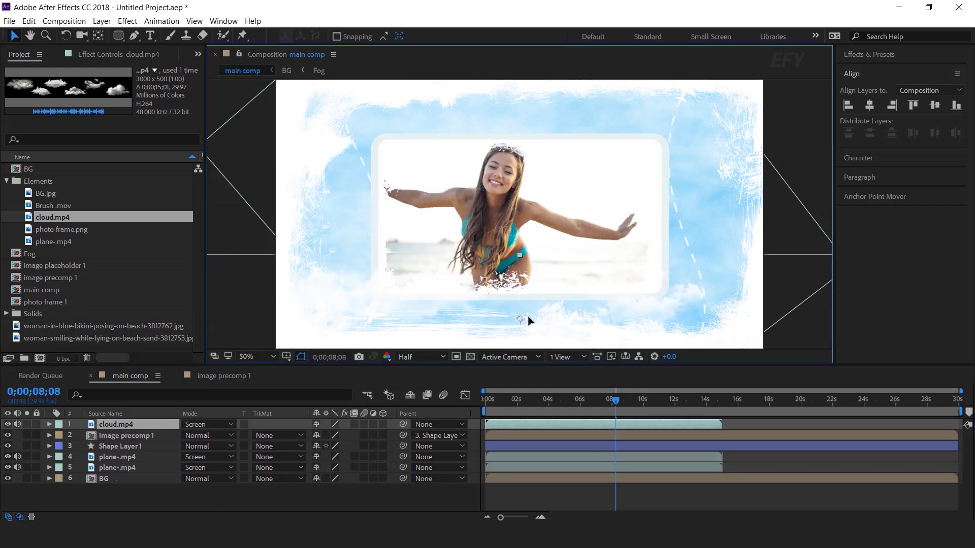
pyautogui.press(',')
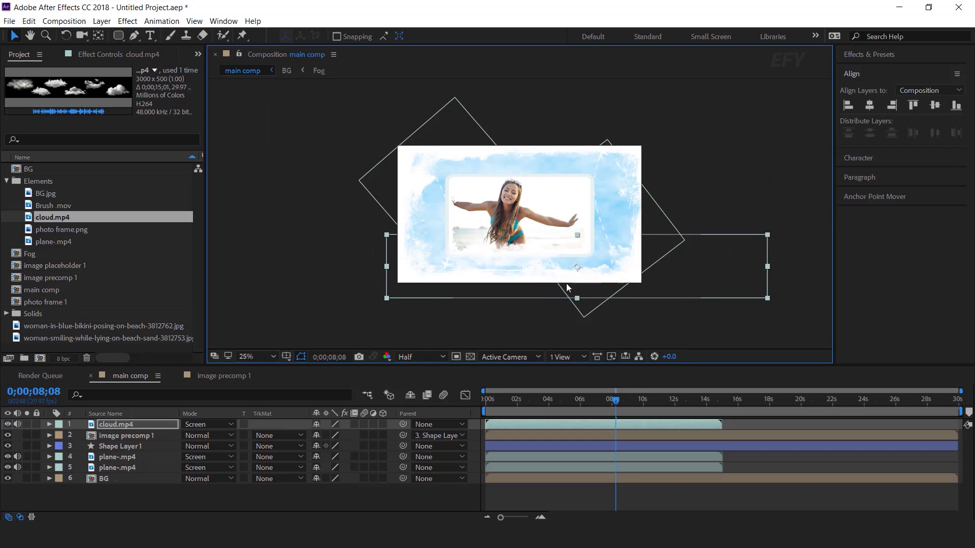
pyautogui.hotkey('ctrl', 'd')
pyautogui.moveTo(690, 277); pyautogui.dragTo(601, 277)
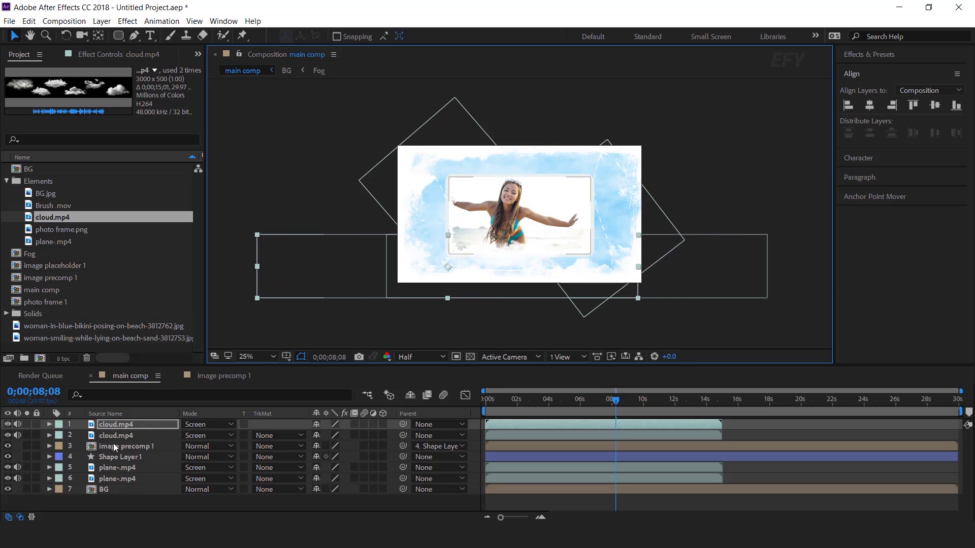
# Duplicate the top cloud.mp4 layer and move the copy up to the composition's upper edge.
pyautogui.click(117, 423)
pyautogui.hotkey('ctrl', 'd')
pyautogui.moveTo(520, 279); pyautogui.dragTo(535, 162)
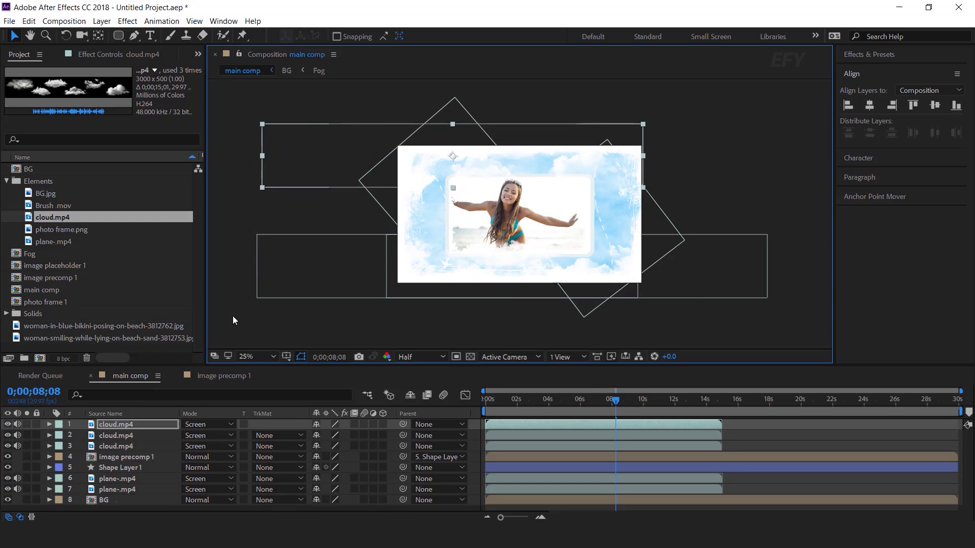
# Duplicate the top cloud.mp4 layer and shift the copy to the right along the composition's upper edge.
pyautogui.click(127, 425)
pyautogui.hotkey('ctrl', 'd')
pyautogui.moveTo(316, 154); pyautogui.dragTo(359, 151)
pyautogui.click(718, 145)
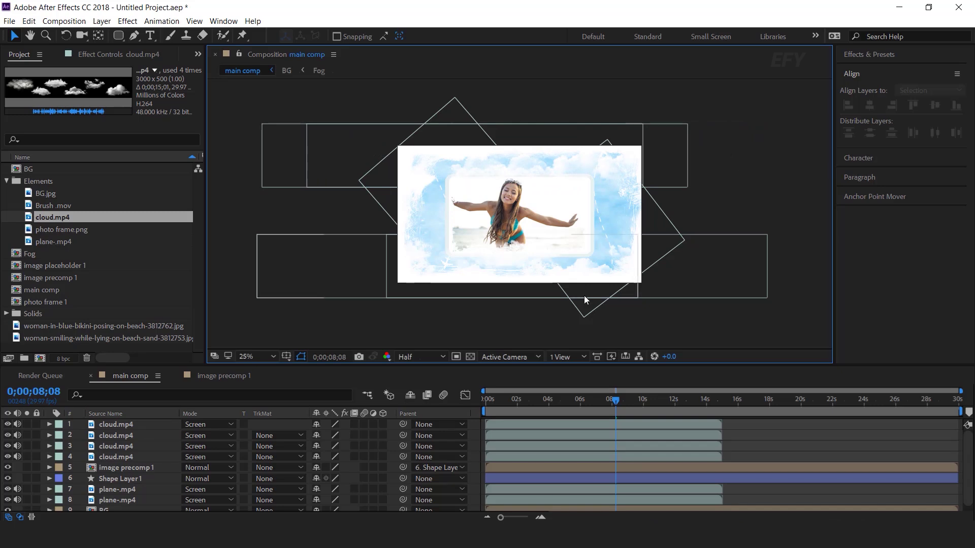
pyautogui.press('.')
pyautogui.press('.')
pyautogui.press(',')
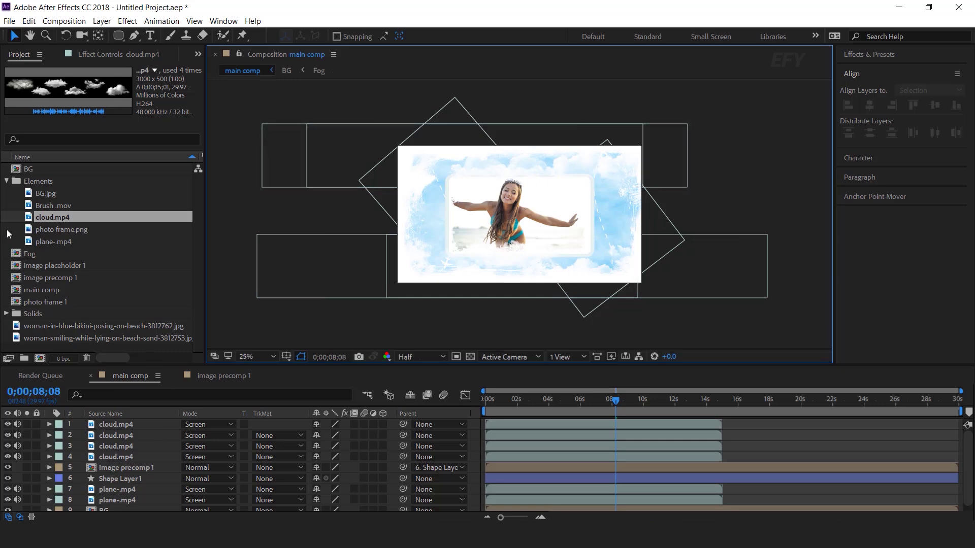
# Create a new composition named text 1, 1500 px wide and 250 px high.
pyautogui.click(7, 181)
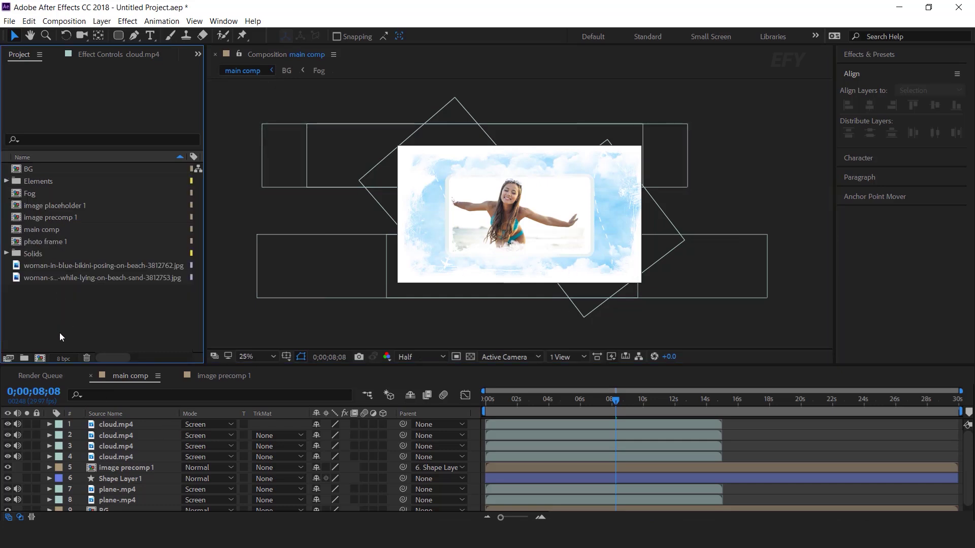
pyautogui.click(41, 359)
pyautogui.write('text 1')
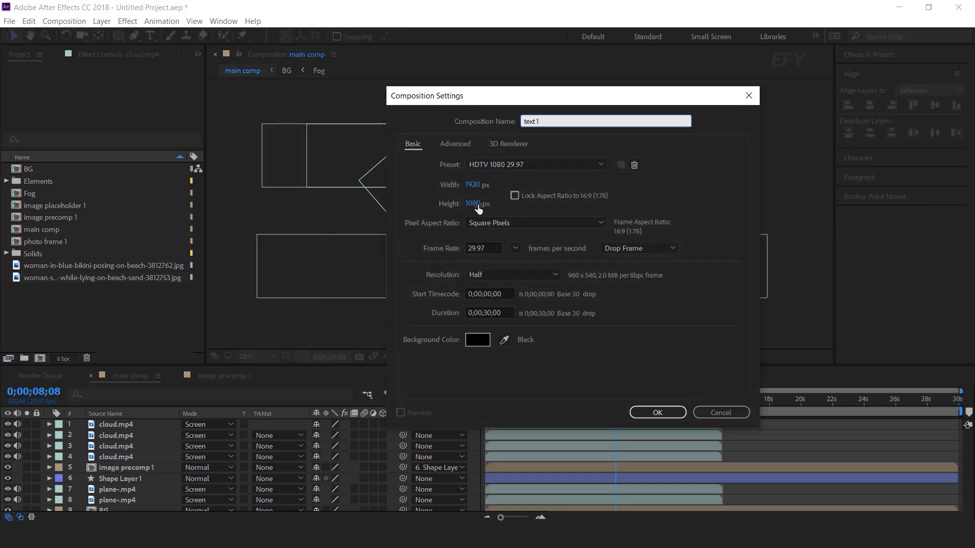
pyautogui.click(482, 185)
pyautogui.write('1500')
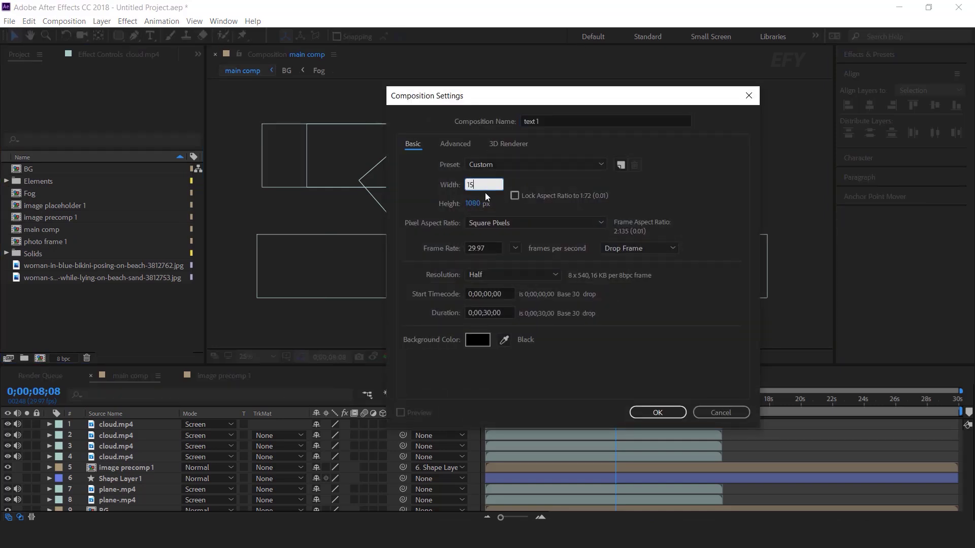
pyautogui.press('Tab')
pyautogui.write('250')
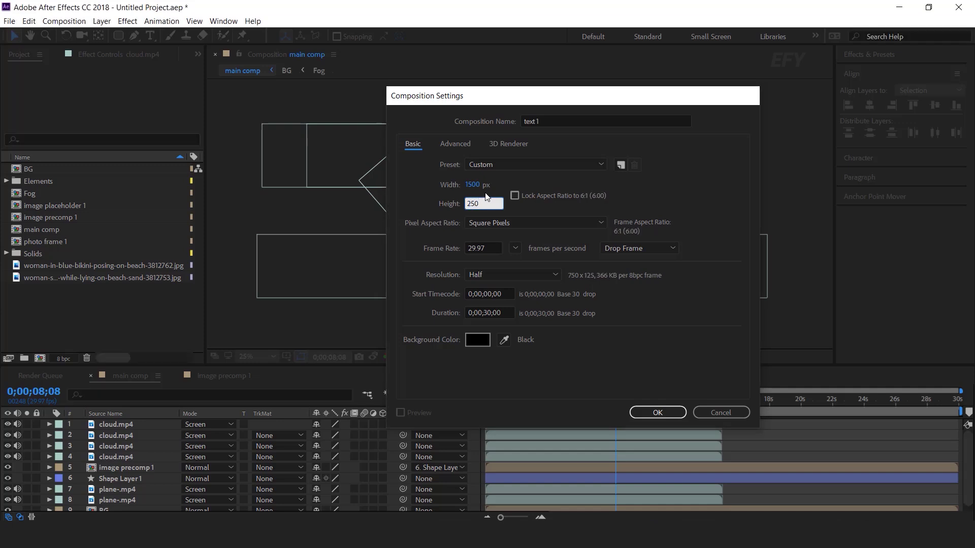
pyautogui.press('Return')
pyautogui.press('.')
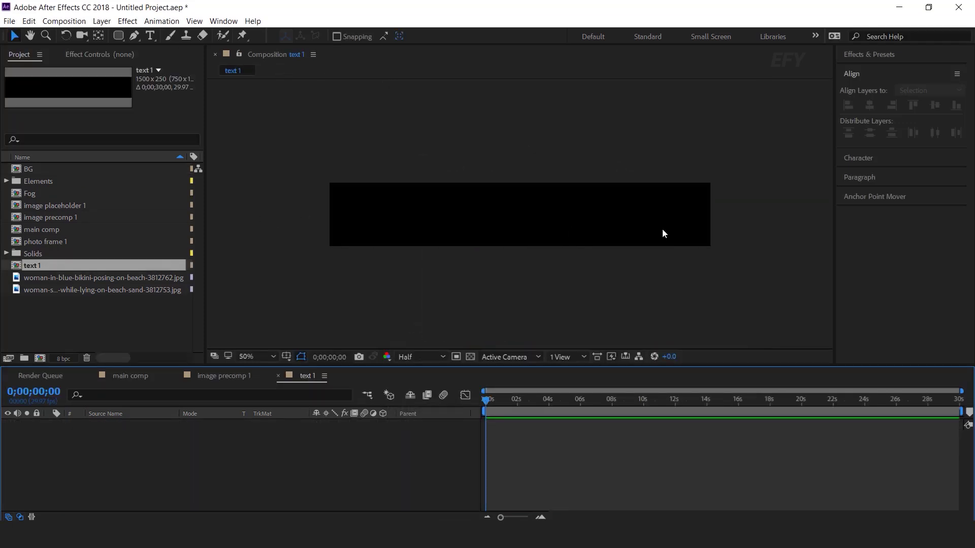
# Add the text "travel world" across the text 1 composition in white Gilroy ExtraBold at 204 px.
pyautogui.click(151, 36)
pyautogui.click(388, 217)
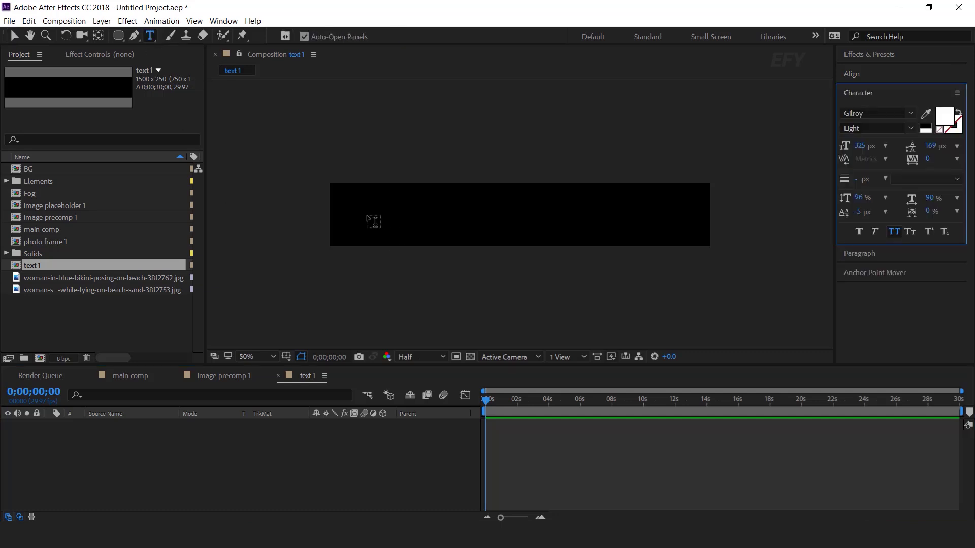
pyautogui.write('travel world')
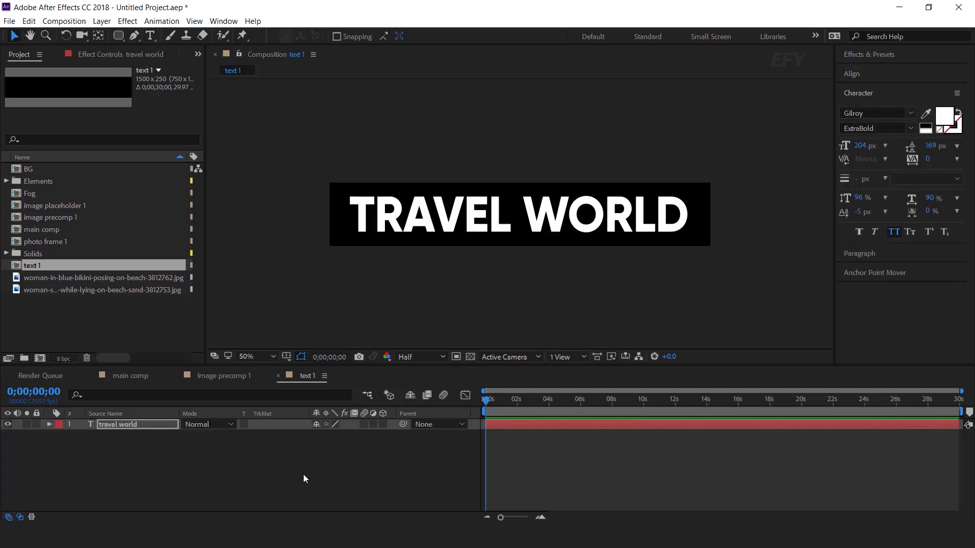
pyautogui.click(303, 474)
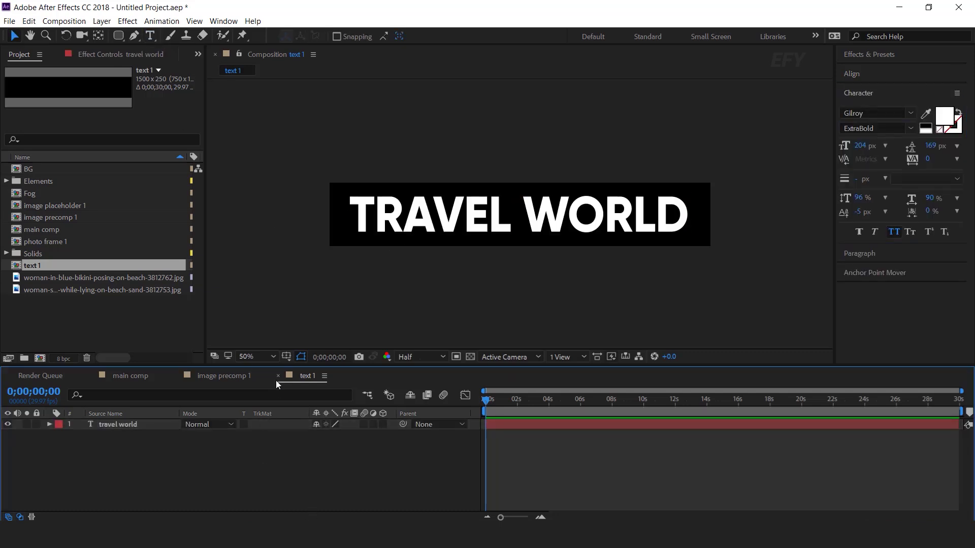
# Add a text animator with Position, Opacity and Blur properties to the travel world layer.
pyautogui.click(120, 427)
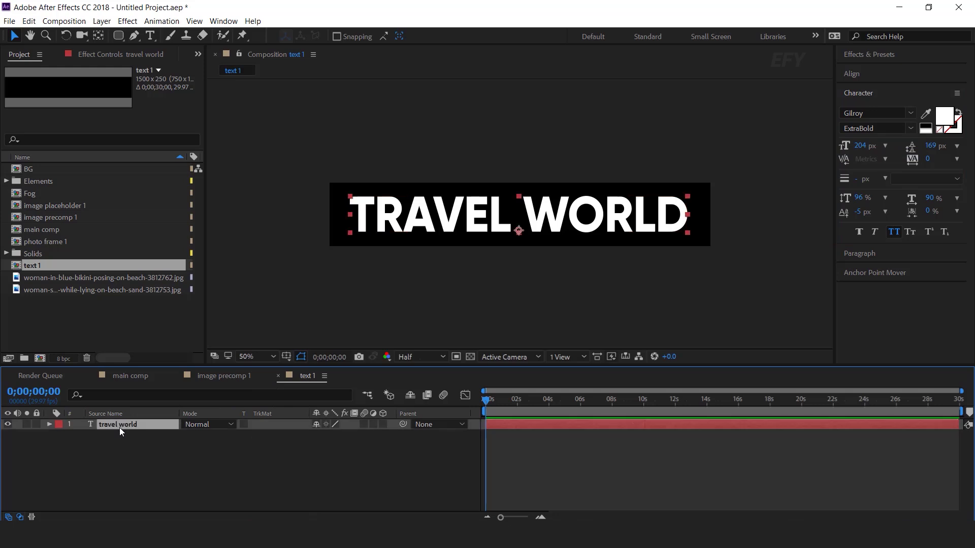
pyautogui.click(50, 424)
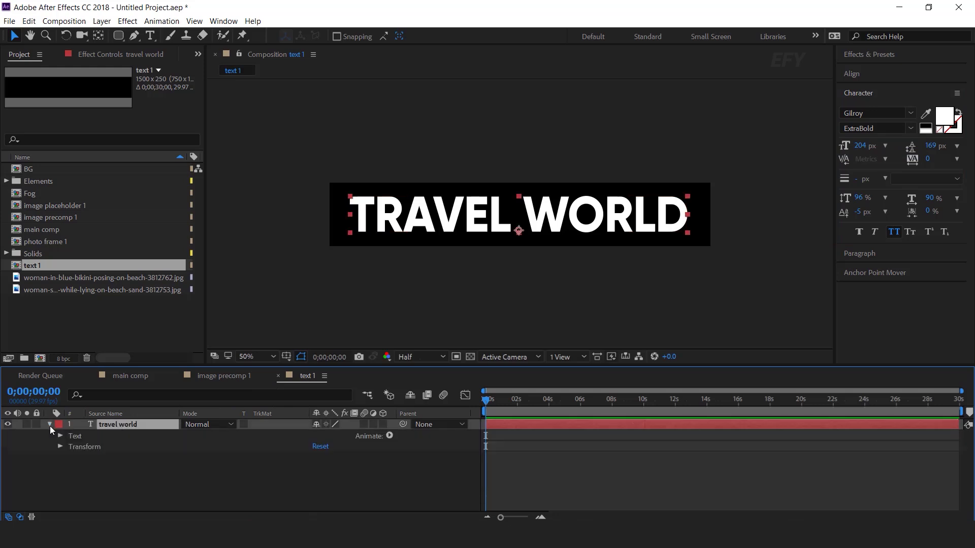
pyautogui.click(389, 434)
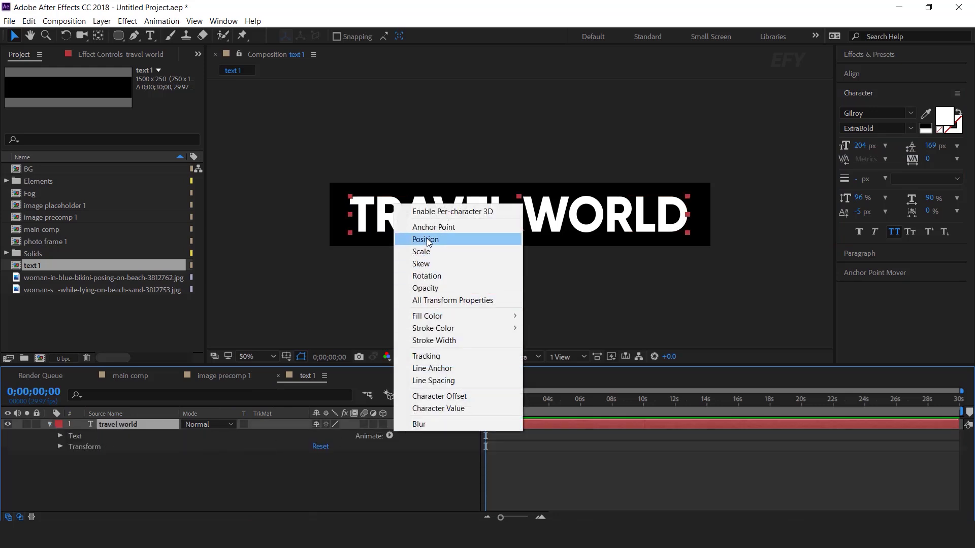
pyautogui.click(426, 240)
pyautogui.click(389, 435)
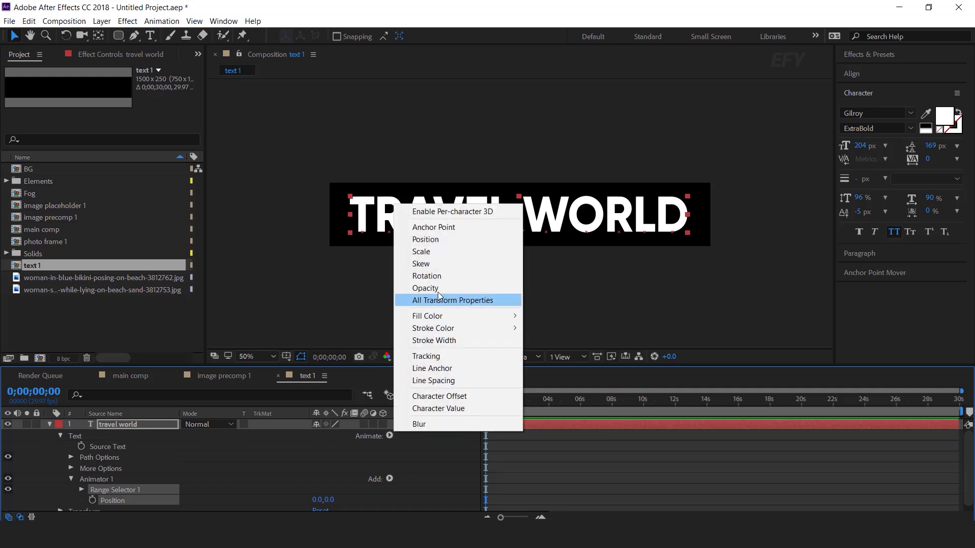
pyautogui.click(427, 287)
pyautogui.click(390, 430)
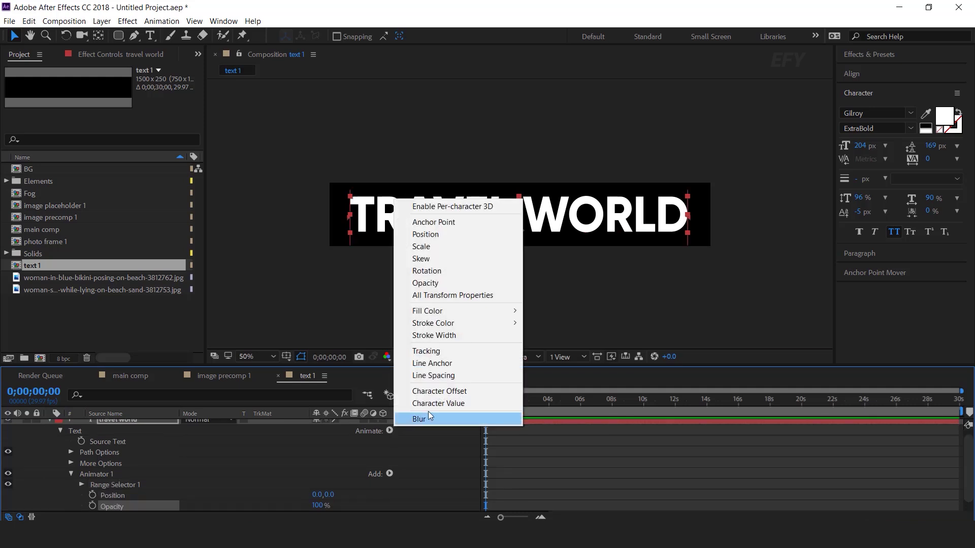
pyautogui.click(428, 419)
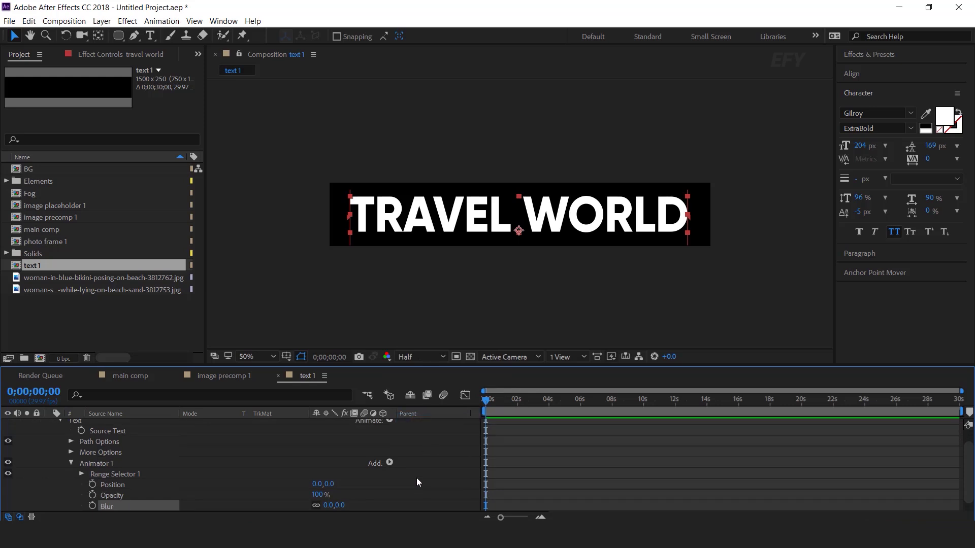
# Set the text animator's Position to 0, 80, Opacity to 0% and Blur to 70.
pyautogui.click(145, 485)
pyautogui.click(330, 485)
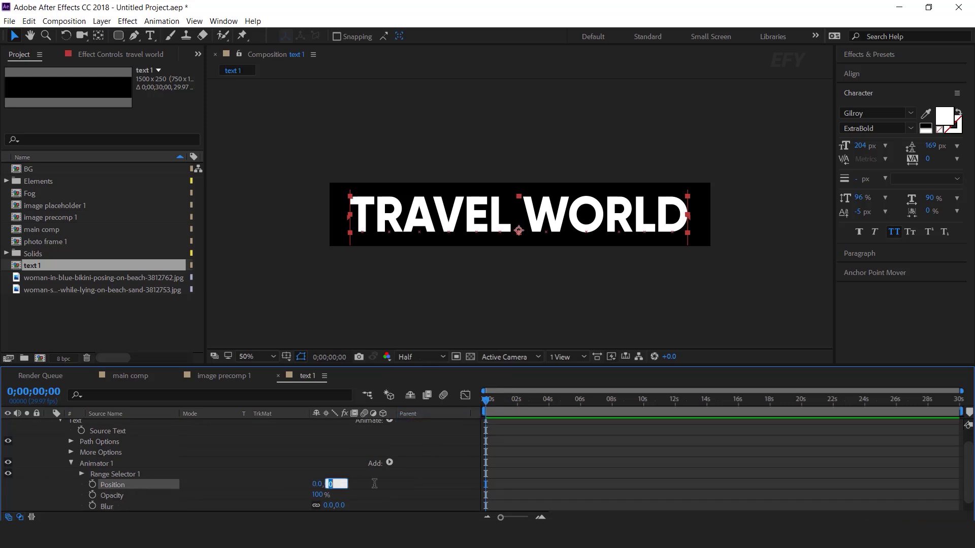
pyautogui.write('80')
pyautogui.press('Return')
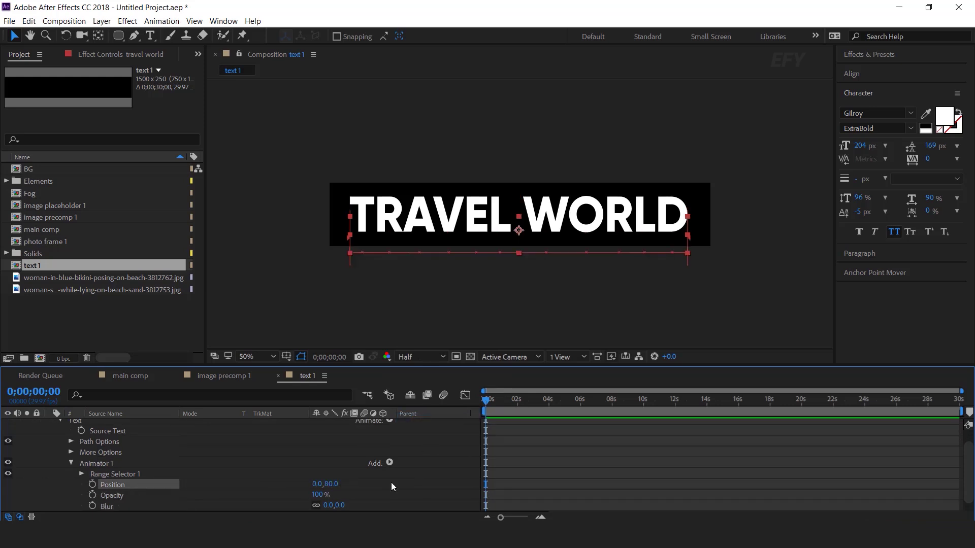
pyautogui.click(317, 495)
pyautogui.write('0')
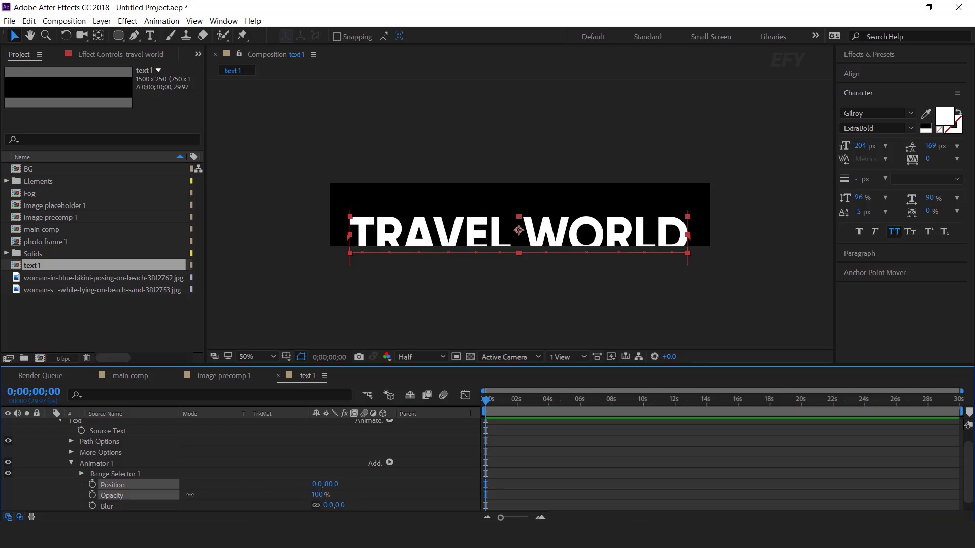
pyautogui.press('Return')
pyautogui.click(340, 505)
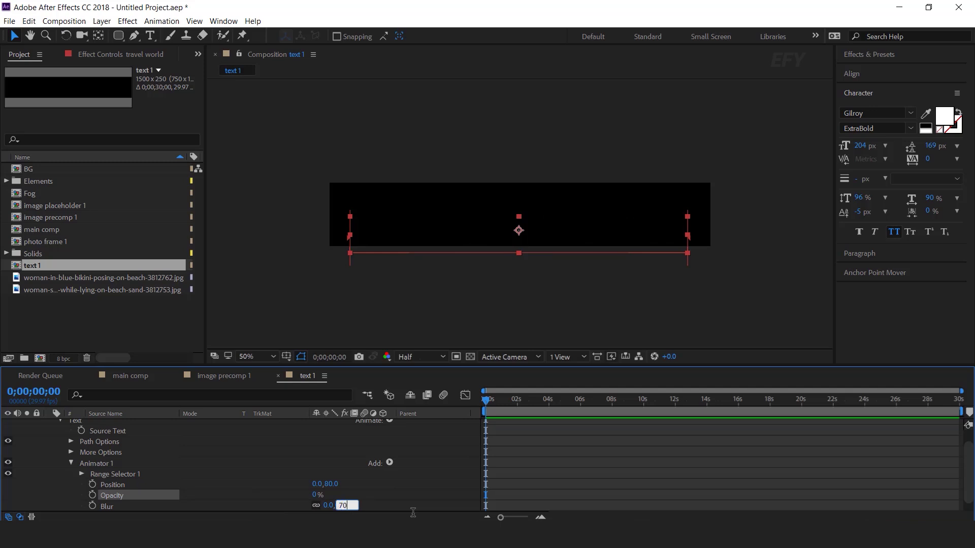
pyautogui.press('Return')
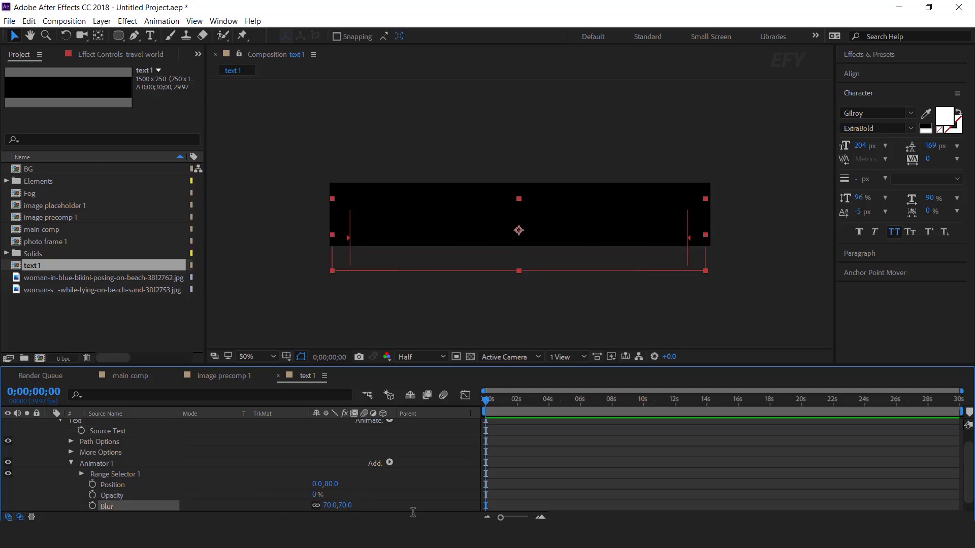
# Set the Shape in Range Selector 1's advanced options to Ramp Up.
pyautogui.click(123, 474)
pyautogui.click(80, 474)
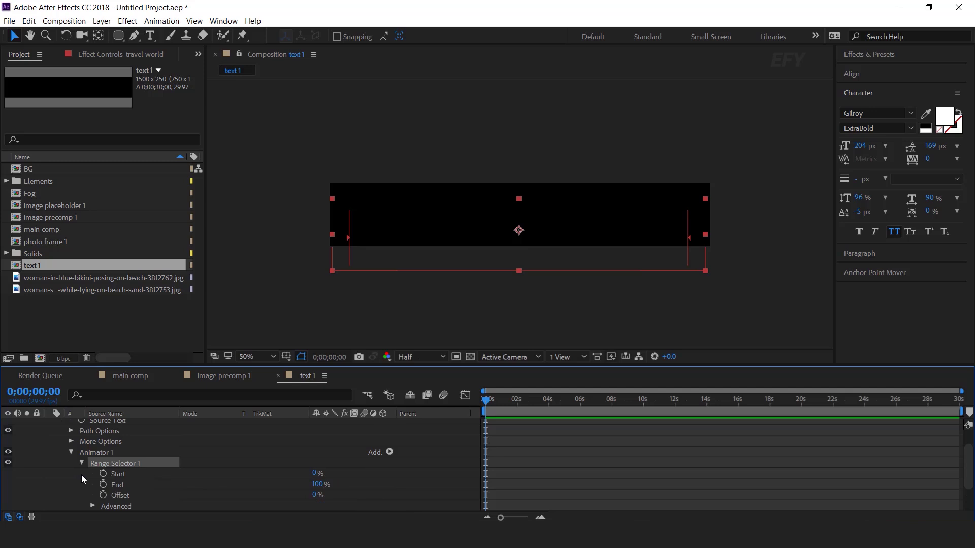
pyautogui.scroll(-2, 82, 475)
pyautogui.click(102, 473)
pyautogui.click(93, 474)
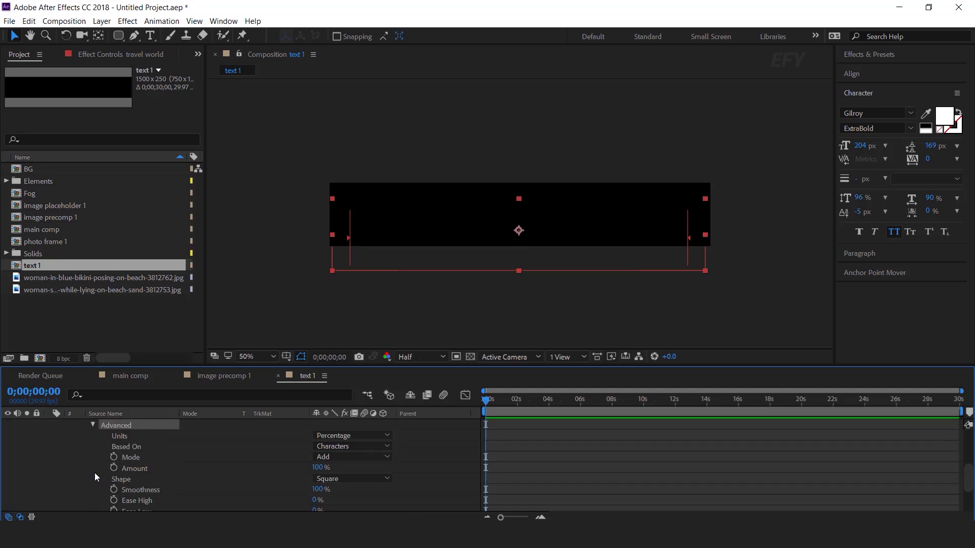
pyautogui.click(166, 477)
pyautogui.click(346, 479)
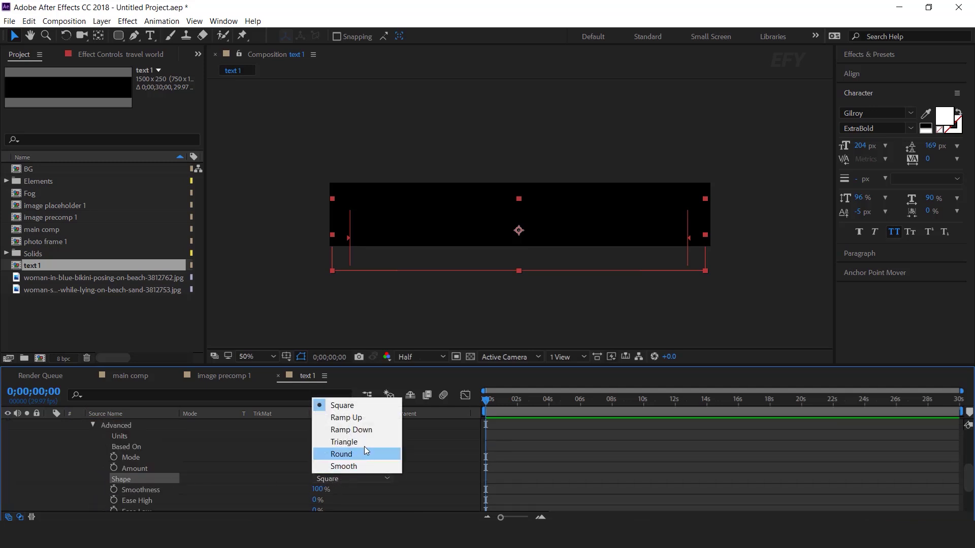
pyautogui.click(334, 418)
# Set the range selector's Ease High to 100% and turn on Randomize Order, then collapse its advanced options.
pyautogui.scroll(-3, 213, 470)
pyautogui.click(170, 457)
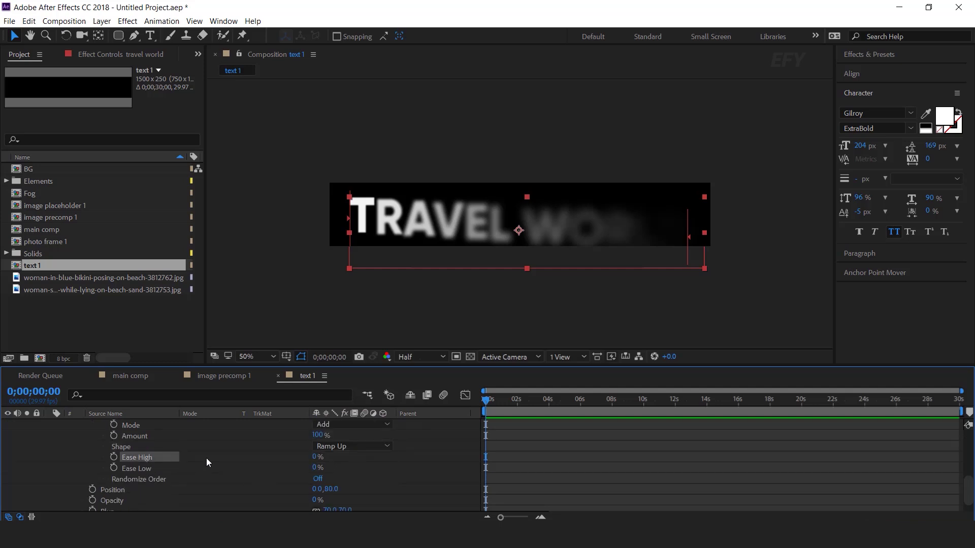
pyautogui.moveTo(317, 457); pyautogui.dragTo(568, 455)
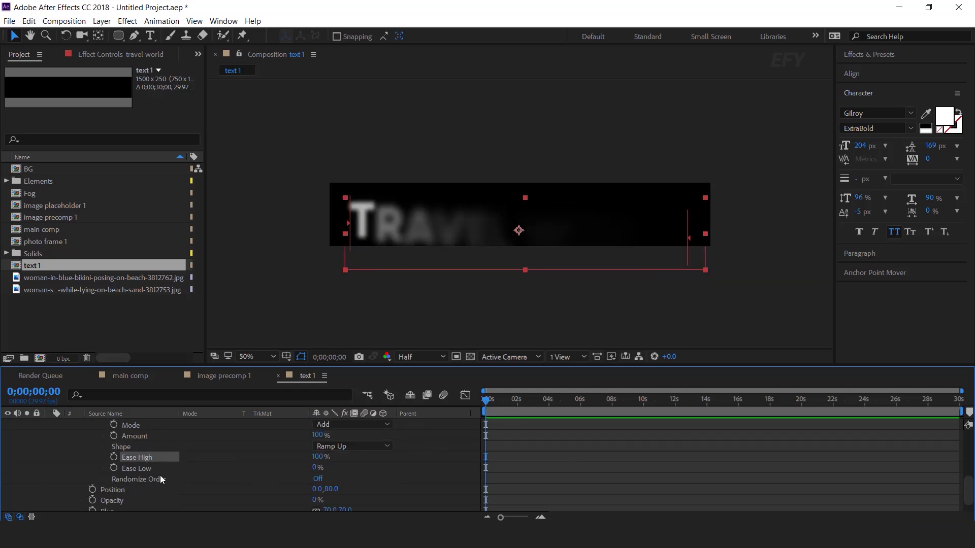
pyautogui.click(317, 479)
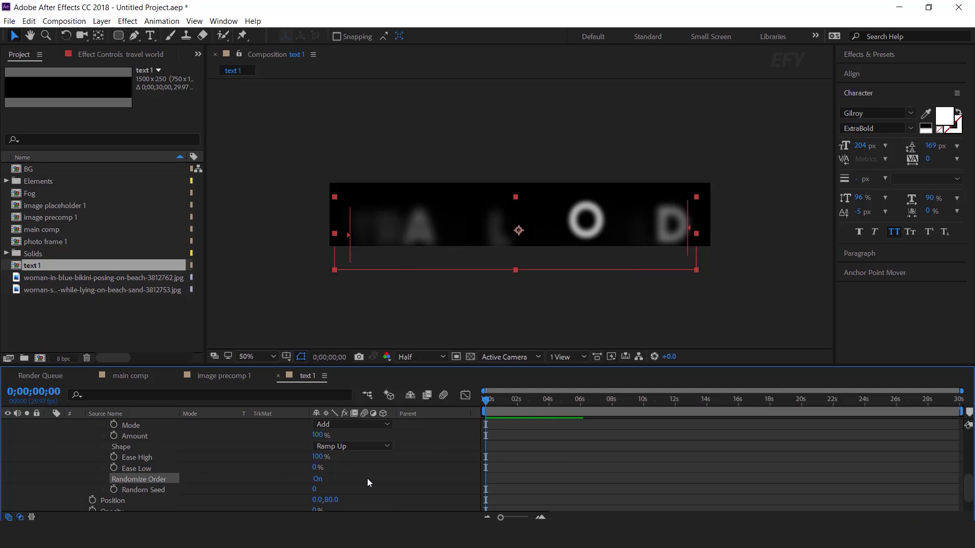
pyautogui.scroll(6, 367, 478)
pyautogui.click(93, 457)
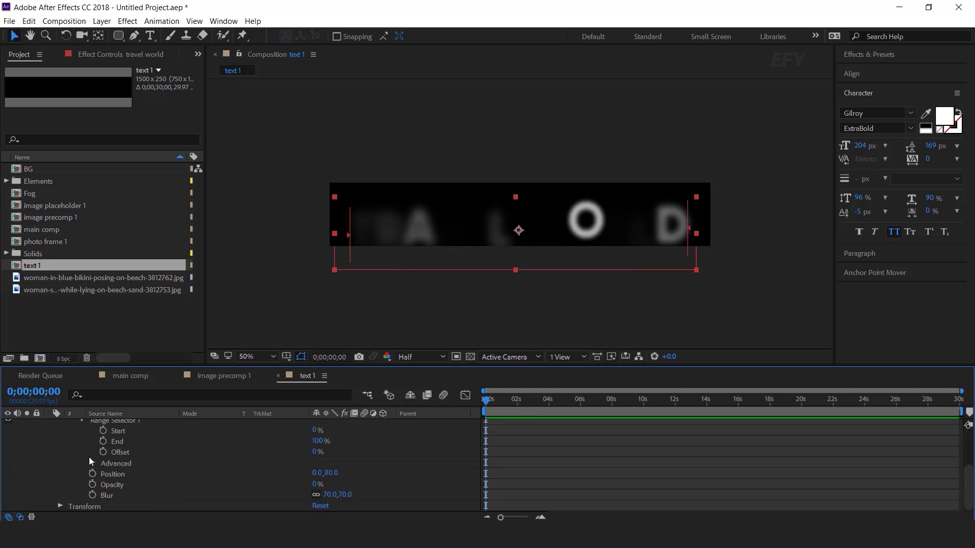
# Keyframe the range selector's Offset from -100% at 0;00;00;00 to 100% at 0;00;01;28.
pyautogui.click(129, 453)
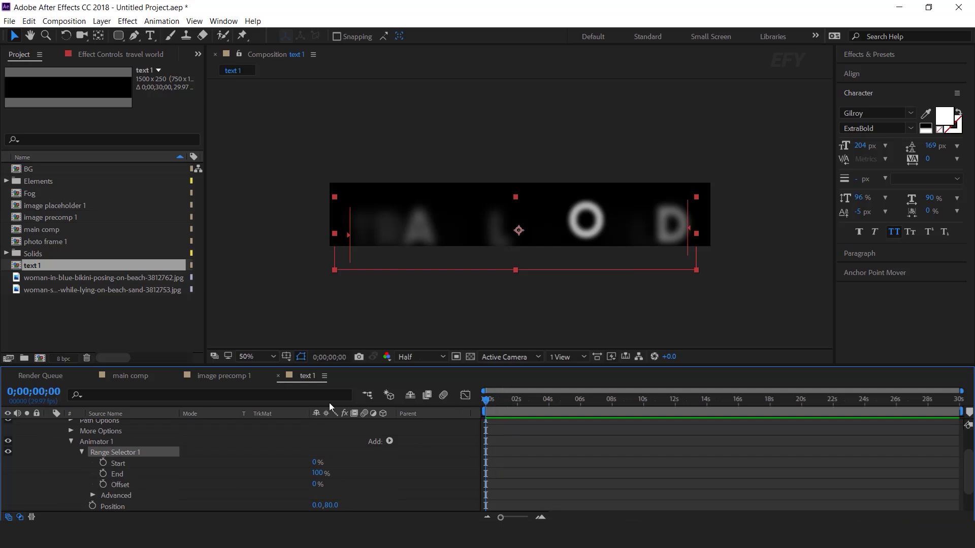
pyautogui.click(102, 485)
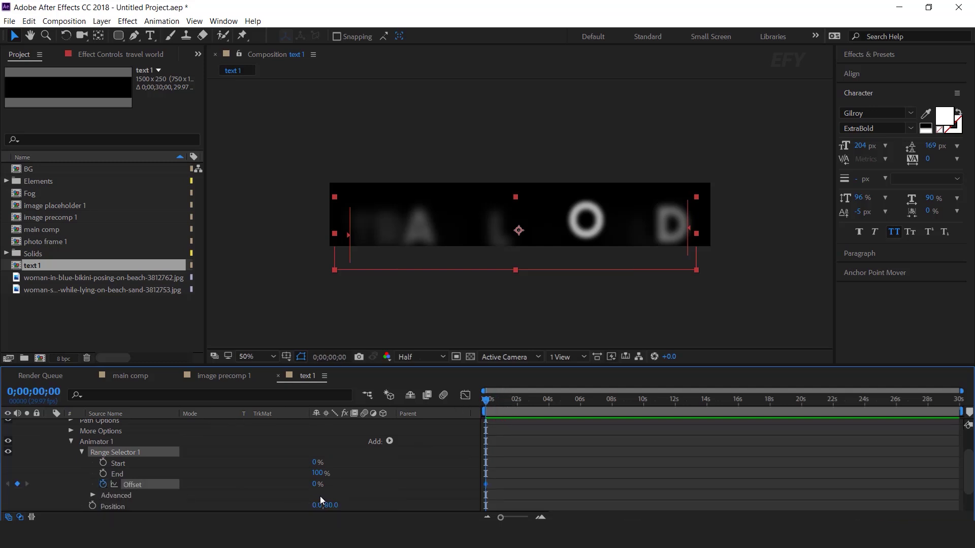
pyautogui.moveTo(315, 488); pyautogui.dragTo(37, 483)
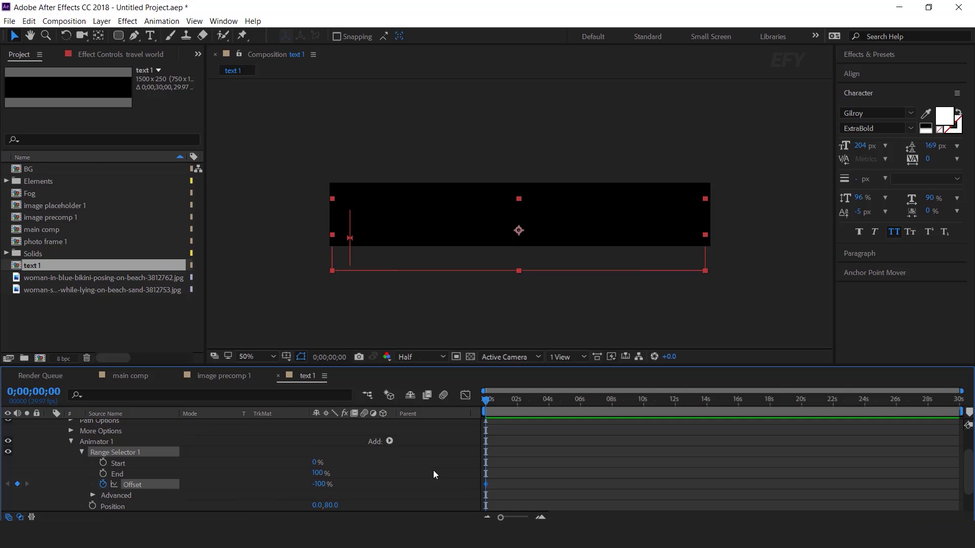
pyautogui.moveTo(492, 404); pyautogui.dragTo(516, 404)
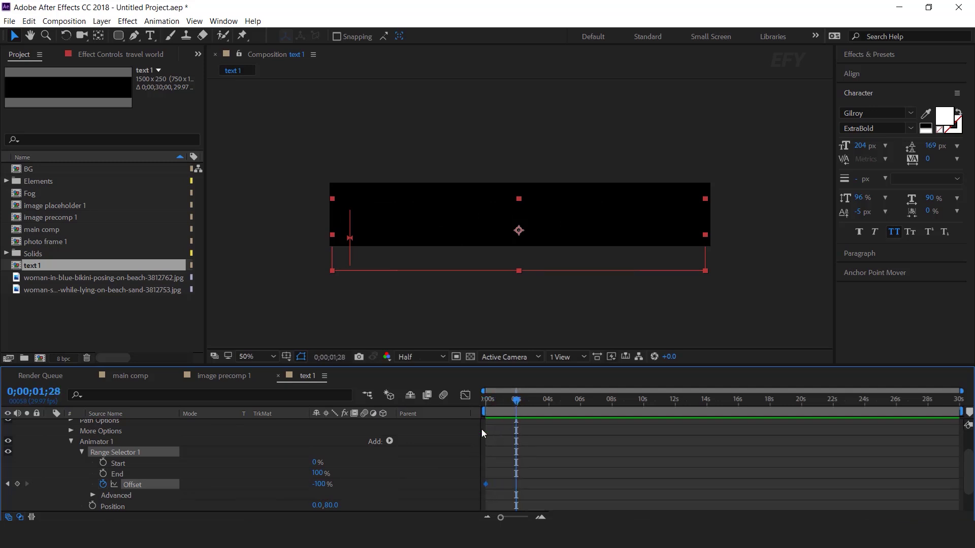
pyautogui.moveTo(315, 484); pyautogui.dragTo(449, 497)
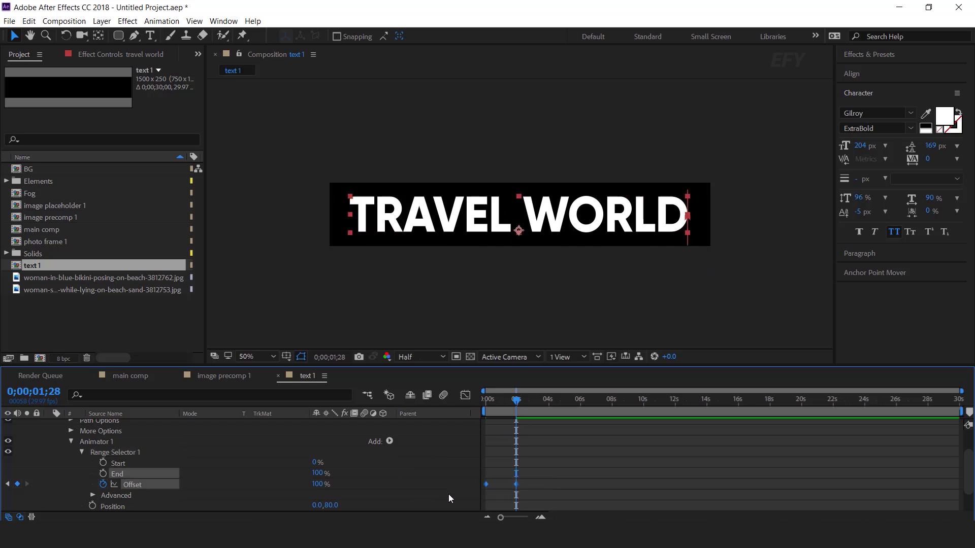
# Apply Easy Ease to both Offset keyframes and show their speed curve in the Graph Editor.
pyautogui.rightClick(519, 485)
pyautogui.moveTo(589, 534)
pyautogui.click(710, 403)
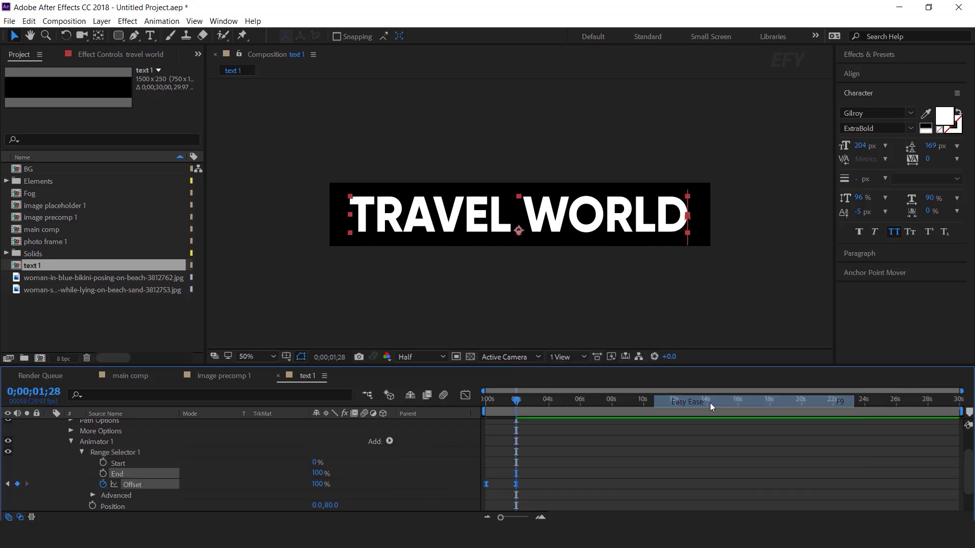
pyautogui.hotkey('shift', 'F3')
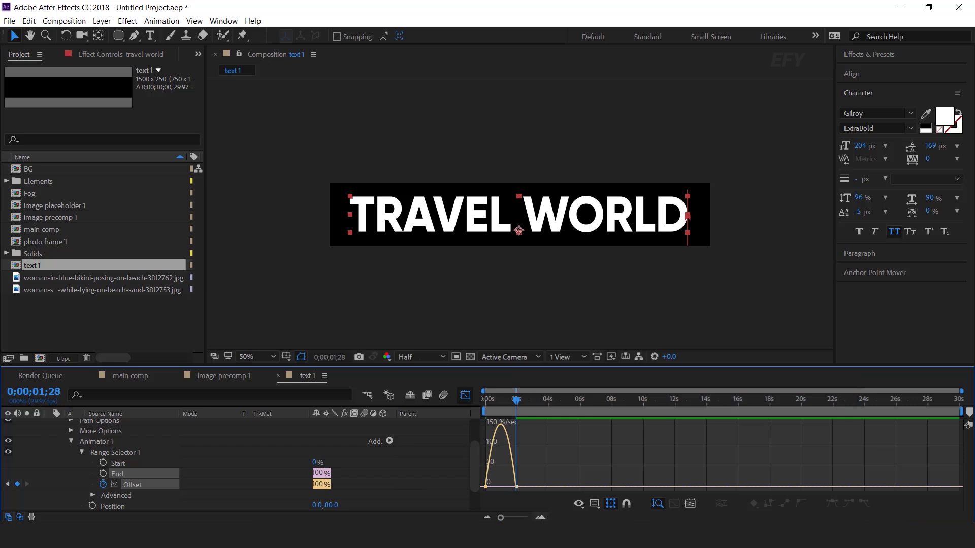
# Adjust the easing handles on the Offset keyframes' speed curve and close the Graph Editor.
pyautogui.click(540, 518)
pyautogui.click(540, 518)
pyautogui.click(540, 518)
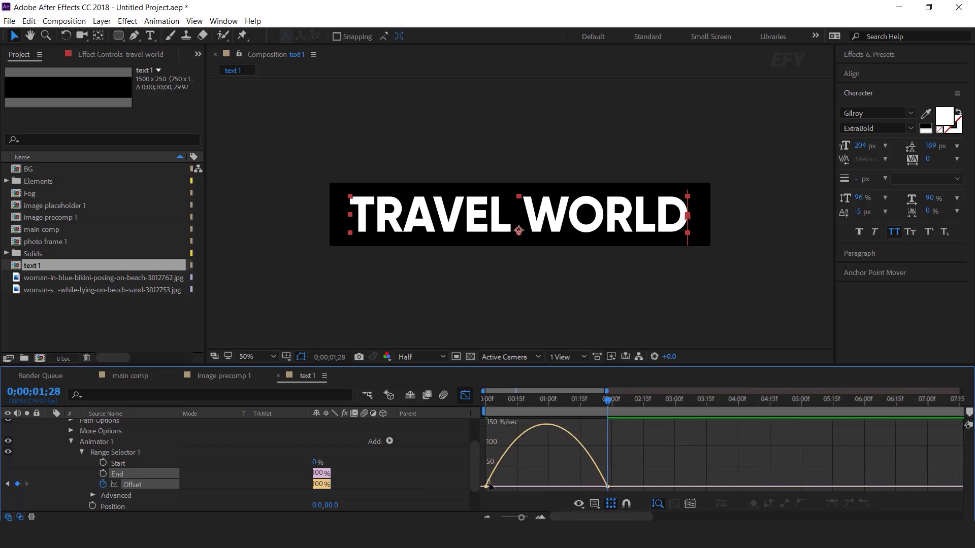
pyautogui.moveTo(526, 484); pyautogui.dragTo(514, 487)
pyautogui.moveTo(584, 486); pyautogui.dragTo(560, 487)
pyautogui.click(465, 395)
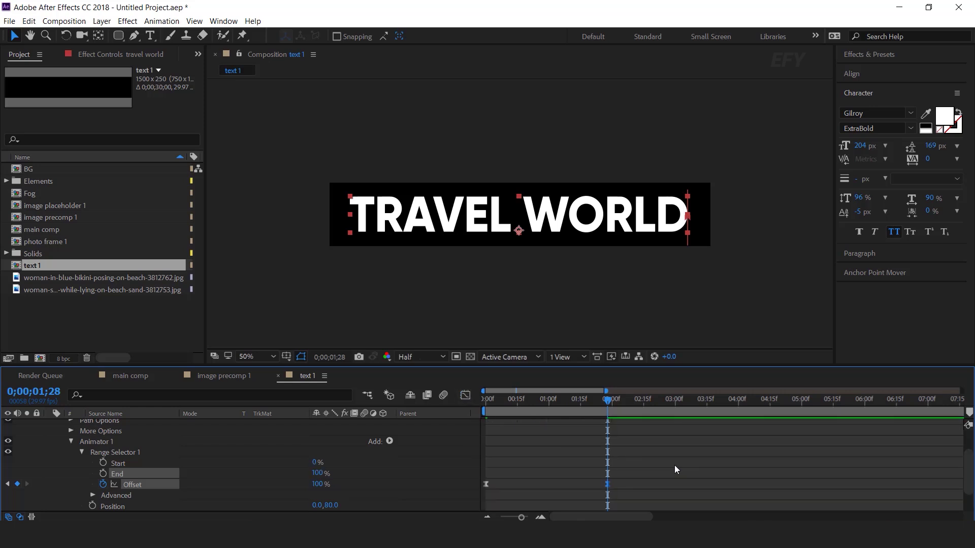
# Preview the TRAVEL WORLD text animation from the start of the text 1 composition.
pyautogui.press('-')
pyautogui.moveTo(526, 406); pyautogui.dragTo(398, 437)
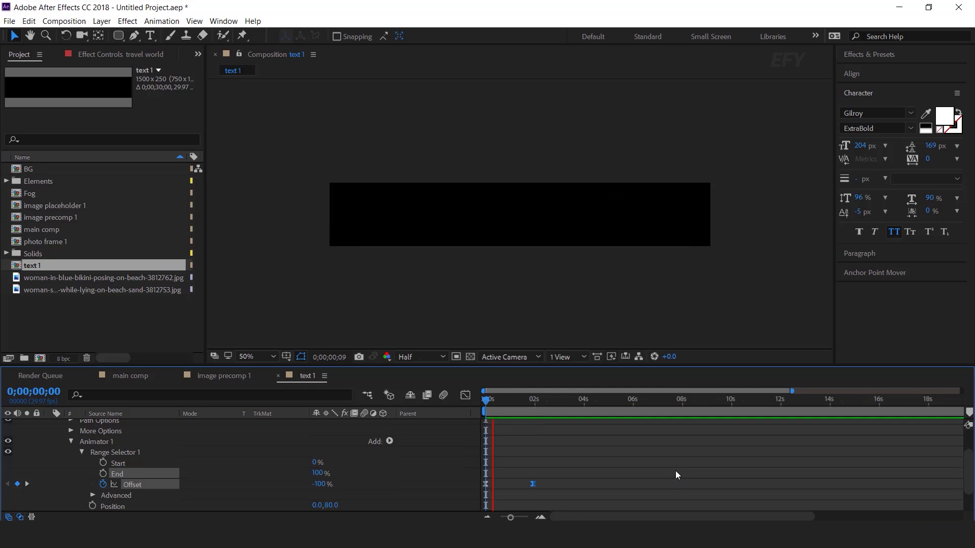
pyautogui.click(529, 403)
# Close the text 1 composition and add it as the topmost layer of main comp.
pyautogui.click(278, 376)
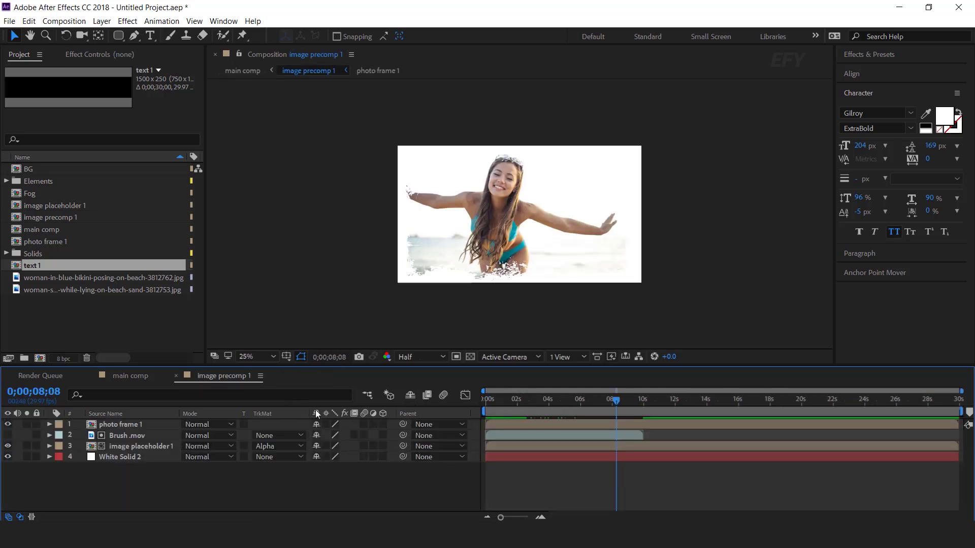
pyautogui.click(138, 376)
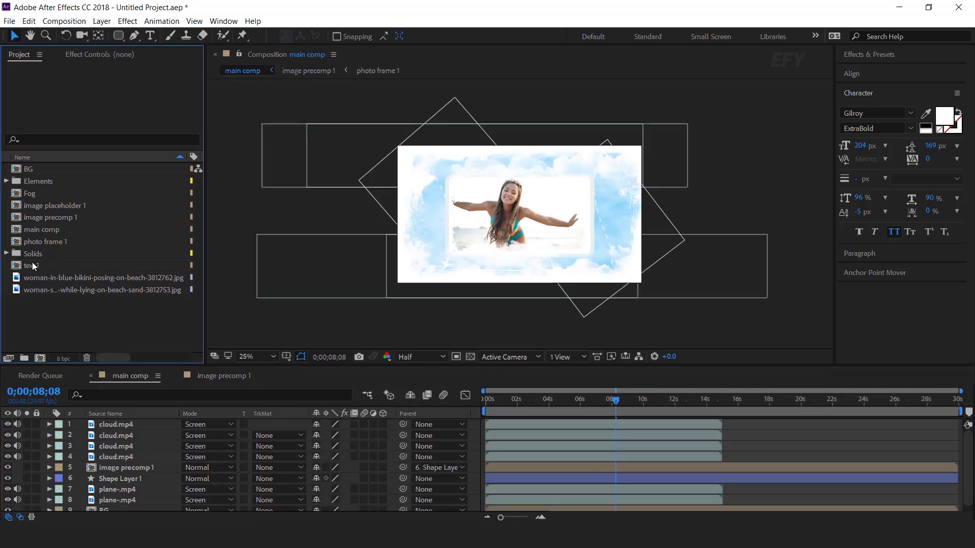
pyautogui.moveTo(17, 267); pyautogui.dragTo(120, 419)
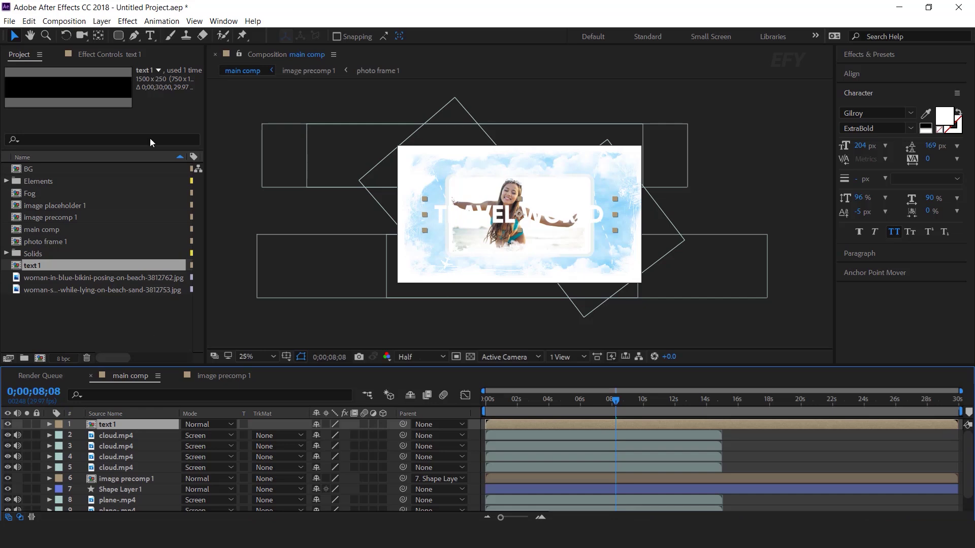
# Apply a Drop Shadow layer style to the text 1 layer and expand its settings.
pyautogui.click(101, 20)
pyautogui.moveTo(124, 301)
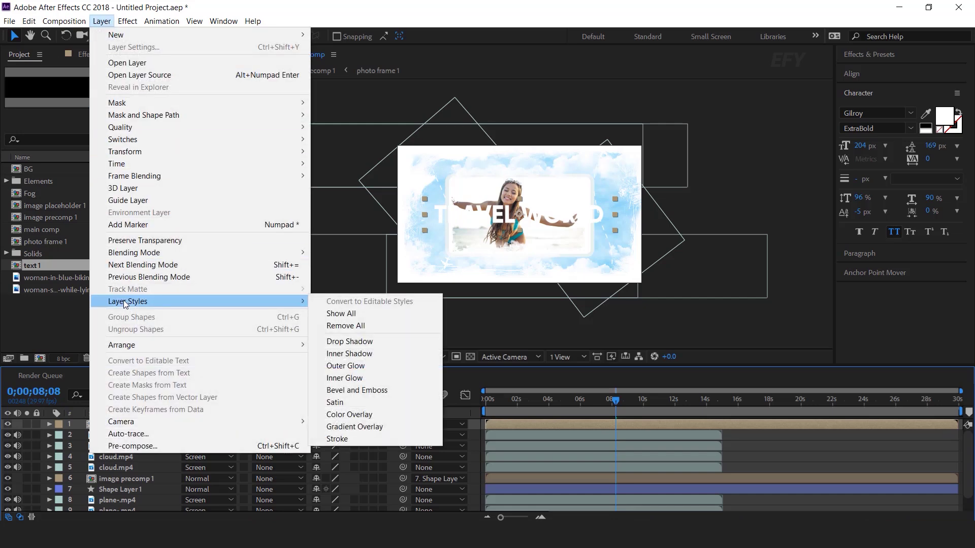
pyautogui.click(363, 342)
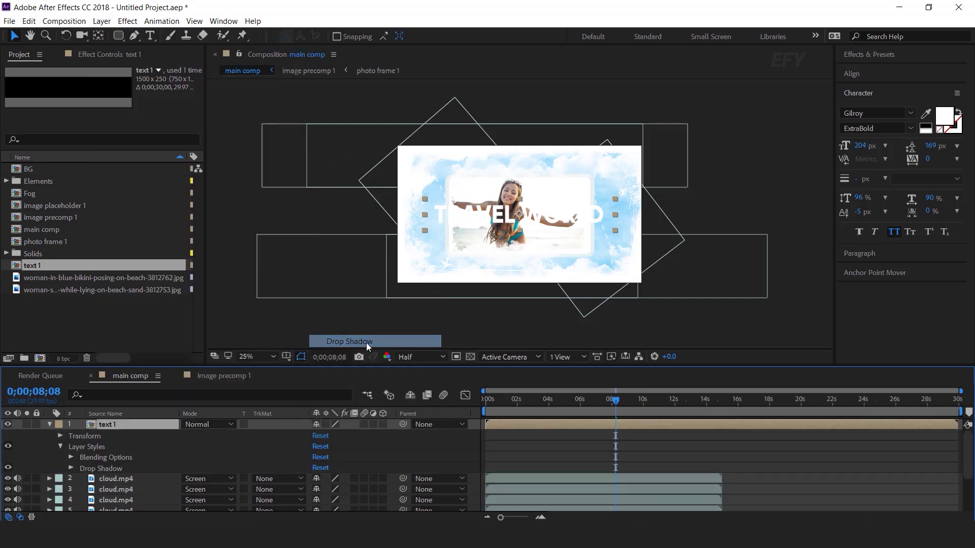
pyautogui.click(71, 468)
# Set the drop shadow's color to light blue 5BC7FC, sampled from the composition, and collapse the text 1 layer.
pyautogui.click(320, 448)
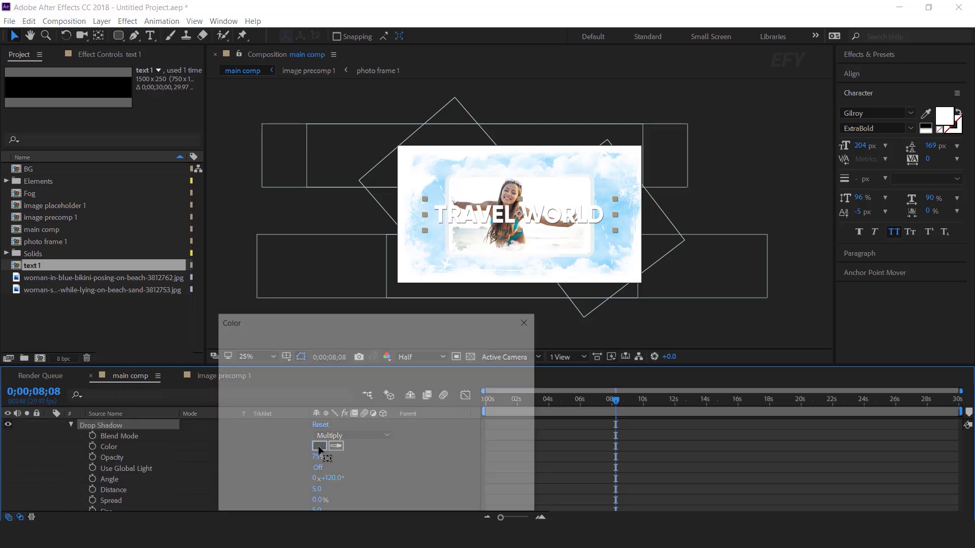
pyautogui.click(482, 406)
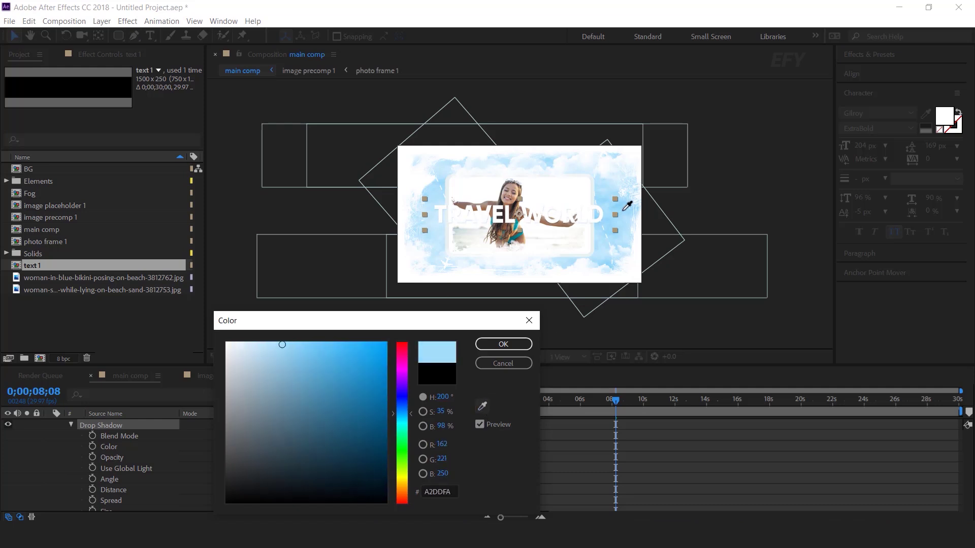
pyautogui.click(620, 264)
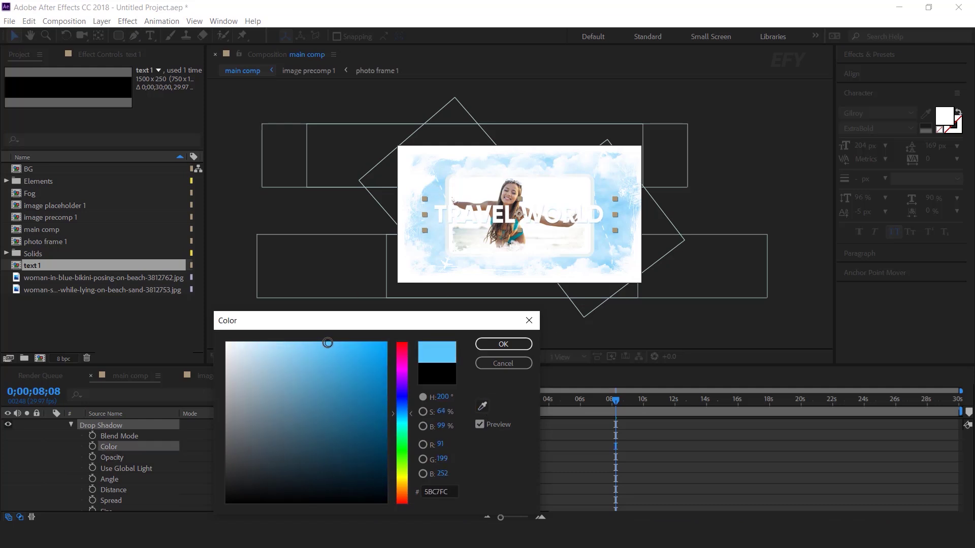
pyautogui.click(519, 344)
pyautogui.scroll(2, 56, 447)
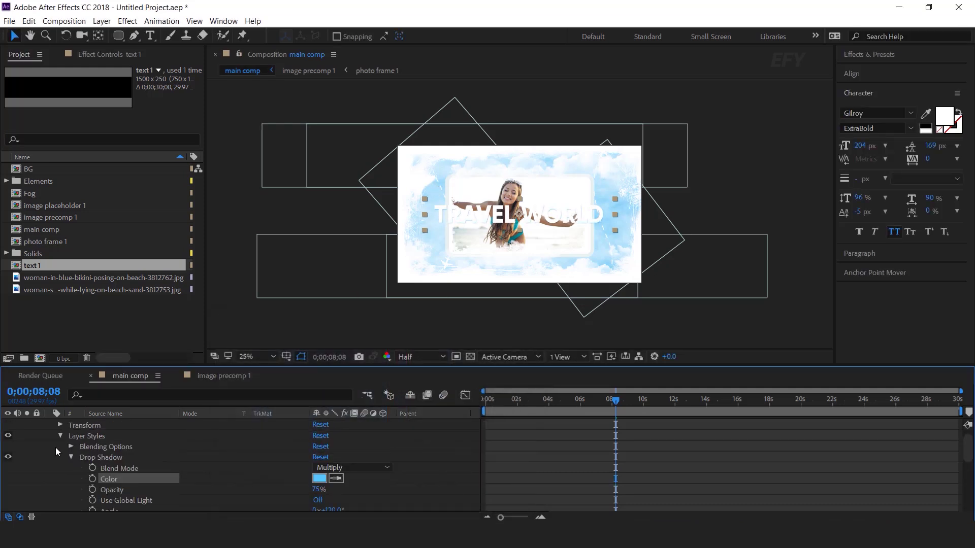
pyautogui.click(71, 456)
pyautogui.scroll(1, 54, 449)
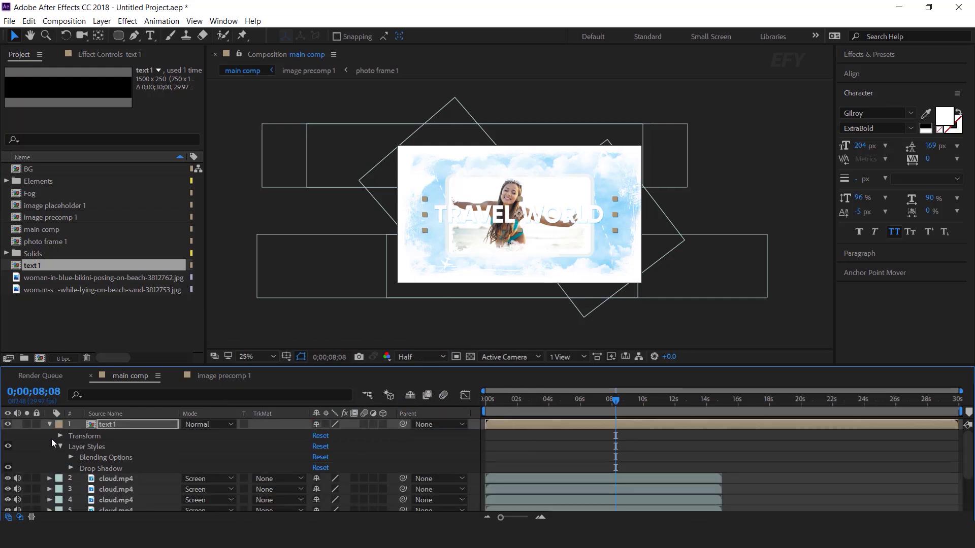
pyautogui.click(49, 424)
# Move the TRAVEL WORLD text down to just below the photo frame, centred in the composition.
pyautogui.moveTo(550, 221); pyautogui.dragTo(556, 259)
pyautogui.press('.')
pyautogui.press('.')
pyautogui.moveTo(700, 310); pyautogui.dragTo(640, 311)
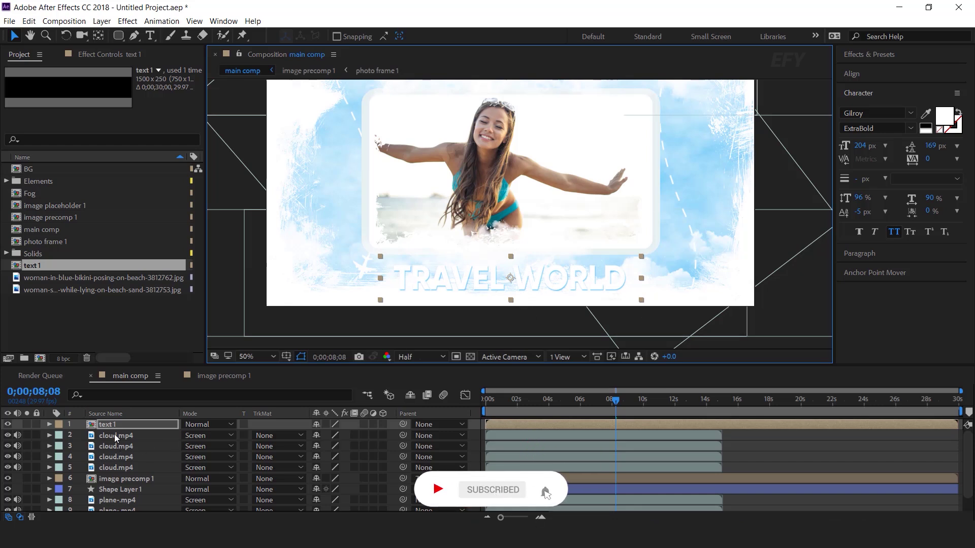
# Make all layers in main comp 3D, from text 1 down to BG.
pyautogui.scroll(-2, 136, 477)
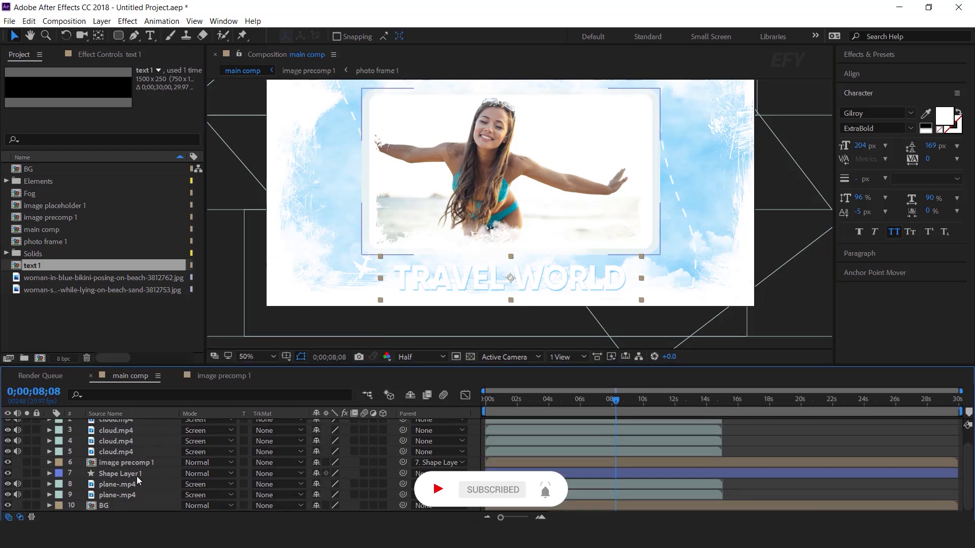
pyautogui.keyDown('shift'); pyautogui.click(116, 502); pyautogui.keyUp('shift')
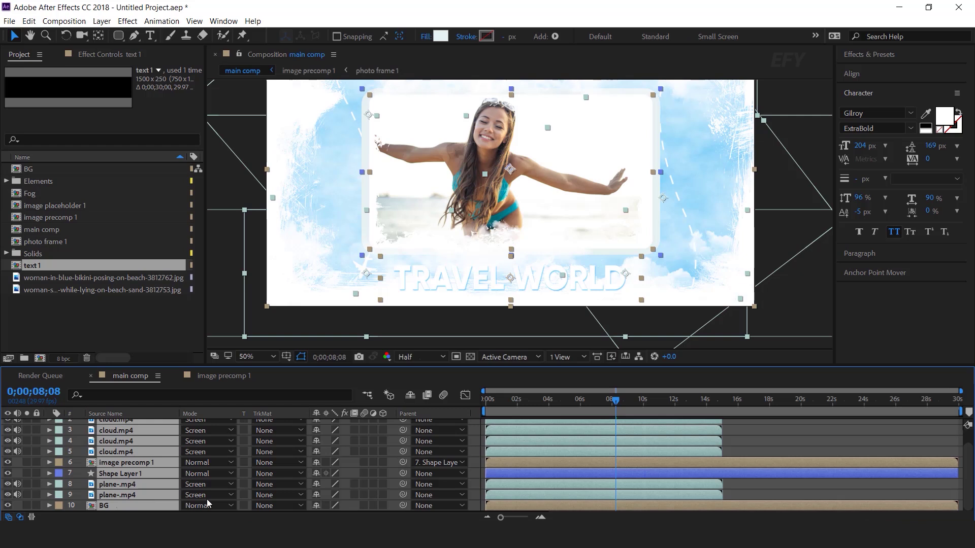
pyautogui.click(384, 474)
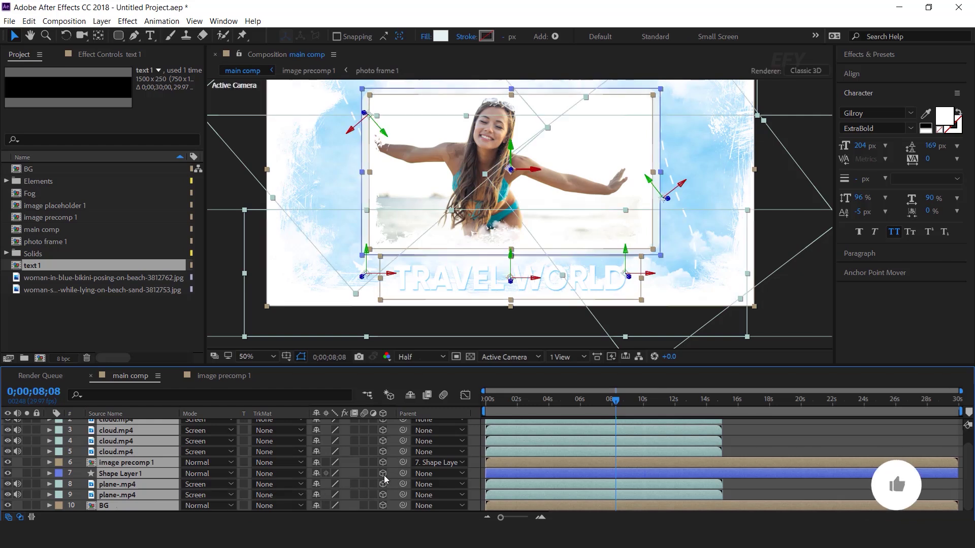
pyautogui.click(805, 435)
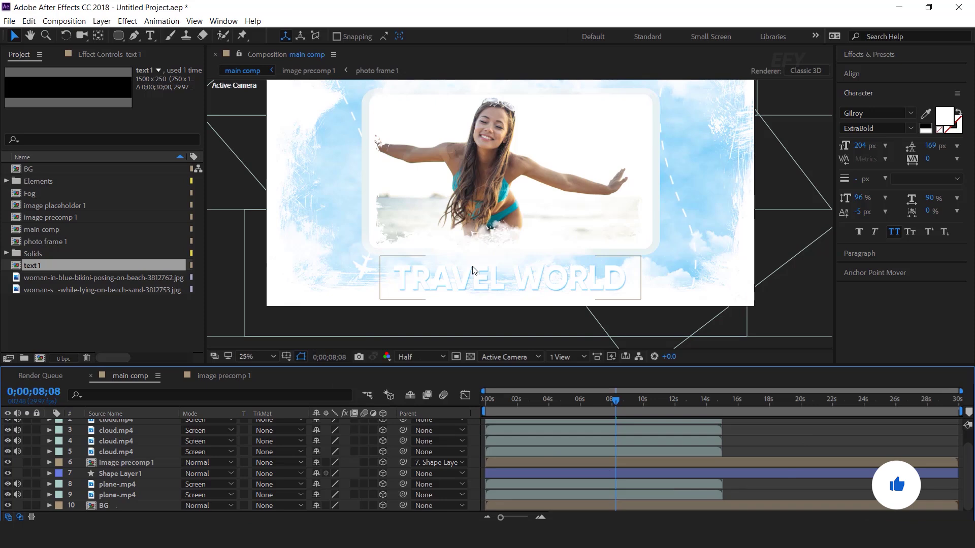
# Add a two-node camera with the 35mm preset to main comp.
pyautogui.press(',')
pyautogui.rightClick(322, 297)
pyautogui.moveTo(325, 303)
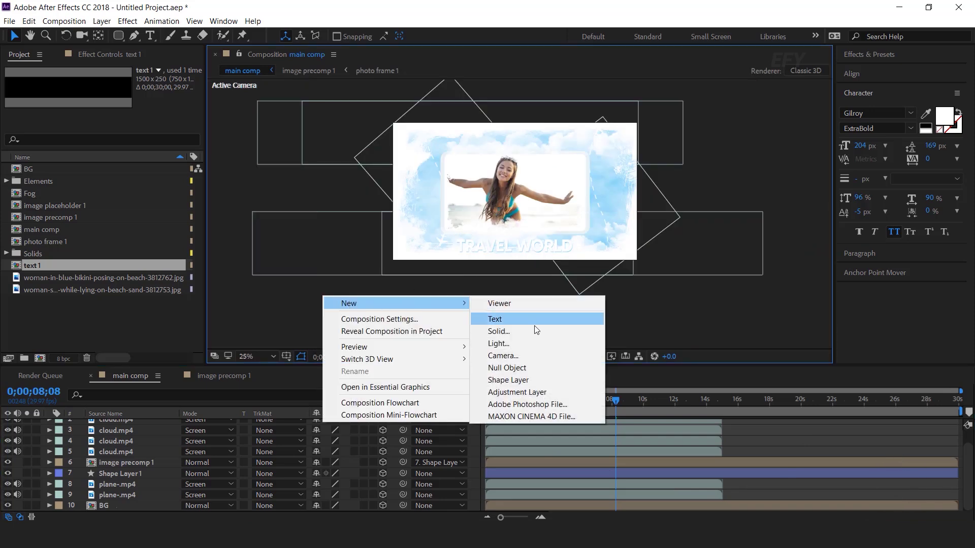
pyautogui.click(517, 356)
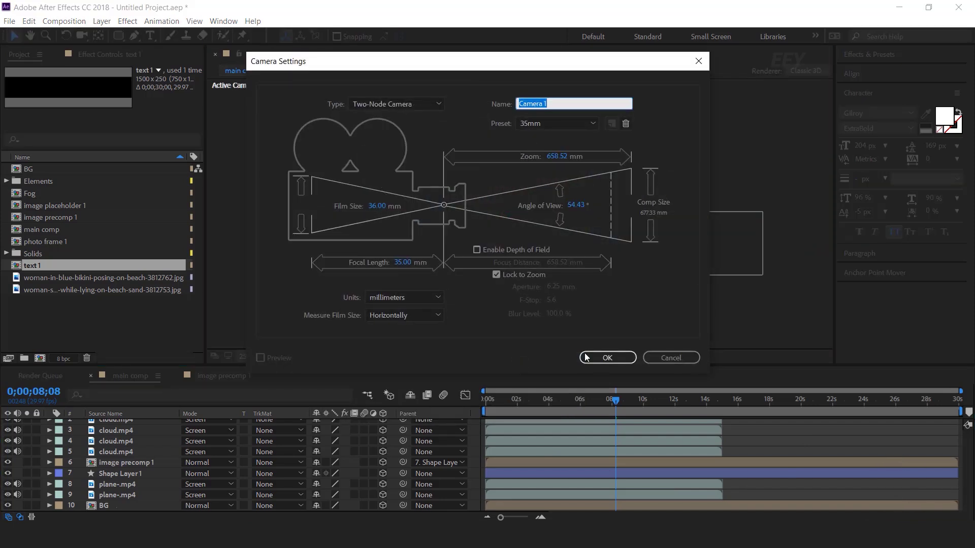
pyautogui.click(608, 358)
# Create a 3D null object with a centred anchor point and parent Camera 1 to it.
pyautogui.rightClick(297, 318)
pyautogui.moveTo(387, 320)
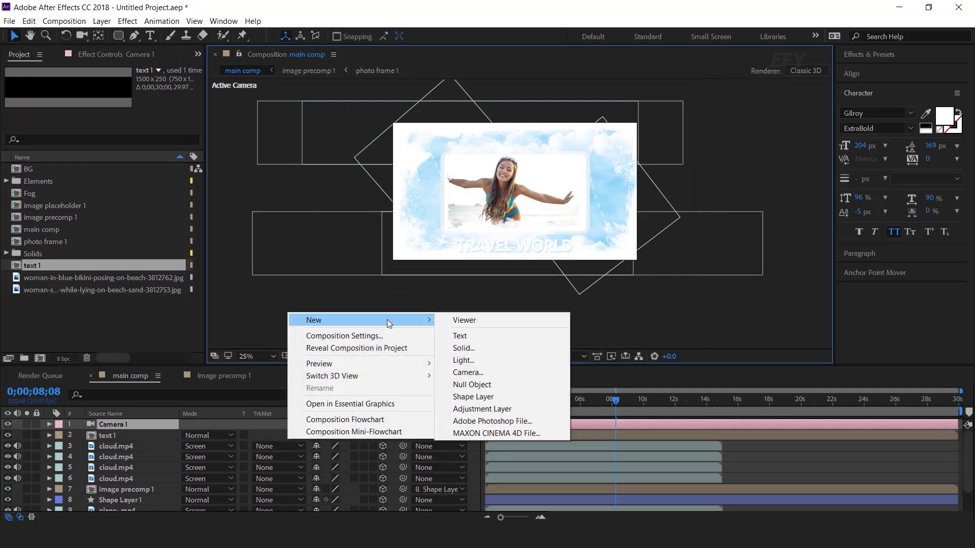
pyautogui.click(474, 385)
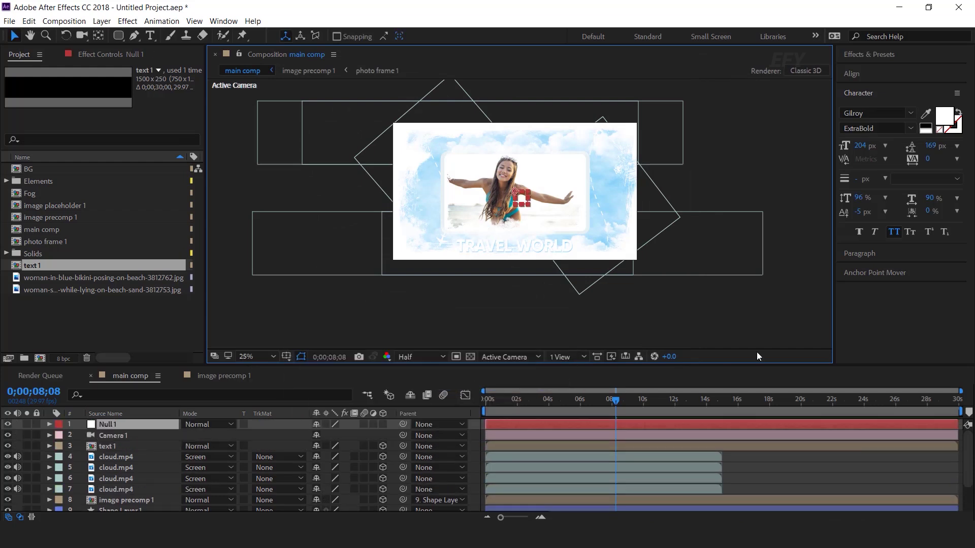
pyautogui.click(873, 272)
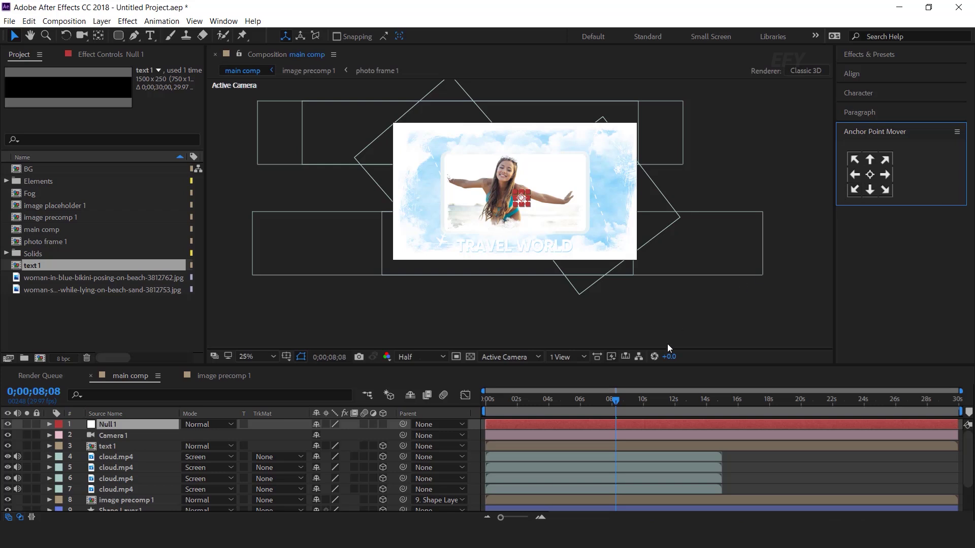
pyautogui.click(179, 425)
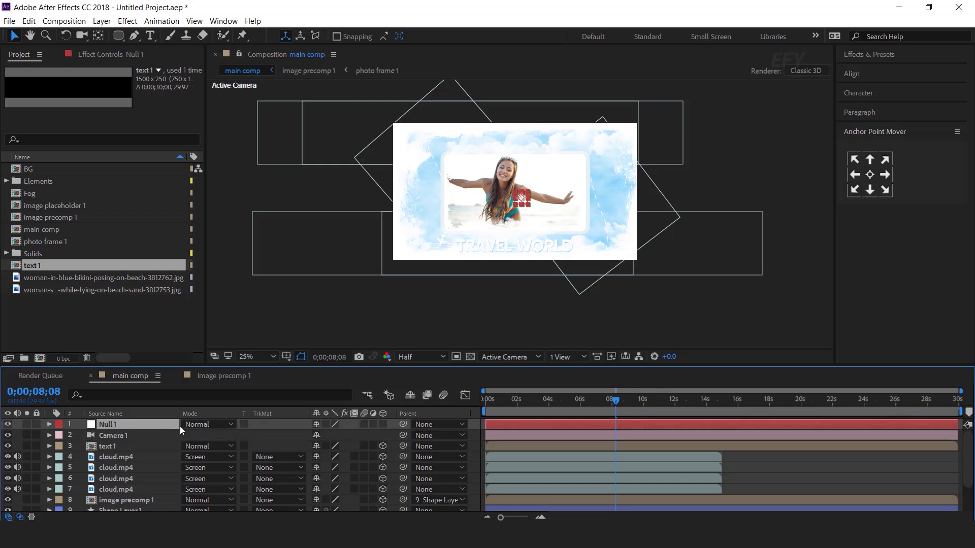
pyautogui.moveTo(404, 437); pyautogui.dragTo(96, 424)
# Set the viewer to 2 Views - Horizontal, with the Top view showing all layers and the camera.
pyautogui.click(565, 360)
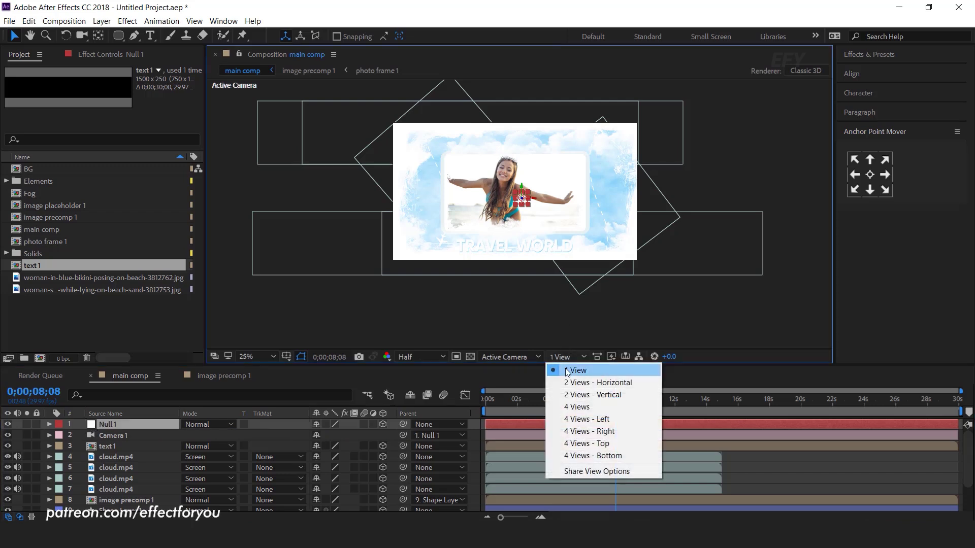
pyautogui.click(630, 386)
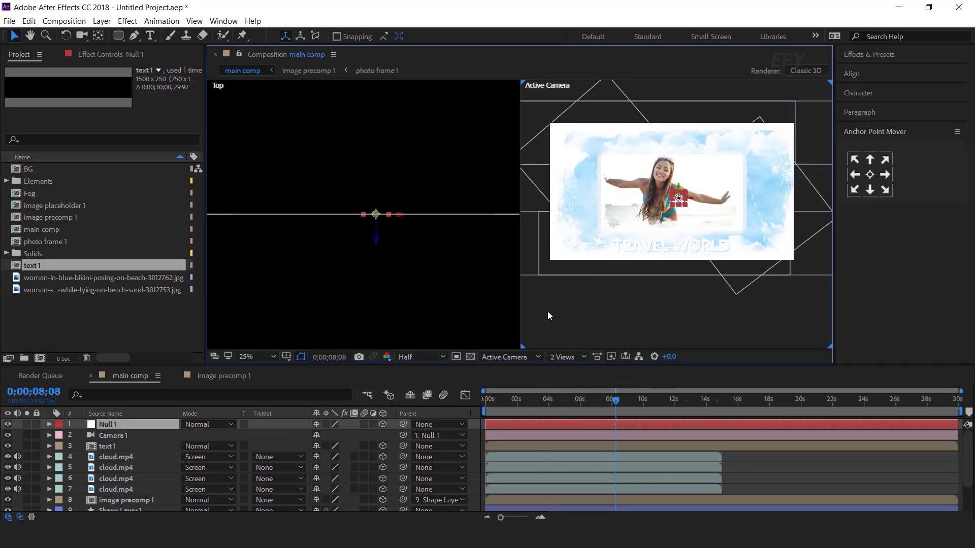
pyautogui.scroll(-1, 131, 504)
pyautogui.scroll(-1, 131, 504)
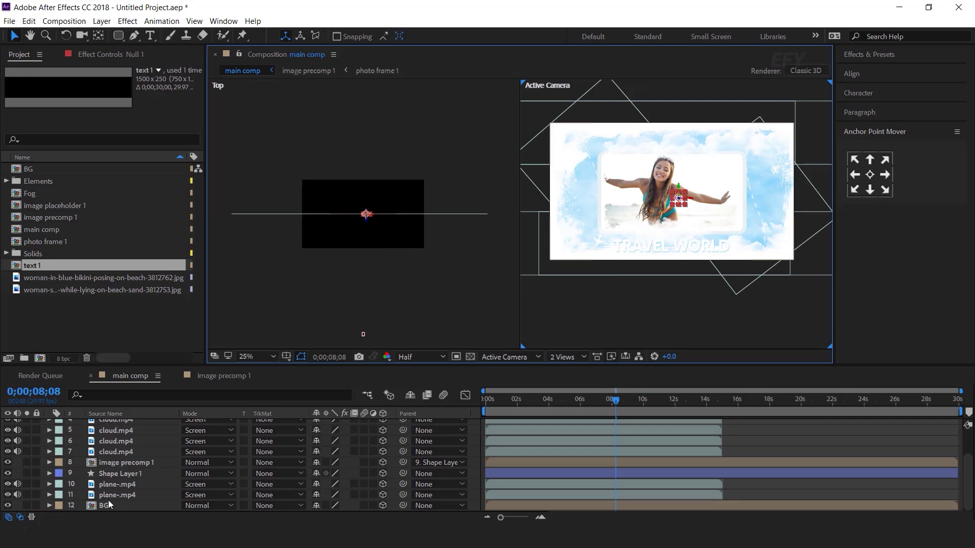
# Push the BG layer far back in depth and scale it up to fill the camera frame.
pyautogui.click(114, 505)
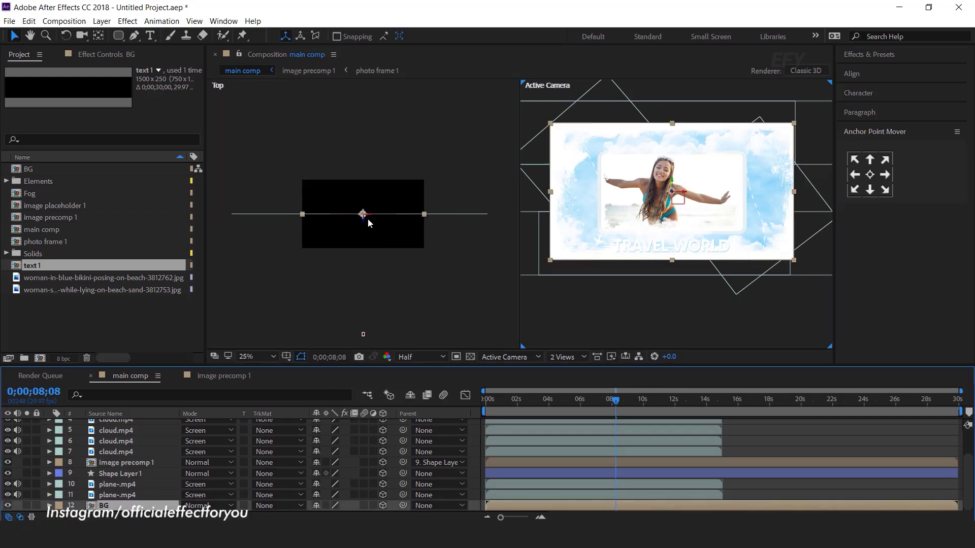
pyautogui.moveTo(364, 223); pyautogui.dragTo(373, 109)
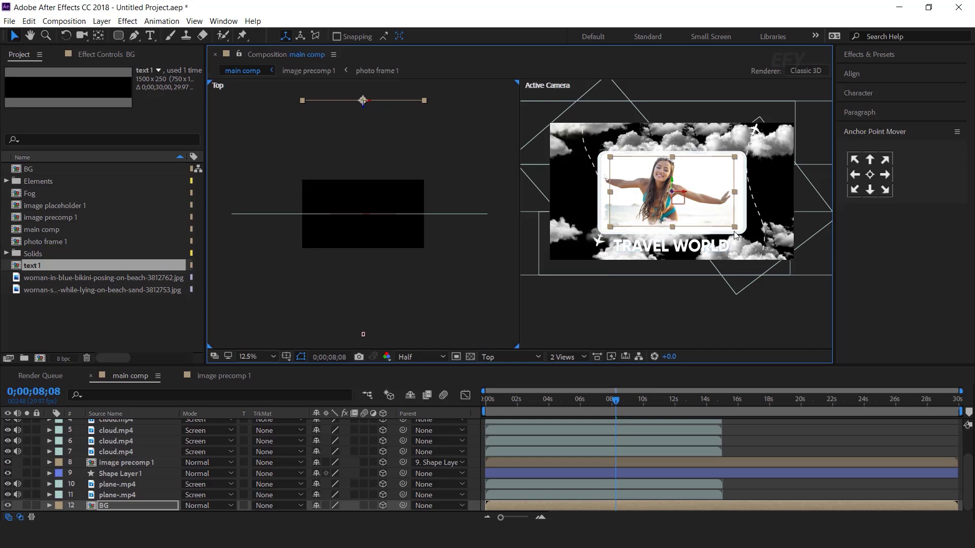
pyautogui.moveTo(735, 227); pyautogui.dragTo(798, 277)
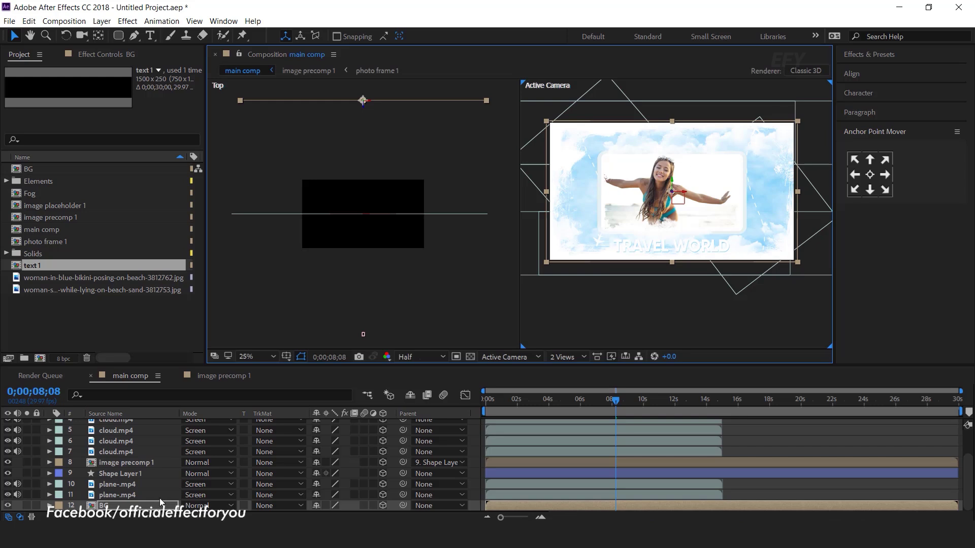
# Push both plane-.mp4 layers back in depth to between the BG layer and the photo.
pyautogui.click(127, 495)
pyautogui.keyDown('shift'); pyautogui.click(126, 484); pyautogui.keyUp('shift')
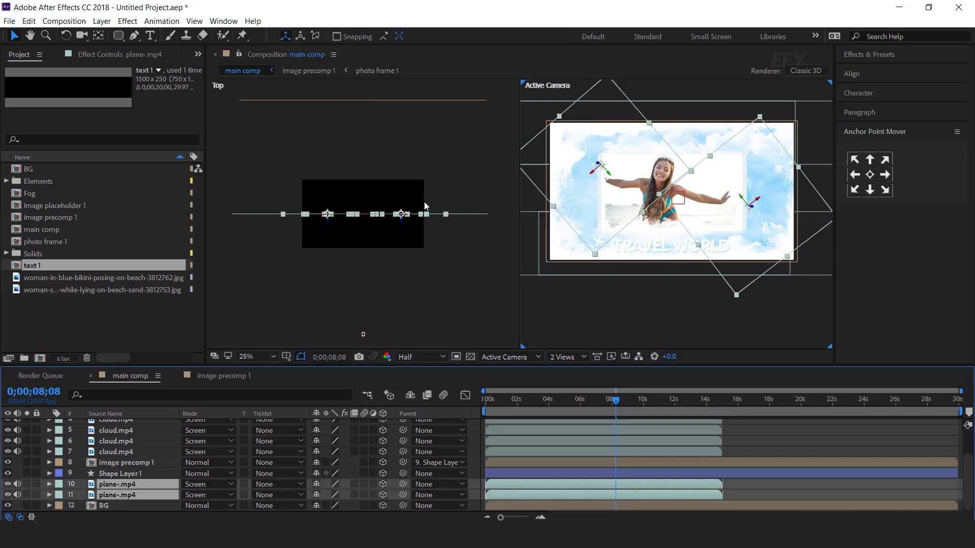
pyautogui.moveTo(402, 223); pyautogui.dragTo(415, 152)
pyautogui.click(747, 303)
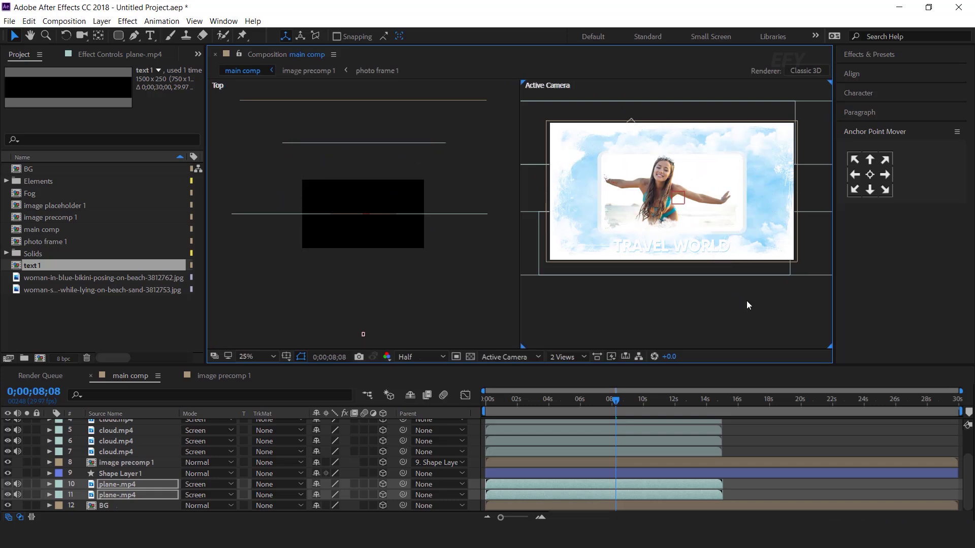
# Move the two plane-.mp4 layers outward, one to each side of the photo frame.
pyautogui.click(121, 485)
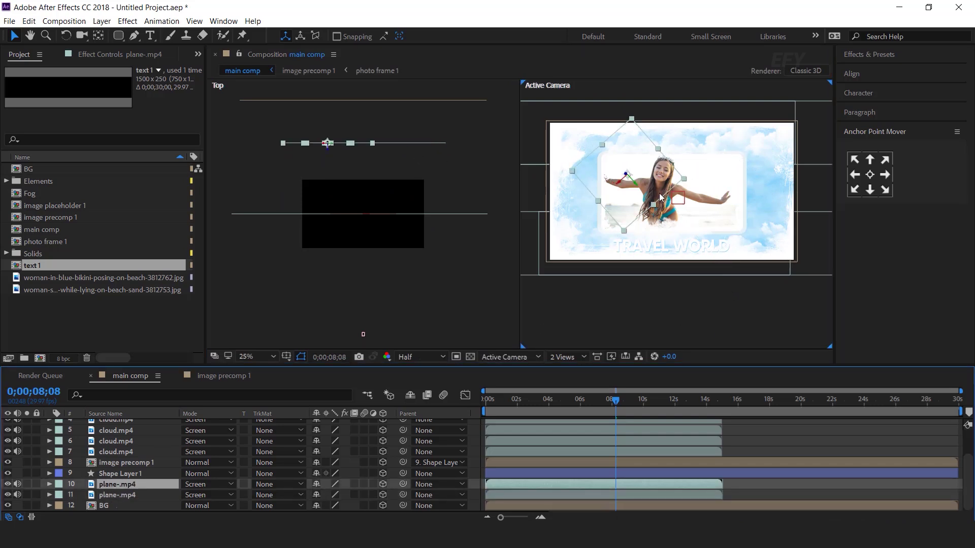
pyautogui.moveTo(634, 195); pyautogui.dragTo(588, 221)
pyautogui.click(795, 201)
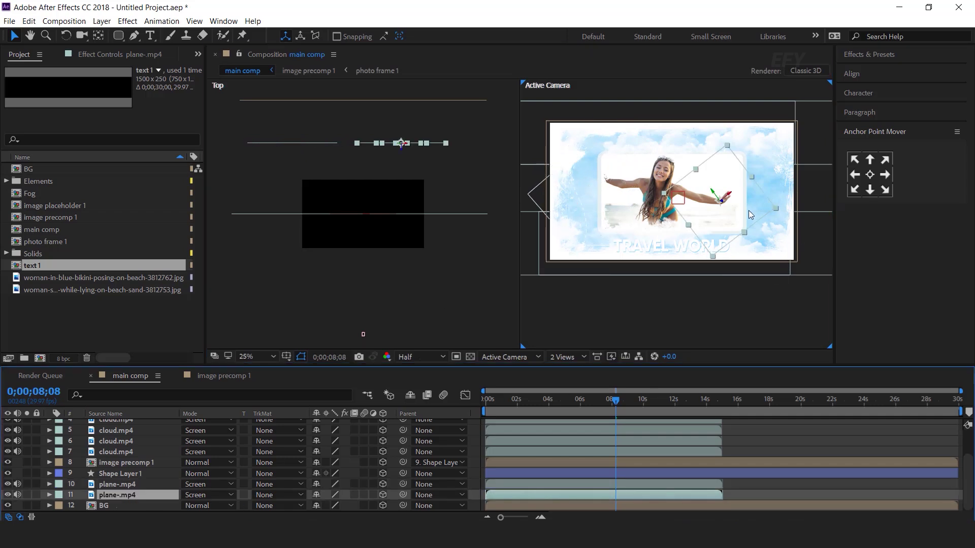
pyautogui.moveTo(794, 202); pyautogui.dragTo(797, 208)
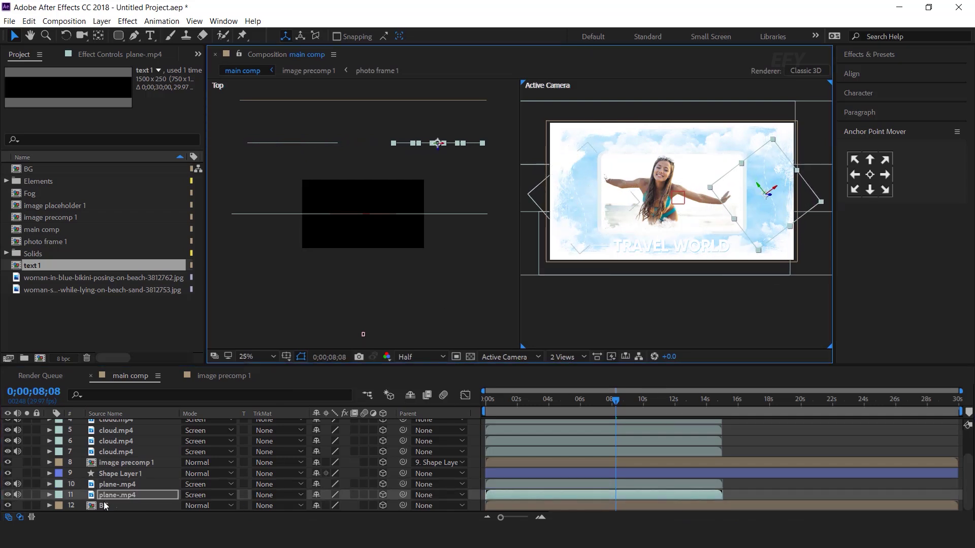
# Push Shape Layer 1 back in depth to between the planes and the title, and scale image precomp 1 to 70%.
pyautogui.click(120, 473)
pyautogui.moveTo(362, 223); pyautogui.dragTo(367, 189)
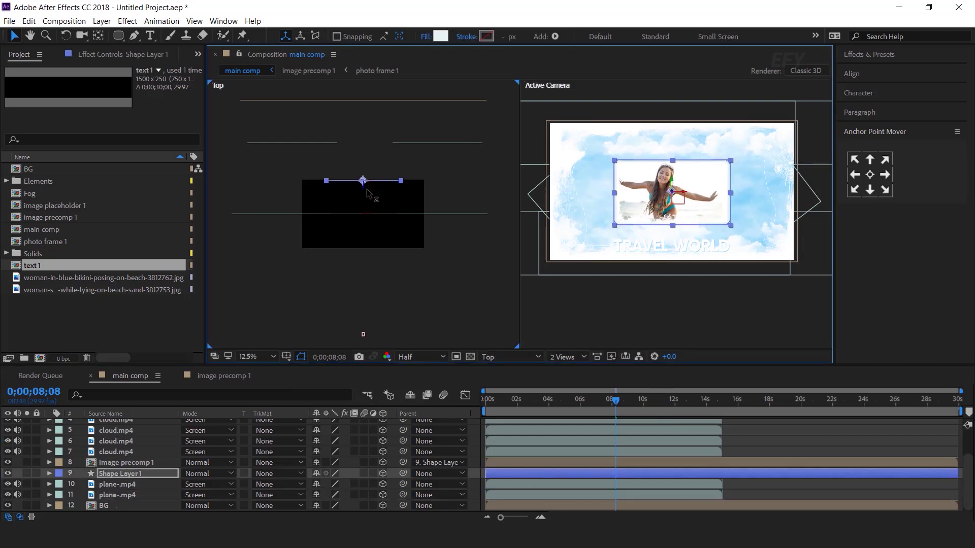
pyautogui.click(148, 464)
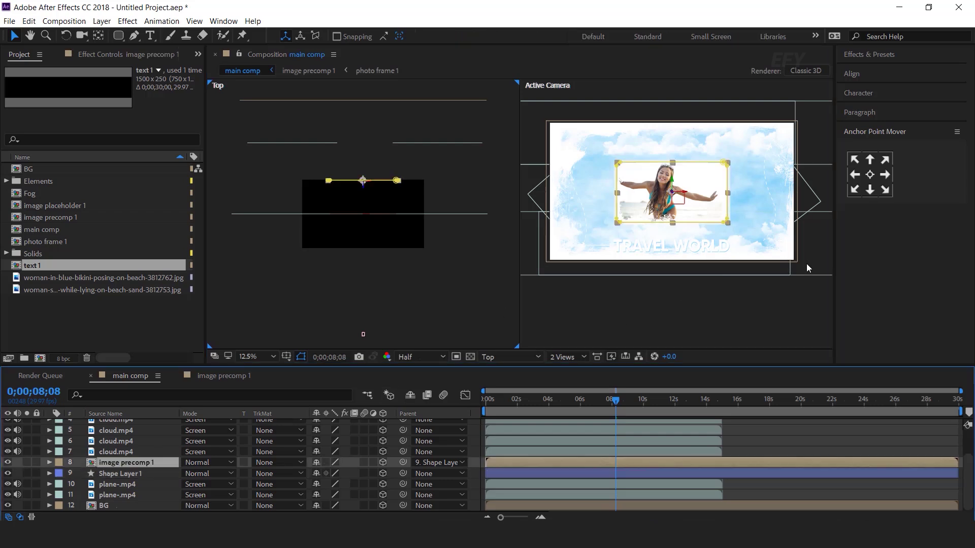
pyautogui.press('s')
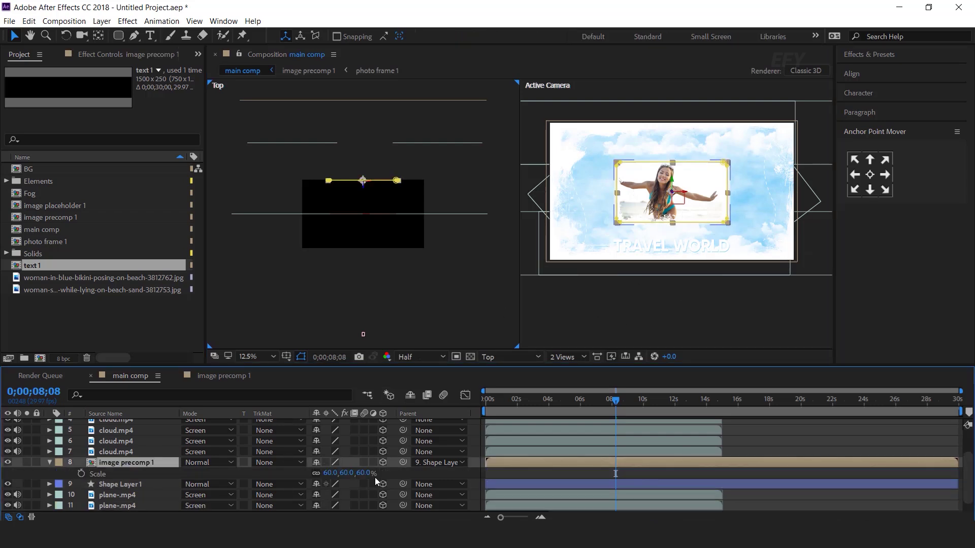
pyautogui.moveTo(364, 473); pyautogui.dragTo(401, 471)
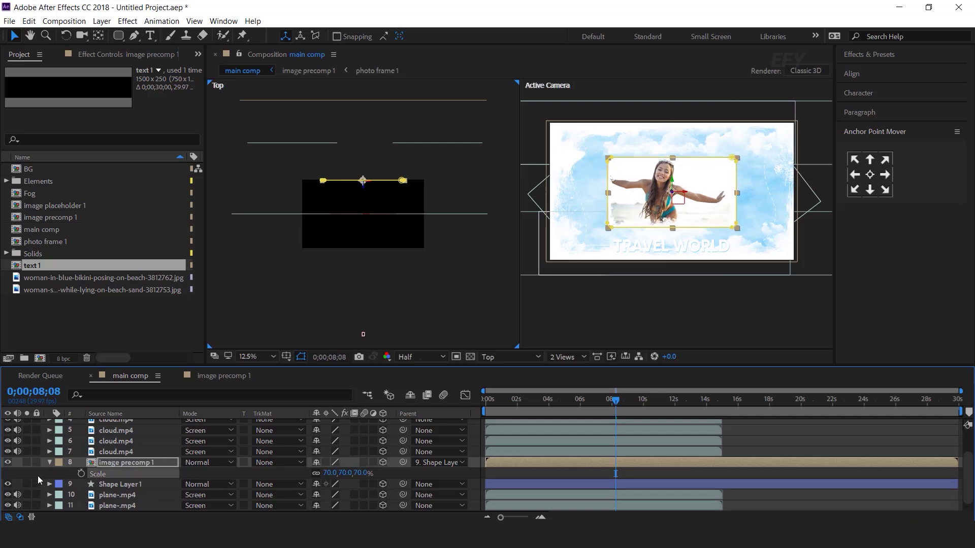
pyautogui.click(49, 462)
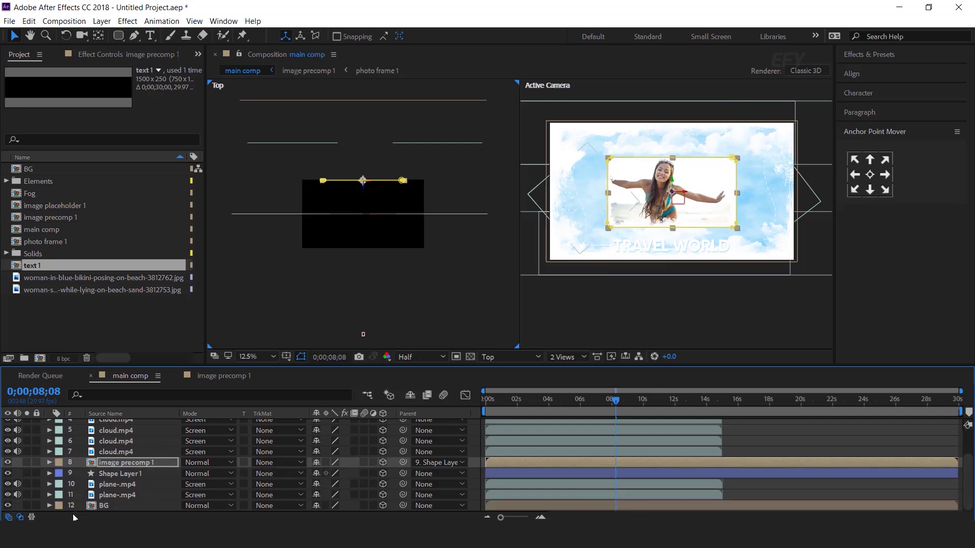
# Bring the two lower cloud.mp4 layers, 6 and 7, forward toward the camera and raise them slightly in the frame.
pyautogui.click(128, 452)
pyautogui.scroll(2, 127, 462)
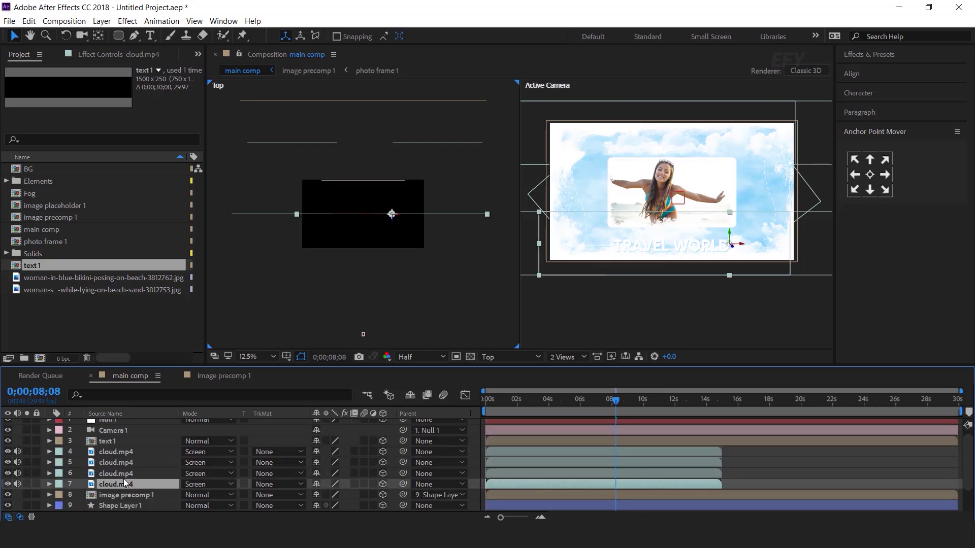
pyautogui.keyDown('shift'); pyautogui.click(120, 475); pyautogui.keyUp('shift')
pyautogui.moveTo(327, 222); pyautogui.dragTo(387, 264)
pyautogui.moveTo(634, 285); pyautogui.dragTo(633, 276)
# Bring the two upper cloud.mp4 layers, 4 and 5, forward toward the camera and lower them along the frame's upper edge.
pyautogui.click(124, 463)
pyautogui.keyDown('shift'); pyautogui.click(126, 452); pyautogui.keyUp('shift')
pyautogui.moveTo(353, 223); pyautogui.dragTo(353, 247)
pyautogui.moveTo(714, 131); pyautogui.dragTo(713, 149)
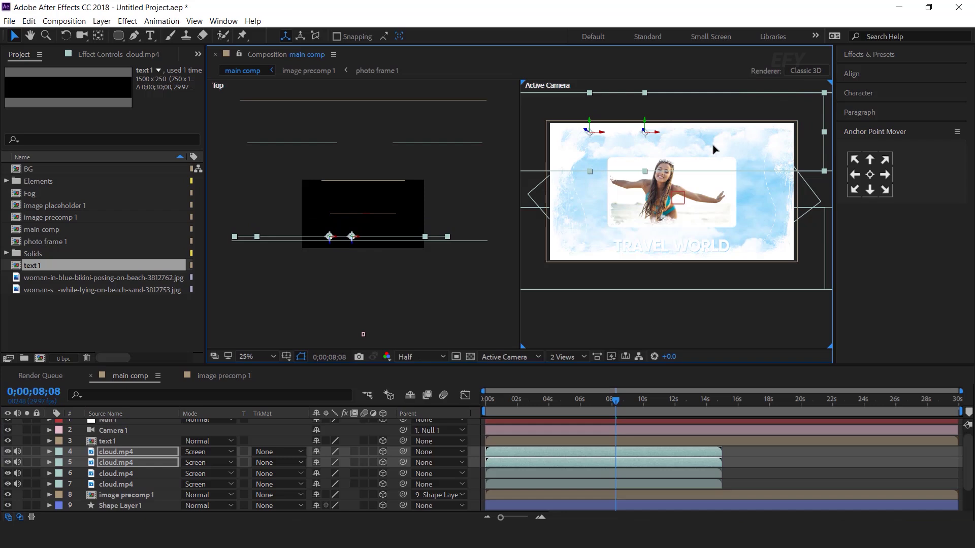
# Push the text 1 layer back in depth to just in front of the photo and move the title slightly lower.
pyautogui.scroll(1, 117, 446)
pyautogui.click(117, 446)
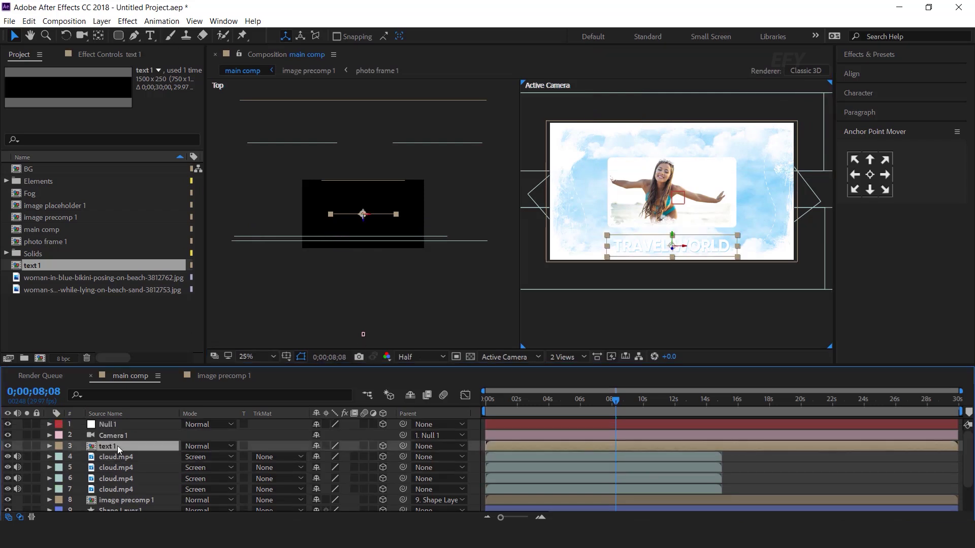
pyautogui.moveTo(364, 223); pyautogui.dragTo(364, 201)
pyautogui.scroll(2, 676, 251)
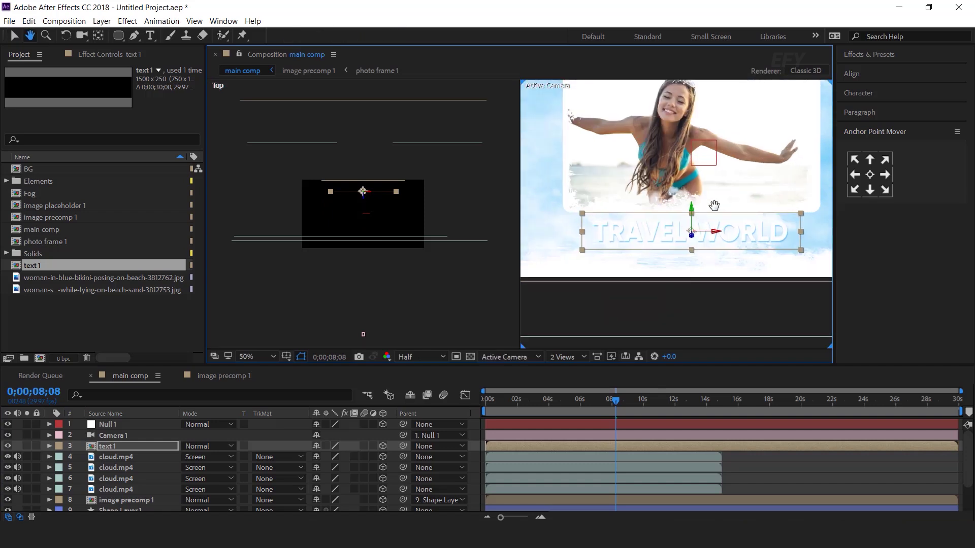
pyautogui.moveTo(757, 215); pyautogui.dragTo(760, 232)
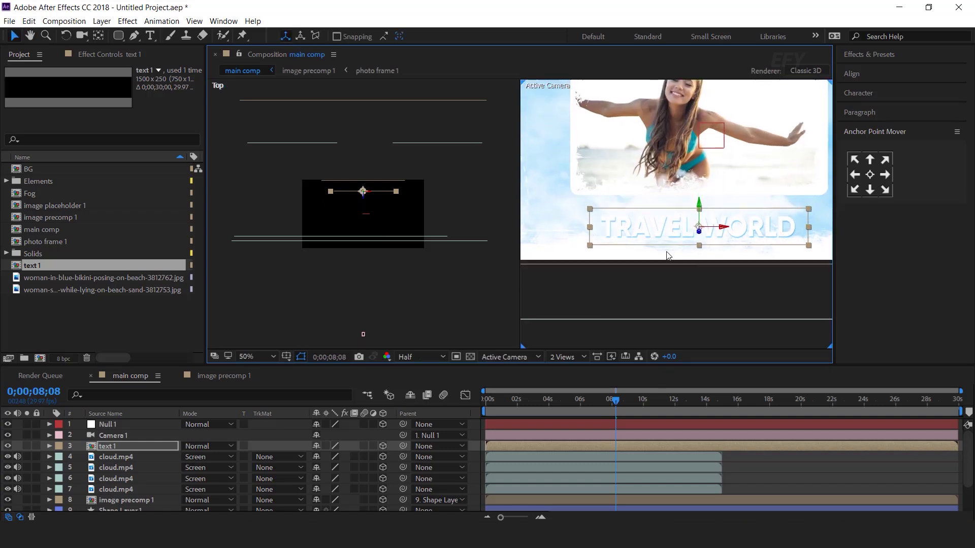
pyautogui.scroll(-2, 669, 255)
pyautogui.click(704, 330)
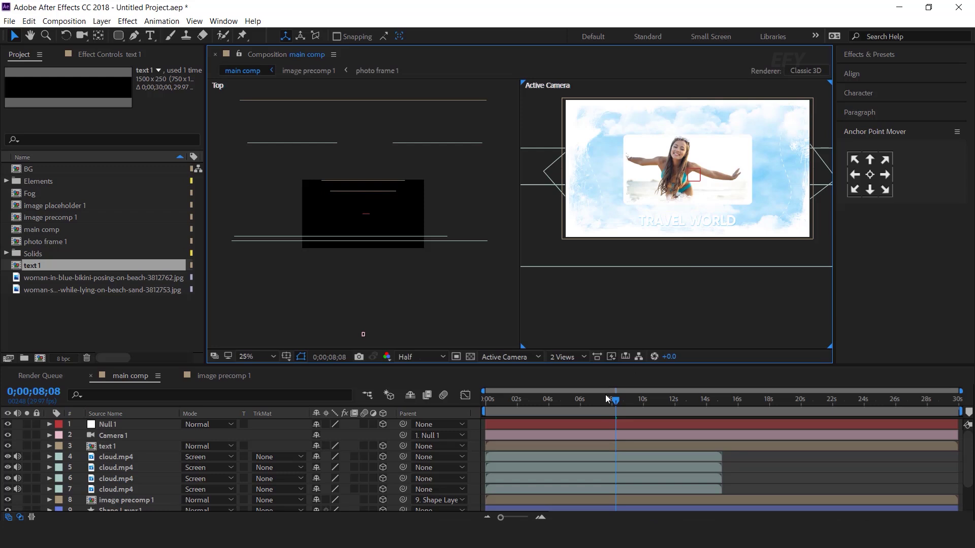
# Return the viewer to 1 View and set the current time to the start of main comp.
pyautogui.click(567, 357)
pyautogui.click(558, 370)
pyautogui.moveTo(616, 400); pyautogui.dragTo(398, 411)
pyautogui.scroll(2, 655, 212)
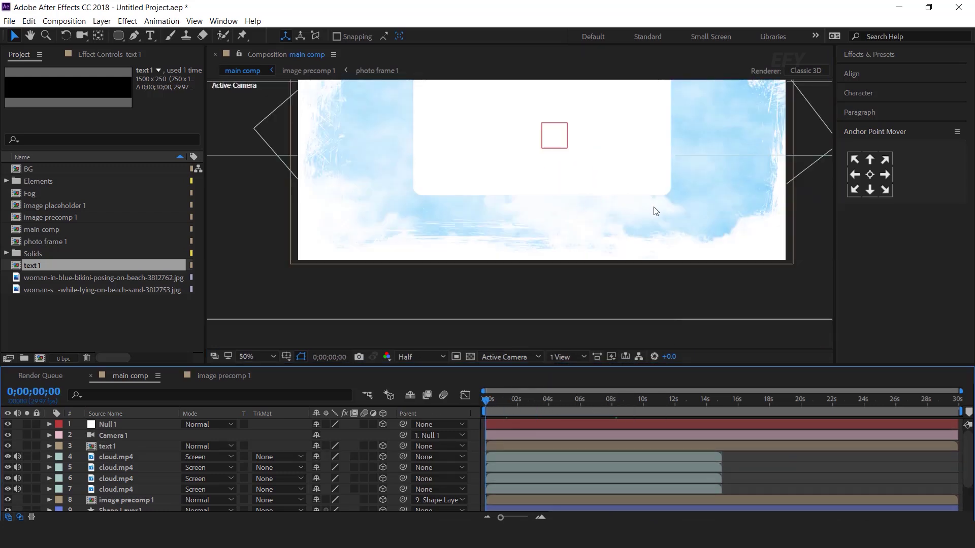
pyautogui.scroll(-2, 651, 211)
pyautogui.moveTo(609, 164); pyautogui.dragTo(620, 208)
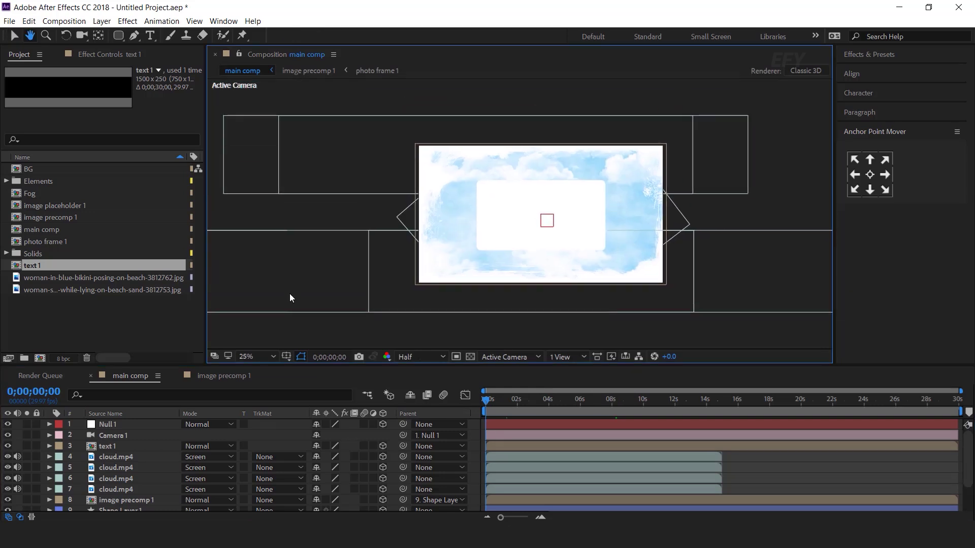
# Add Position and Orientation keyframes to Shape Layer 1 at 0;00;01;12, with the Z orientation at 353.7°.
pyautogui.scroll(-1, 173, 474)
pyautogui.click(116, 479)
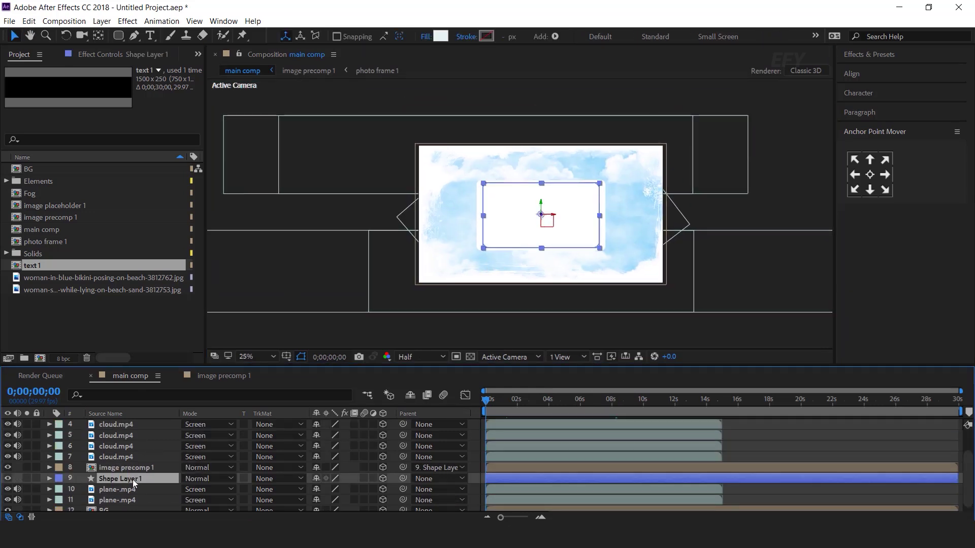
pyautogui.press('p')
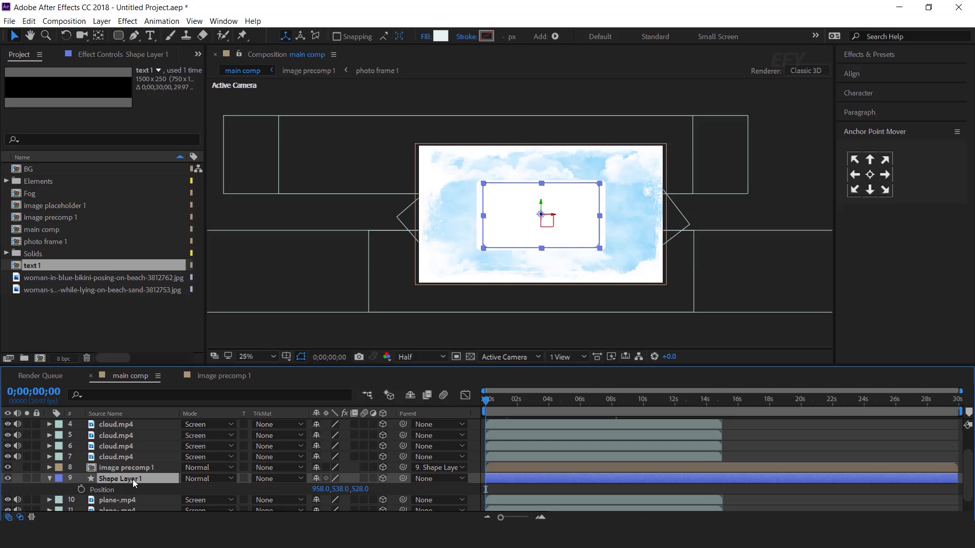
pyautogui.hotkey('shift', 'r')
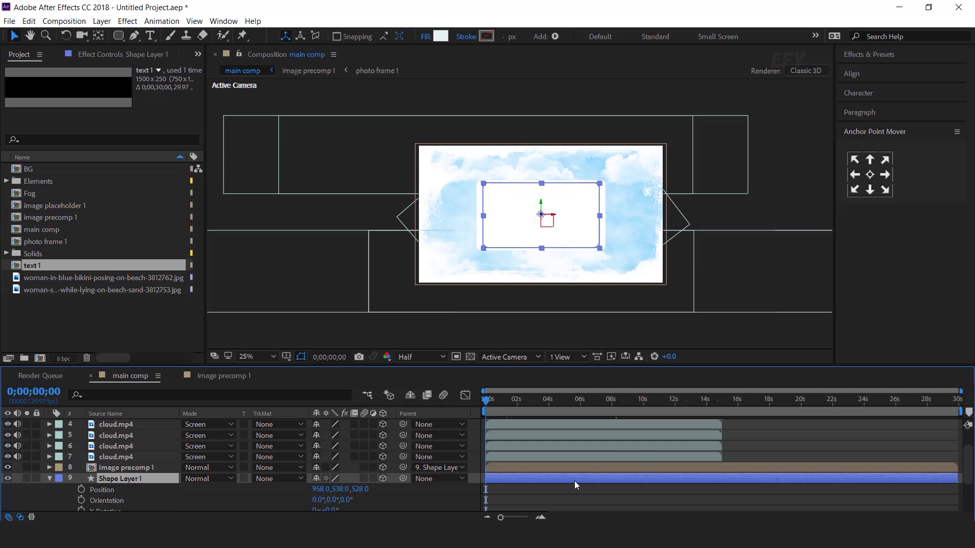
pyautogui.scroll(-1, 558, 492)
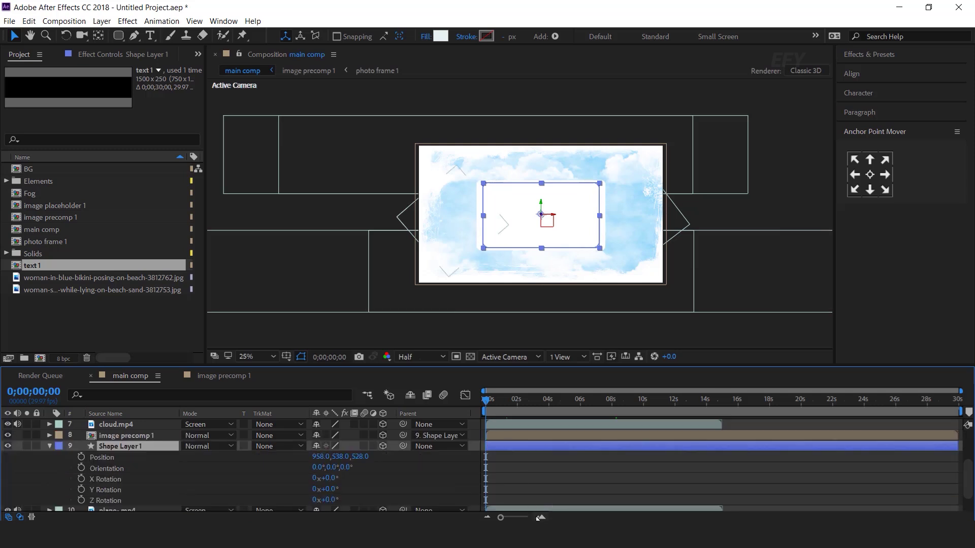
pyautogui.press('=')
pyautogui.moveTo(498, 401); pyautogui.dragTo(529, 402)
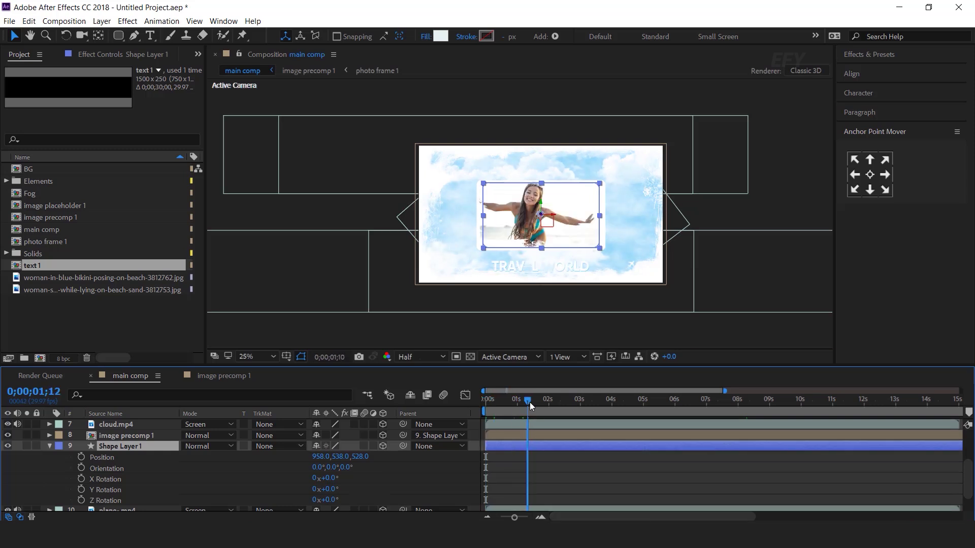
pyautogui.click(81, 457)
pyautogui.click(81, 467)
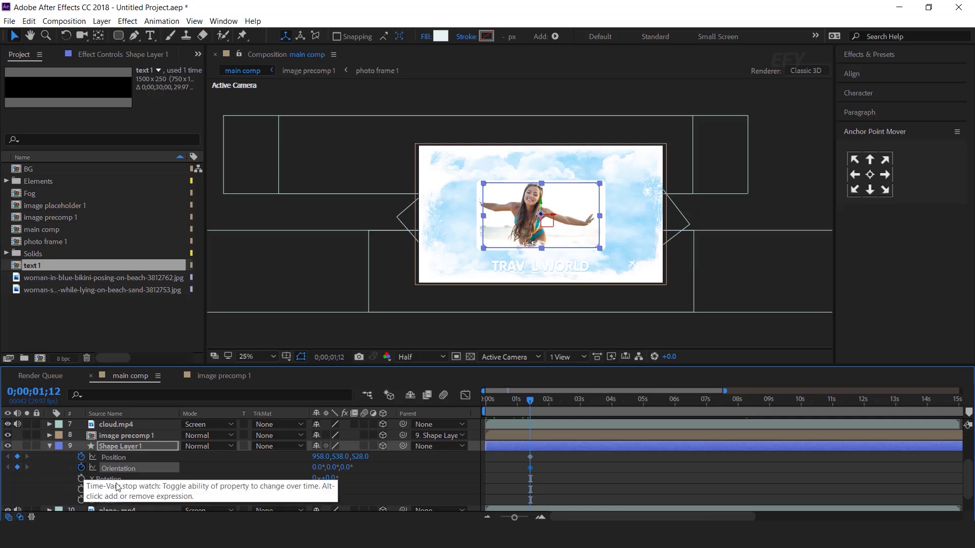
pyautogui.moveTo(349, 473); pyautogui.dragTo(341, 468)
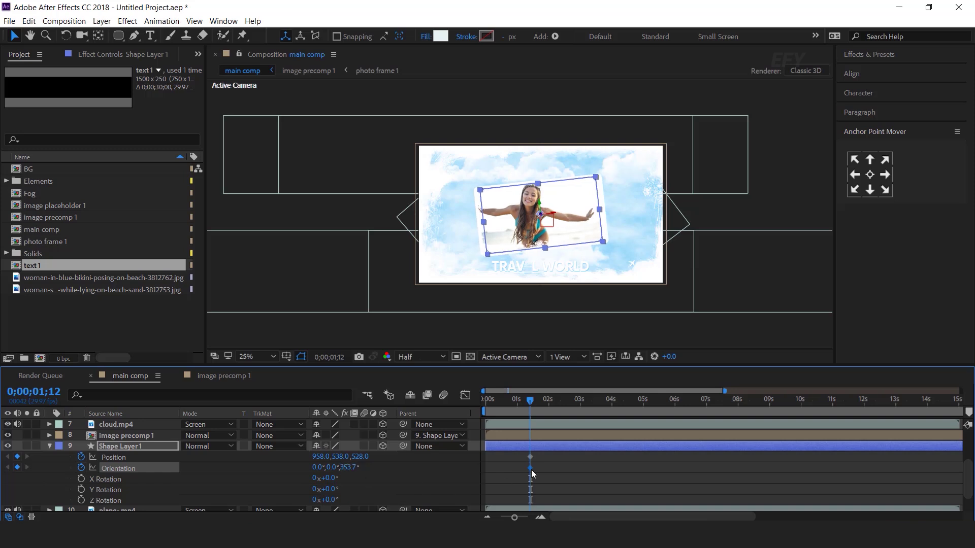
# At 0;00;00;00, set Shape Layer 1's Z orientation to 20° and move it straight down below the frame, to about Y 1964.5.
pyautogui.moveTo(532, 399); pyautogui.dragTo(440, 403)
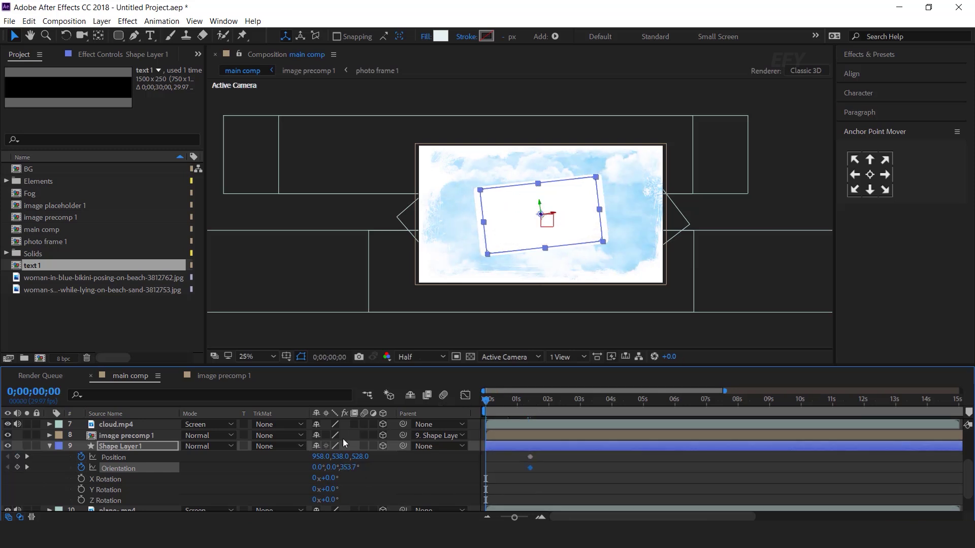
pyautogui.click(351, 468)
pyautogui.write('20')
pyautogui.press('Return')
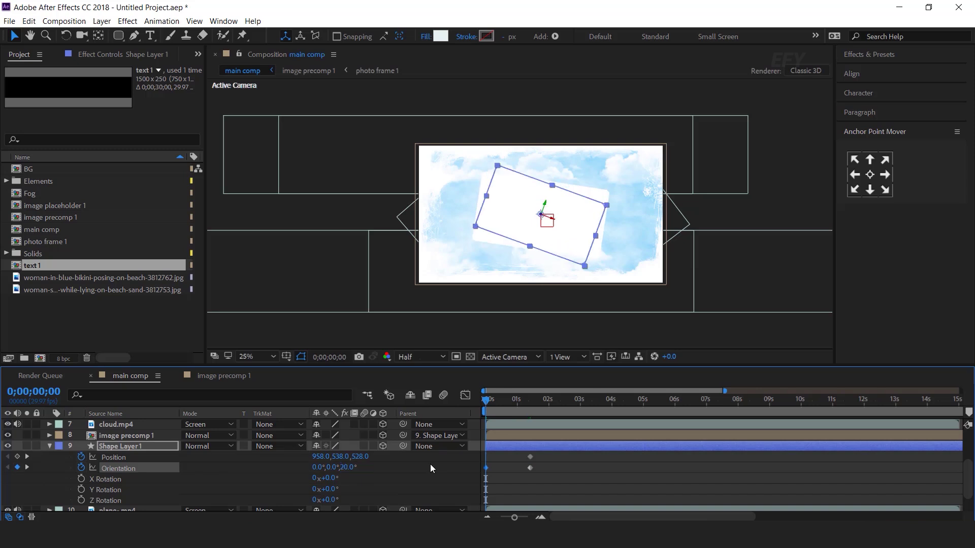
pyautogui.click(127, 460)
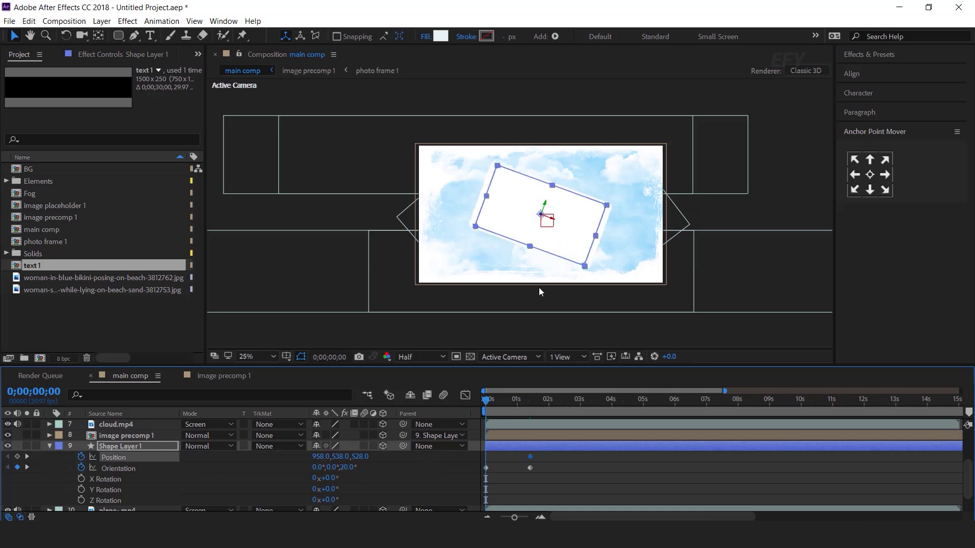
pyautogui.moveTo(542, 224); pyautogui.dragTo(570, 374)
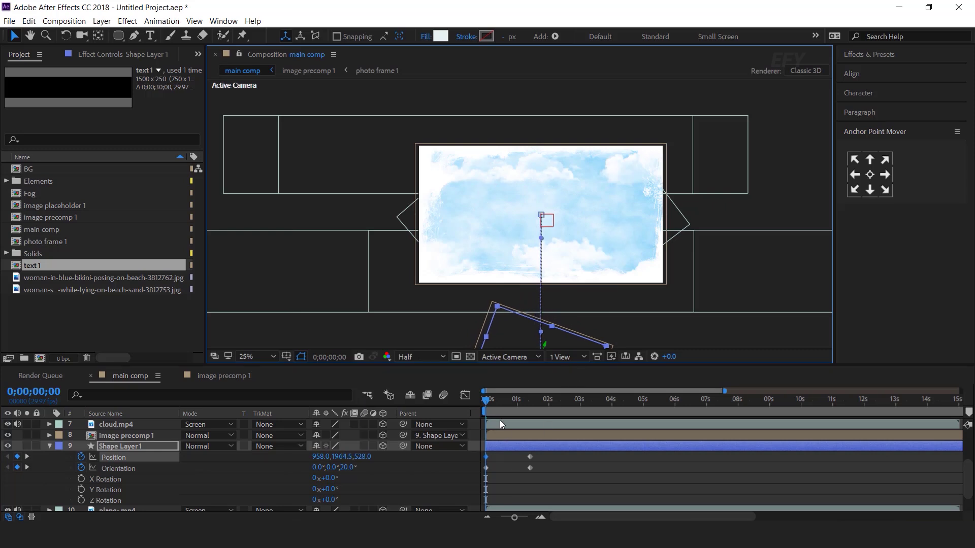
# At 0;00;07;07, set Shape Layer 1's Z orientation to 0°.
pyautogui.moveTo(496, 401); pyautogui.dragTo(714, 416)
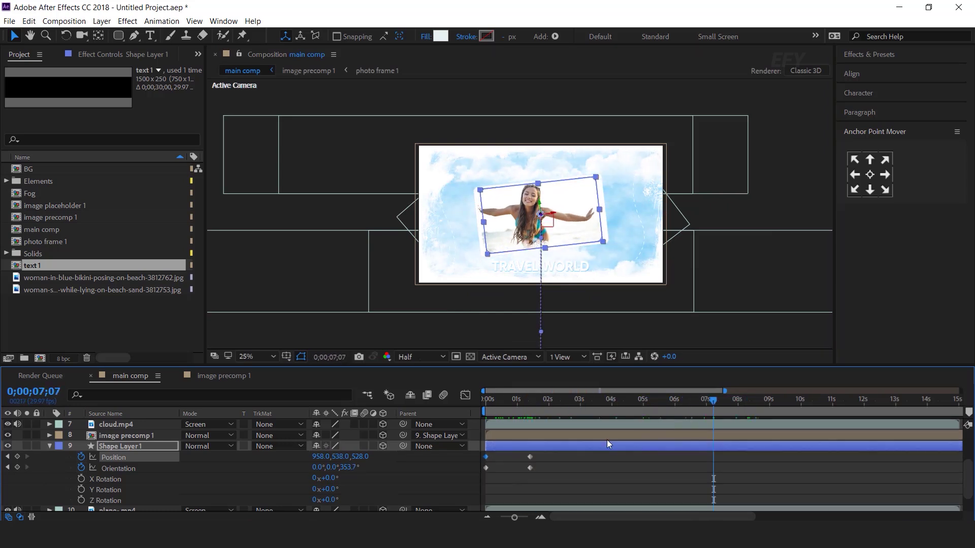
pyautogui.click(352, 468)
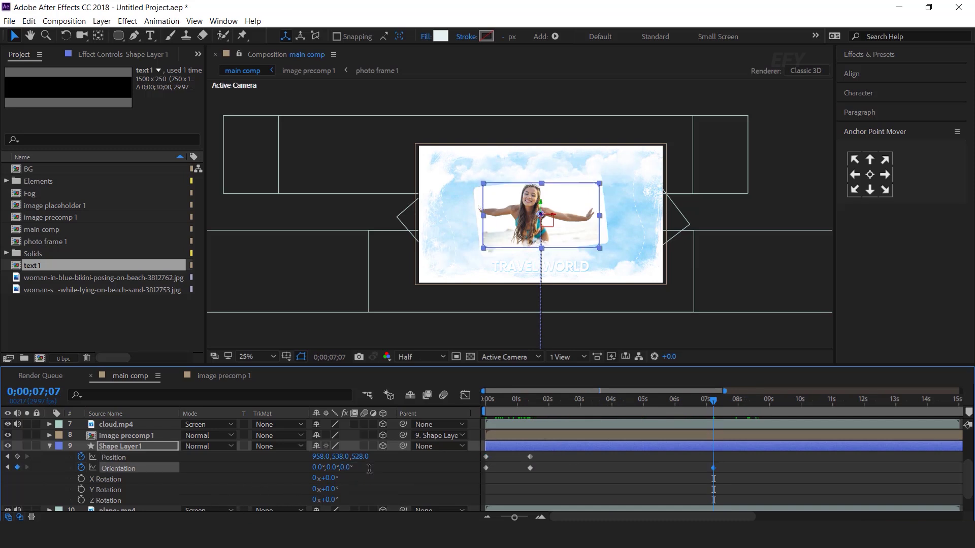
pyautogui.write('0')
pyautogui.press('Return')
pyautogui.click(598, 467)
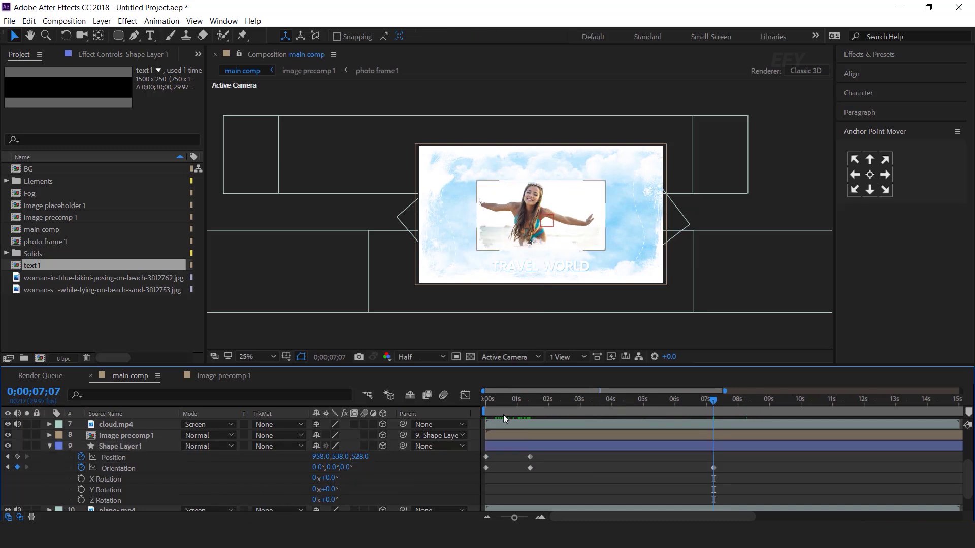
# Apply Easy Ease to all Position and Orientation keyframes of Shape Layer 1.
pyautogui.moveTo(530, 476); pyautogui.dragTo(483, 453)
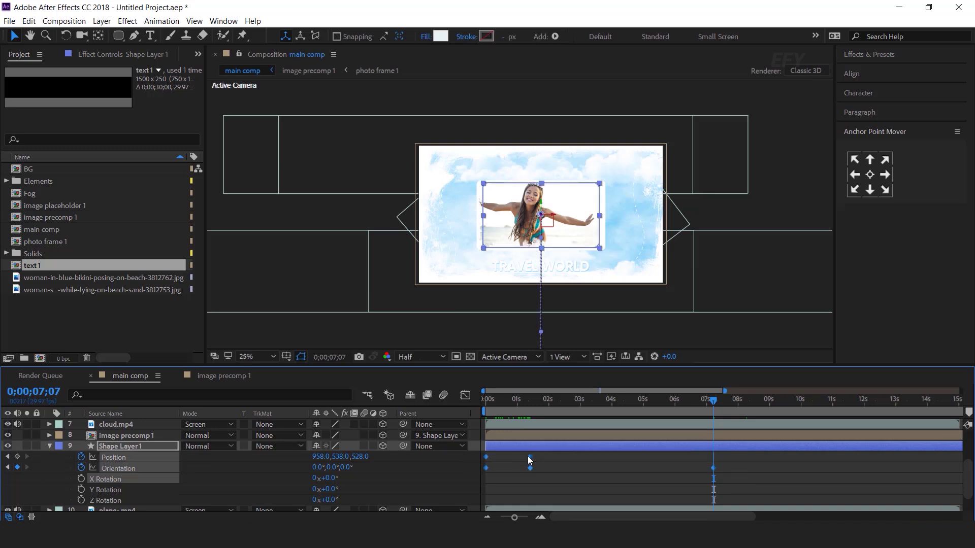
pyautogui.rightClick(530, 457)
pyautogui.moveTo(579, 448)
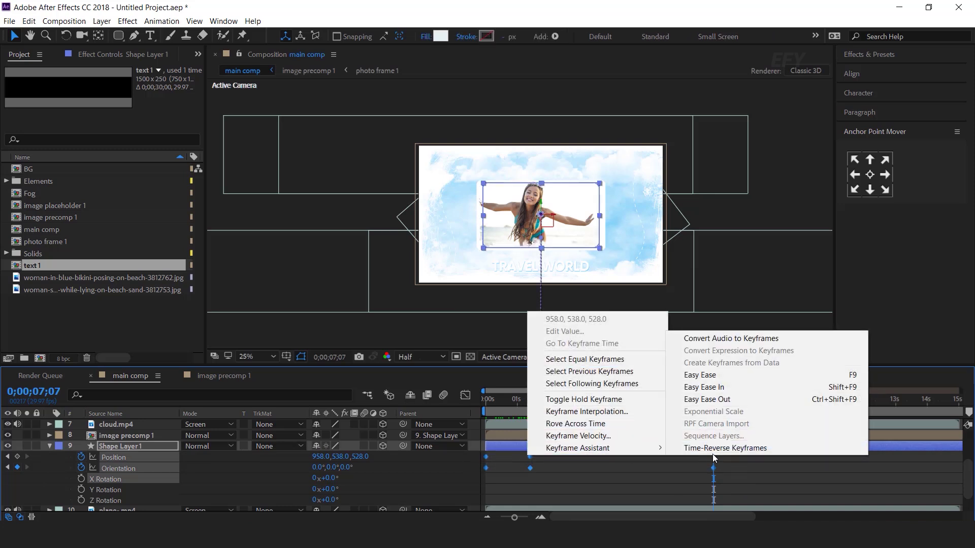
pyautogui.click(737, 374)
# Reshape Shape Layer 1's speed curve in the Graph Editor for a fast start and a long slowdown into the second keyframes.
pyautogui.click(465, 395)
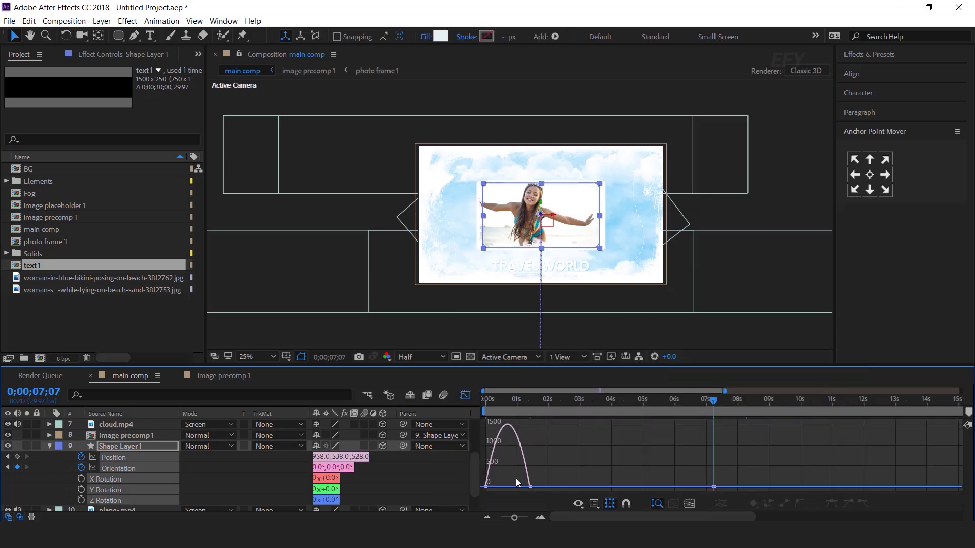
pyautogui.scroll(3, 577, 473)
pyautogui.click(554, 488)
pyautogui.moveTo(562, 486); pyautogui.dragTo(543, 482)
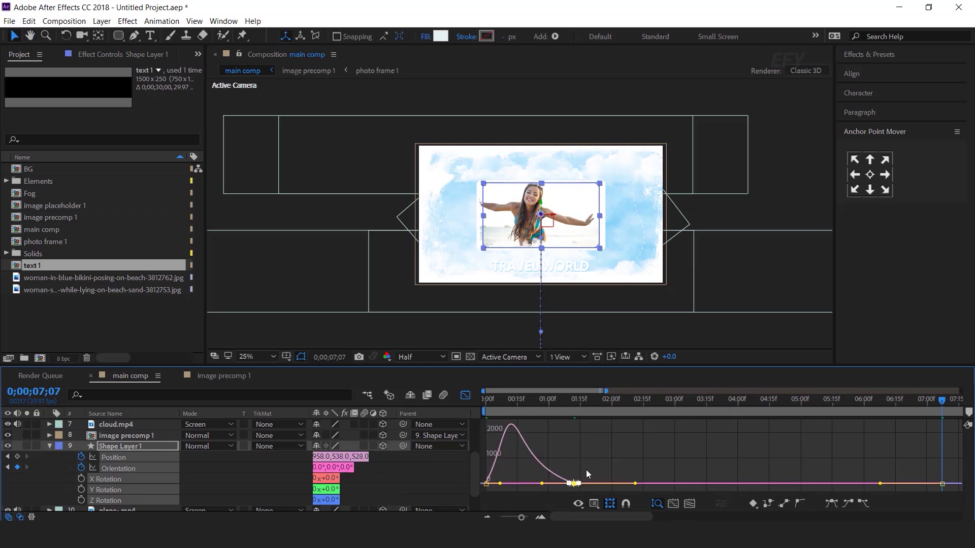
pyautogui.click(465, 395)
# Move Shape Layer 1's last Orientation keyframe earlier to about 6 seconds and collapse the layer's properties.
pyautogui.moveTo(616, 402); pyautogui.dragTo(694, 403)
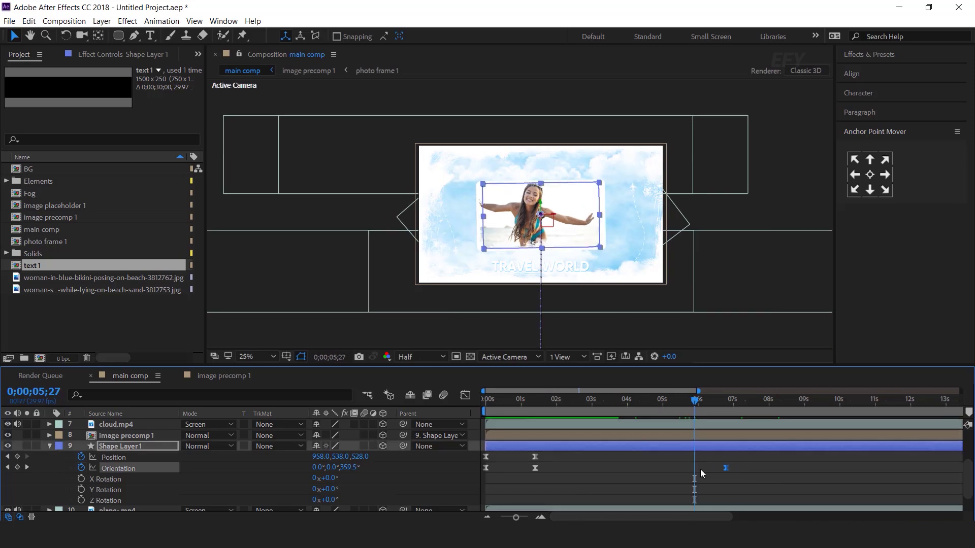
pyautogui.moveTo(700, 473); pyautogui.dragTo(697, 469)
pyautogui.moveTo(696, 406)
pyautogui.mouseDown()
pyautogui.moveTo(526, 415)
pyautogui.moveTo(649, 417)
pyautogui.mouseUp()
pyautogui.click(756, 486)
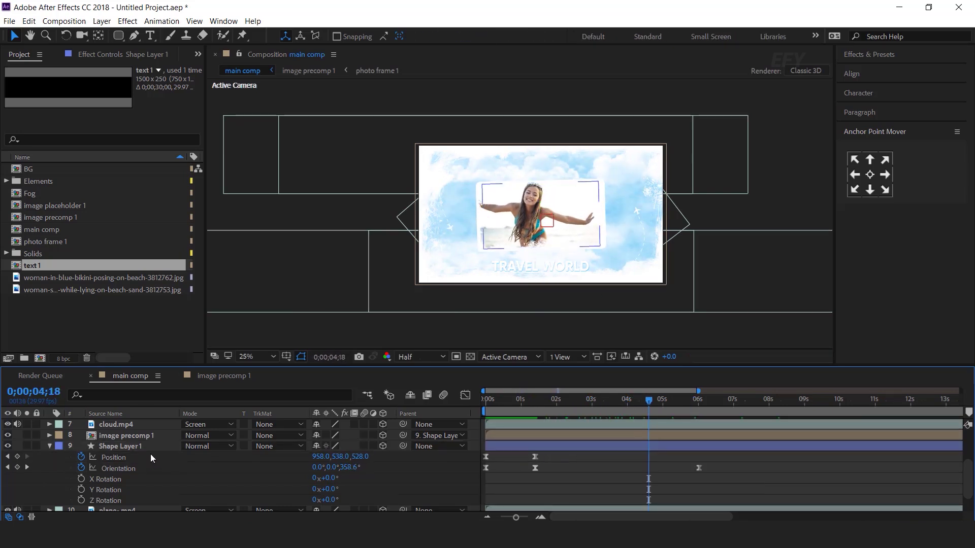
pyautogui.click(50, 446)
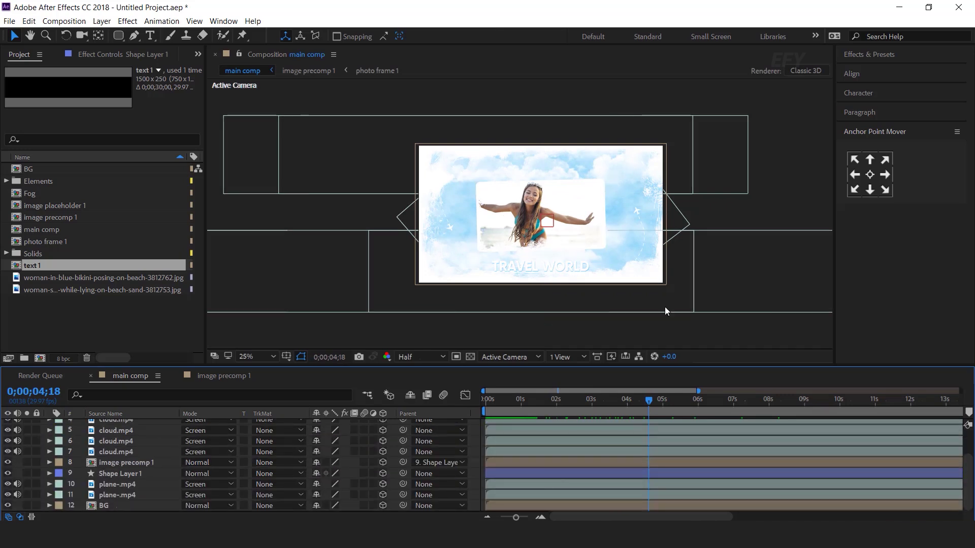
pyautogui.scroll(3, 89, 430)
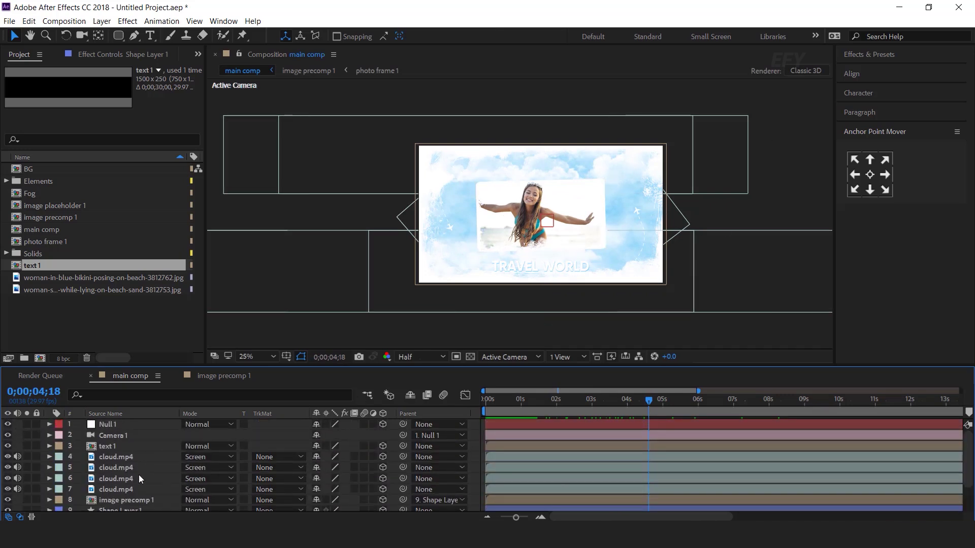
# Start Position and Orientation keyframes on Null 1 at 0;00;01;14.
pyautogui.click(89, 426)
pyautogui.press('p')
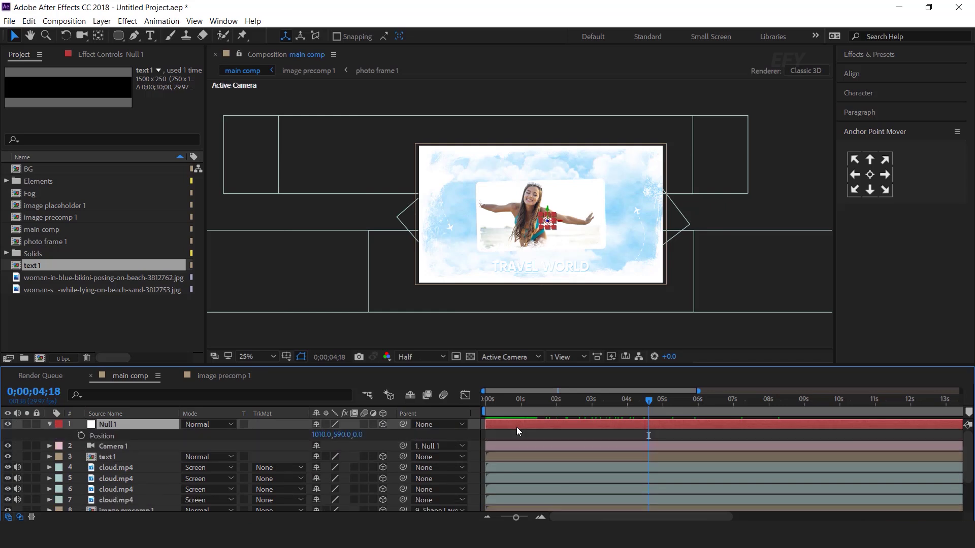
pyautogui.hotkey('shift', 'r')
pyautogui.moveTo(520, 404)
pyautogui.mouseDown()
pyautogui.moveTo(465, 403)
pyautogui.moveTo(538, 404)
pyautogui.mouseUp()
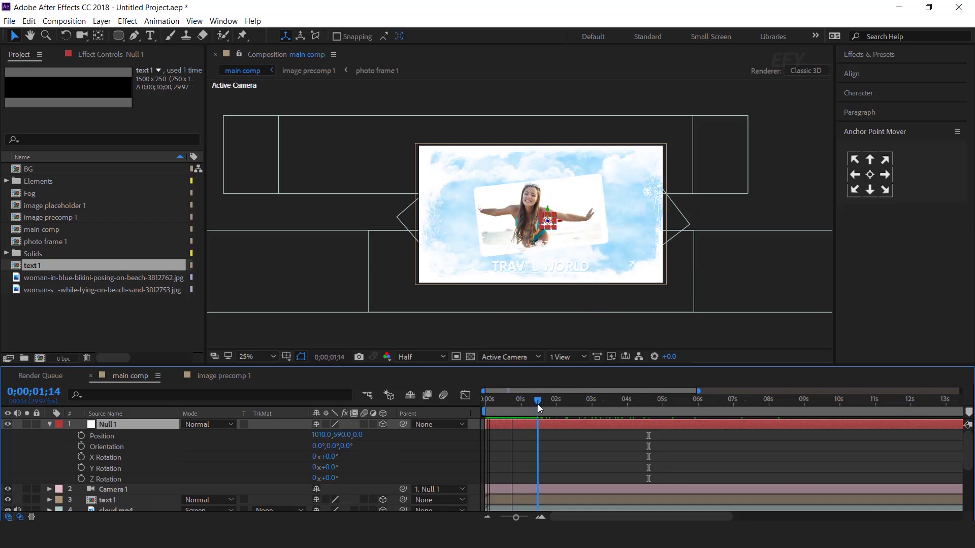
pyautogui.click(81, 436)
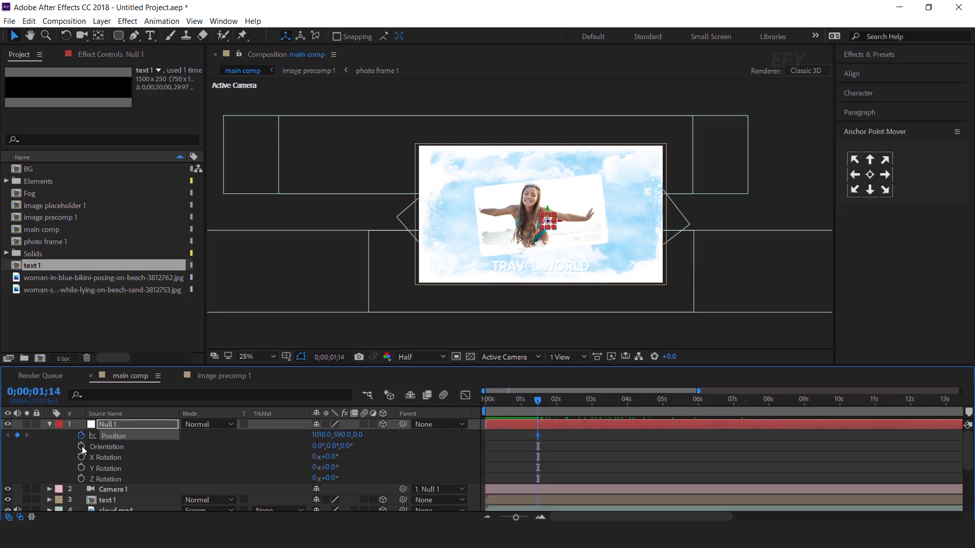
pyautogui.click(82, 446)
# At 0;00;00;00, set Null 1's Z orientation to 33° and its X position to -3269.
pyautogui.moveTo(536, 401); pyautogui.dragTo(464, 402)
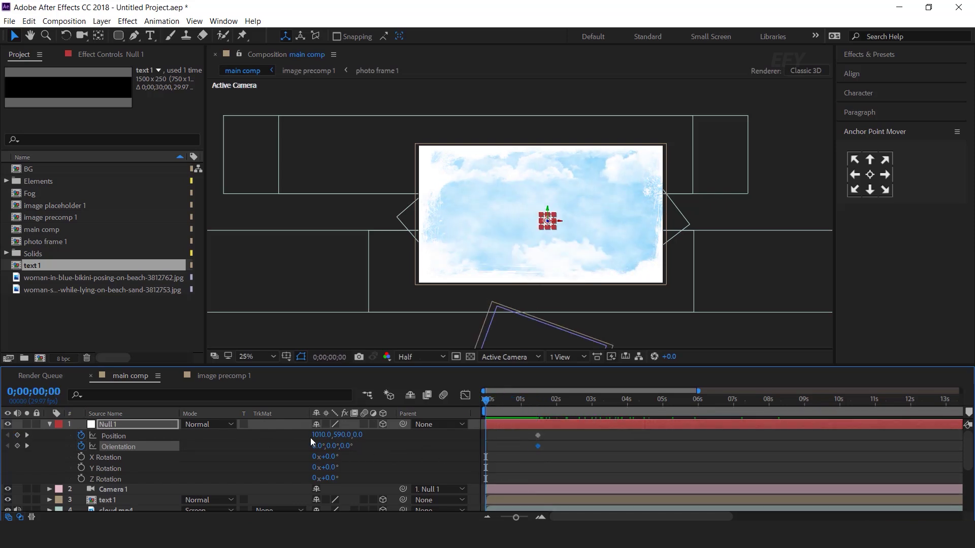
pyautogui.moveTo(346, 446); pyautogui.dragTo(369, 448)
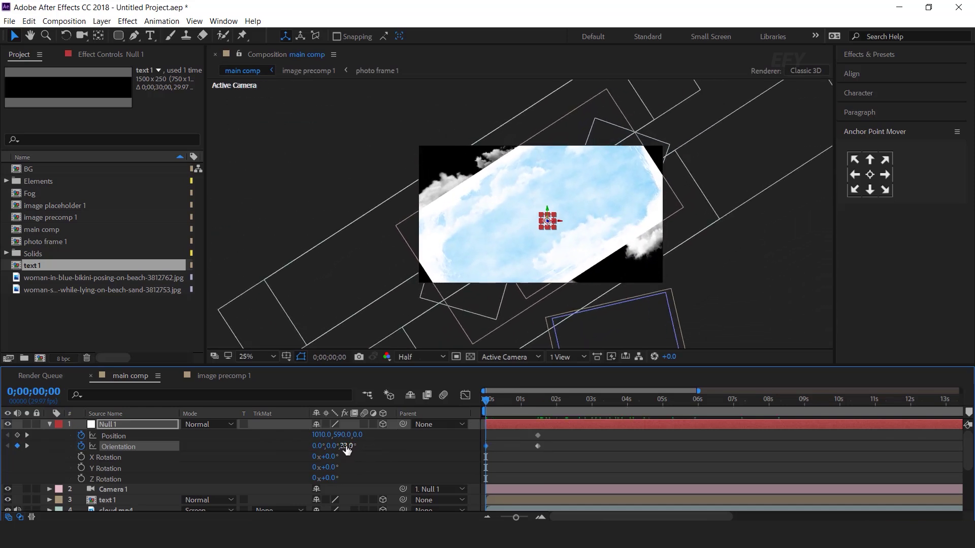
pyautogui.moveTo(319, 435); pyautogui.dragTo(15, 469)
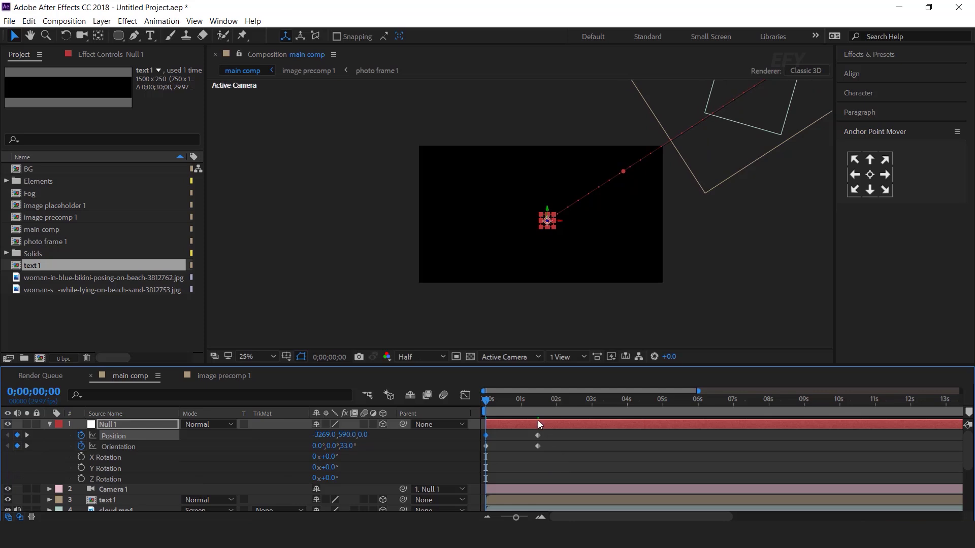
# Add Null 1 hold keyframes at about 4.6 seconds, then set X position 5886 and Z orientation 333° at 0;00;05;25.
pyautogui.moveTo(486, 404); pyautogui.dragTo(692, 401)
pyautogui.click(18, 446)
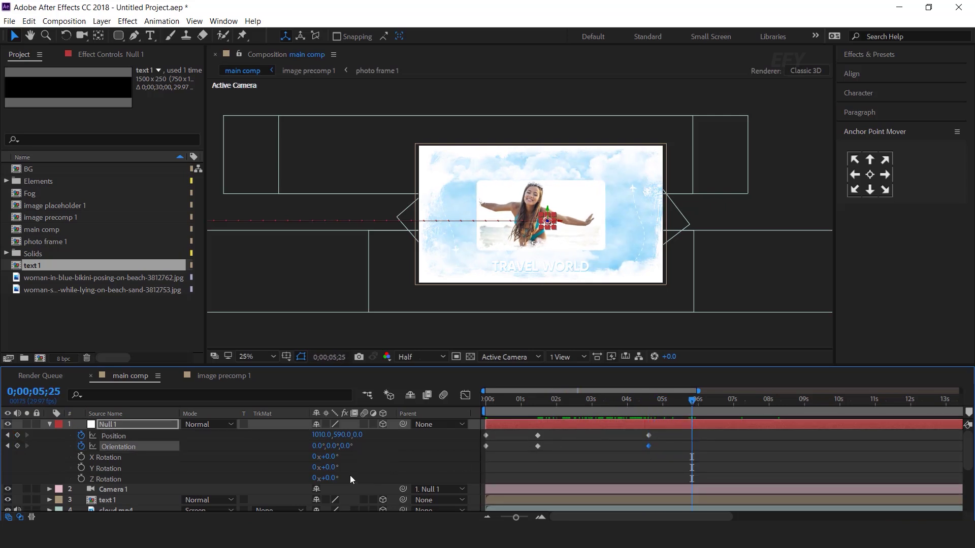
pyautogui.moveTo(354, 446); pyautogui.dragTo(484, 432)
# Apply Easy Ease to all of Null 1's Position and Orientation keyframes.
pyautogui.rightClick(538, 436)
pyautogui.moveTo(590, 429)
pyautogui.click(763, 462)
# Reshape the speed curves of Null 1's opening and closing moves in the Graph Editor by adjusting the keyframe influence.
pyautogui.hotkey('shift', 'F3')
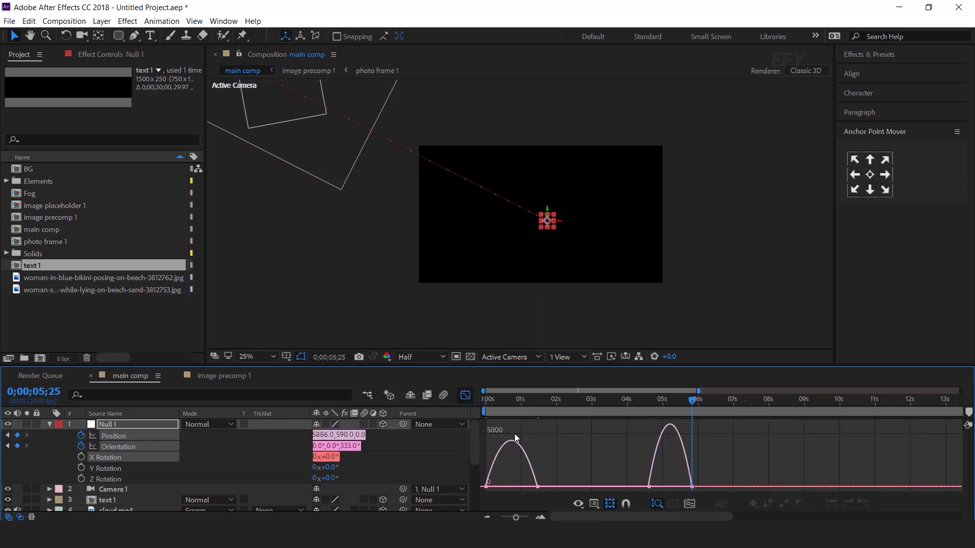
pyautogui.moveTo(560, 471); pyautogui.dragTo(511, 495)
pyautogui.scroll(4, 557, 487)
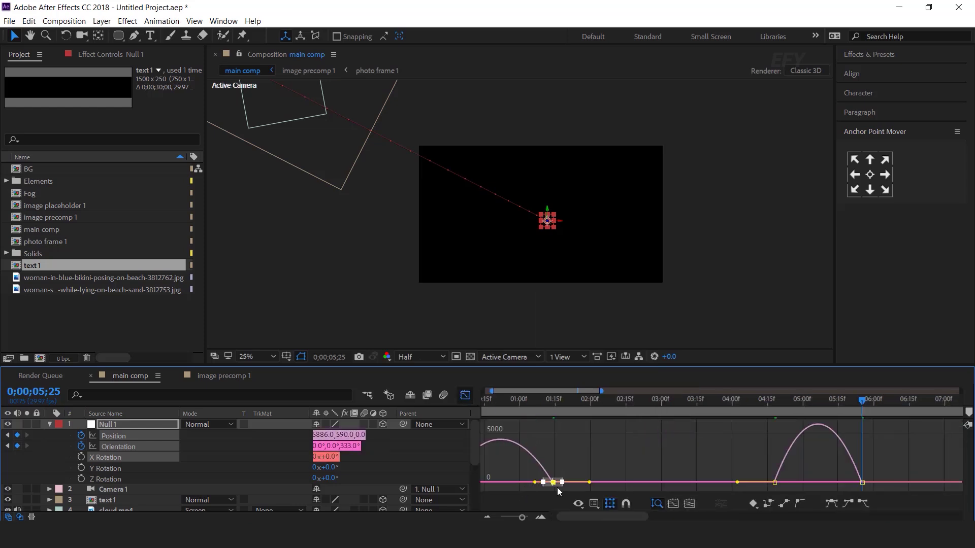
pyautogui.moveTo(572, 482); pyautogui.dragTo(543, 484)
pyautogui.moveTo(793, 466); pyautogui.dragTo(874, 482)
pyautogui.click(465, 394)
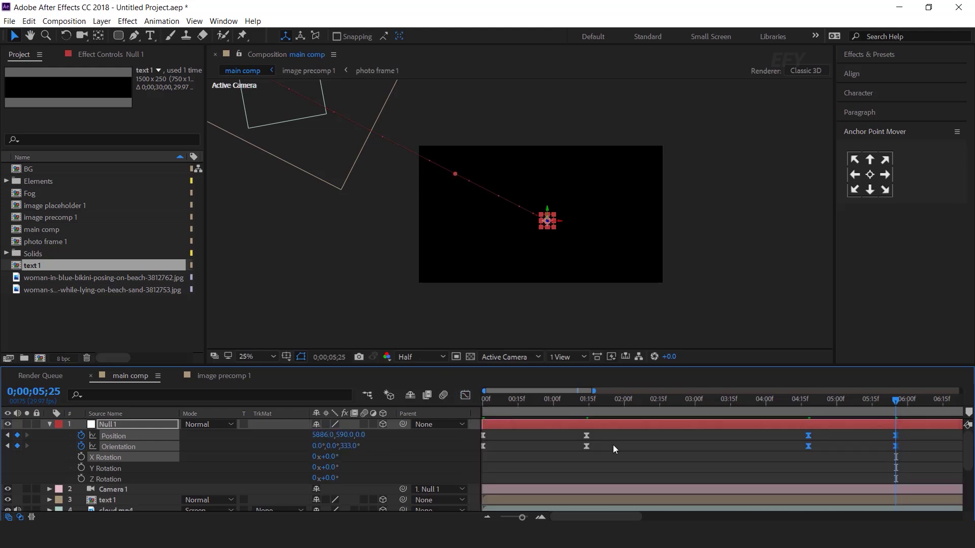
# Preview the camera animation from the start of main comp and check the entry and exit moves.
pyautogui.press('-')
pyautogui.press('-')
pyautogui.press('-')
pyautogui.click(626, 437)
pyautogui.press('Home')
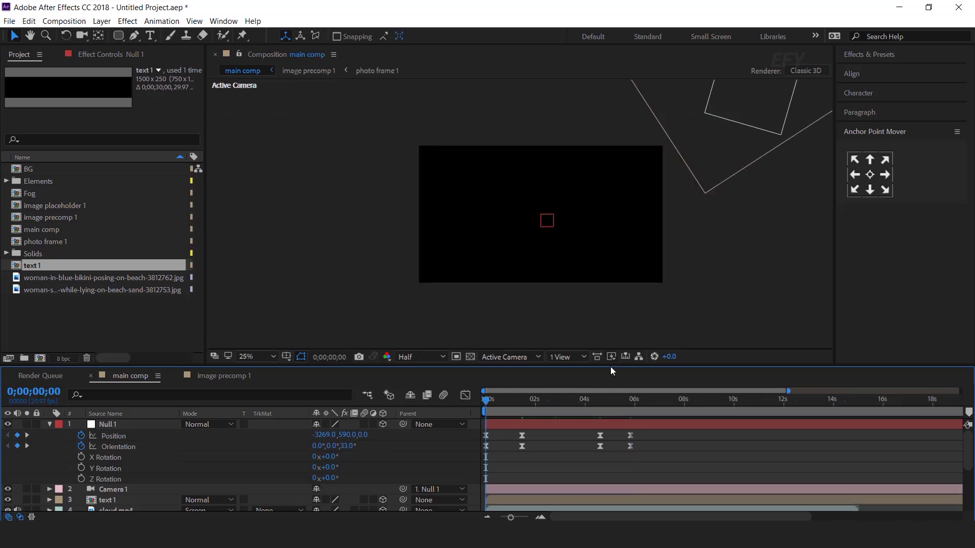
pyautogui.press('space')
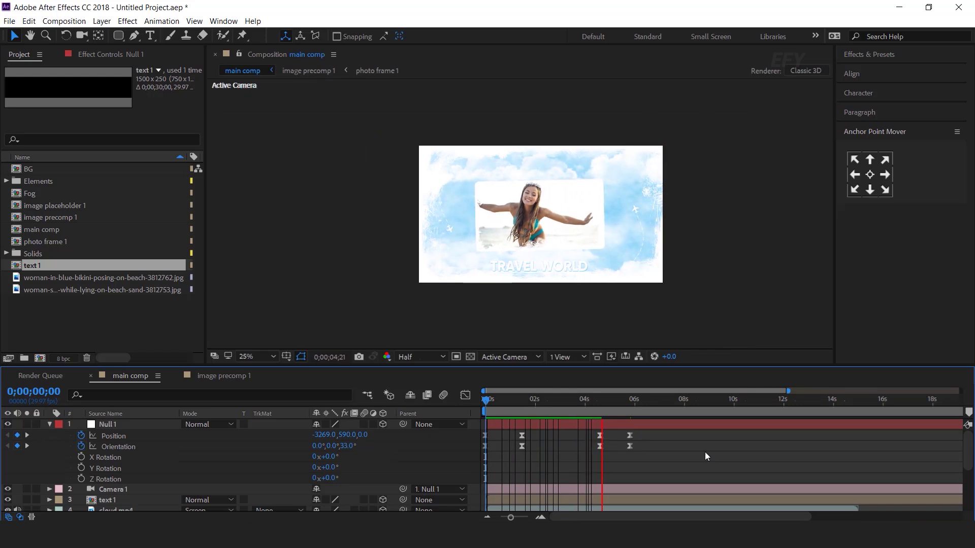
pyautogui.click(482, 402)
pyautogui.click(482, 402)
pyautogui.press('space')
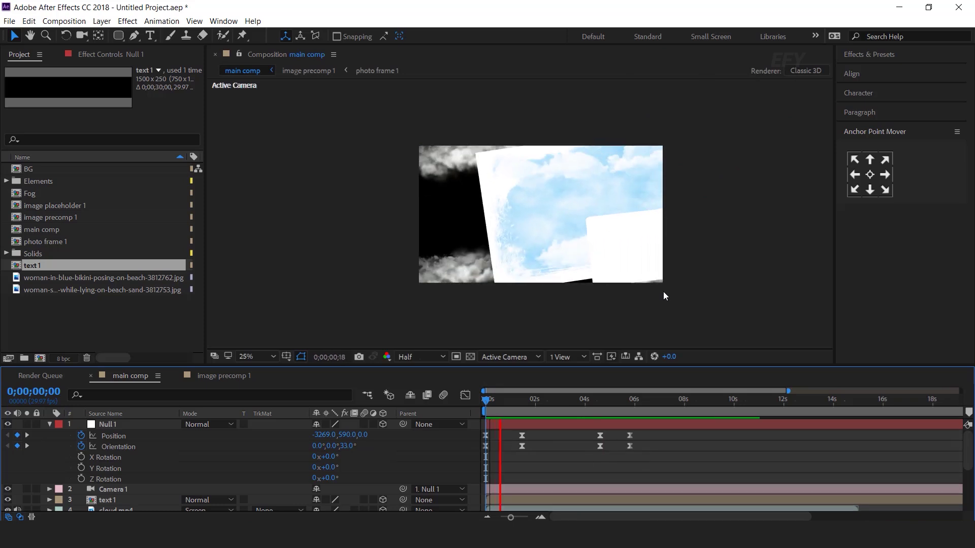
# Shift image precomp 1 and Shape Layer 1 together so that they start at about 1 second.
pyautogui.moveTo(507, 399); pyautogui.dragTo(527, 401)
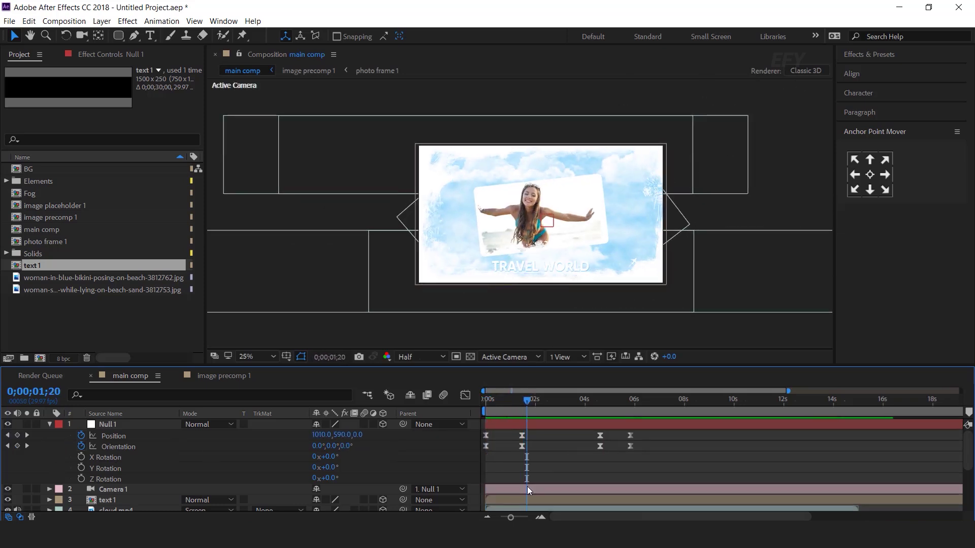
pyautogui.scroll(-2, 518, 485)
pyautogui.click(138, 470)
pyautogui.scroll(-4, 142, 472)
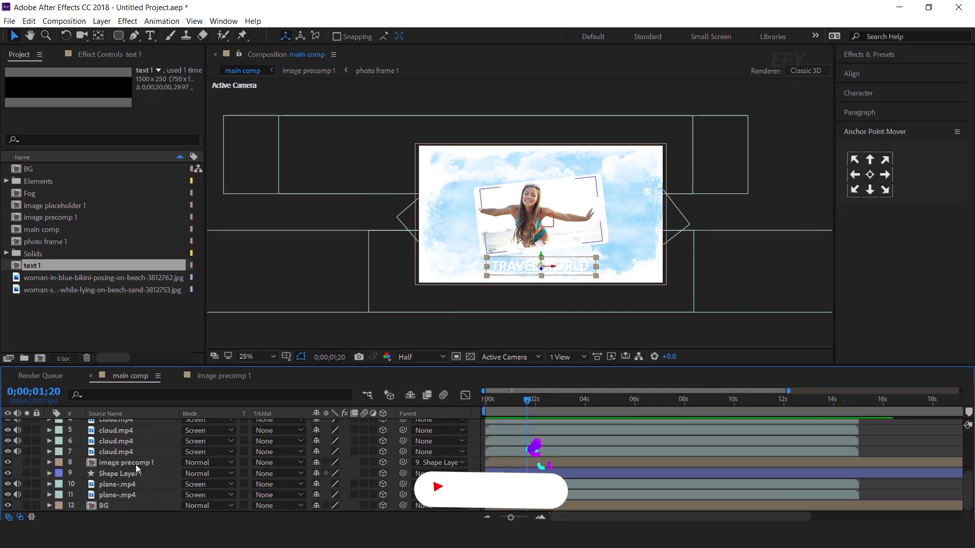
pyautogui.click(136, 463)
pyautogui.keyDown('shift'); pyautogui.click(602, 476); pyautogui.keyUp('shift')
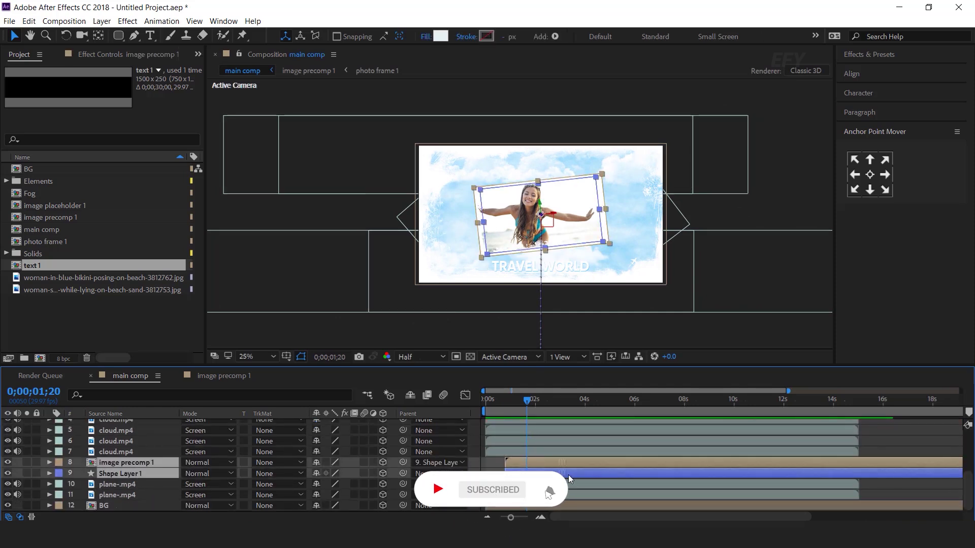
pyautogui.press('[')
# Shift the text 1 layer to start at 0;00;01;10 and preview the composition from the beginning.
pyautogui.moveTo(491, 404); pyautogui.dragTo(518, 403)
pyautogui.scroll(4, 483, 459)
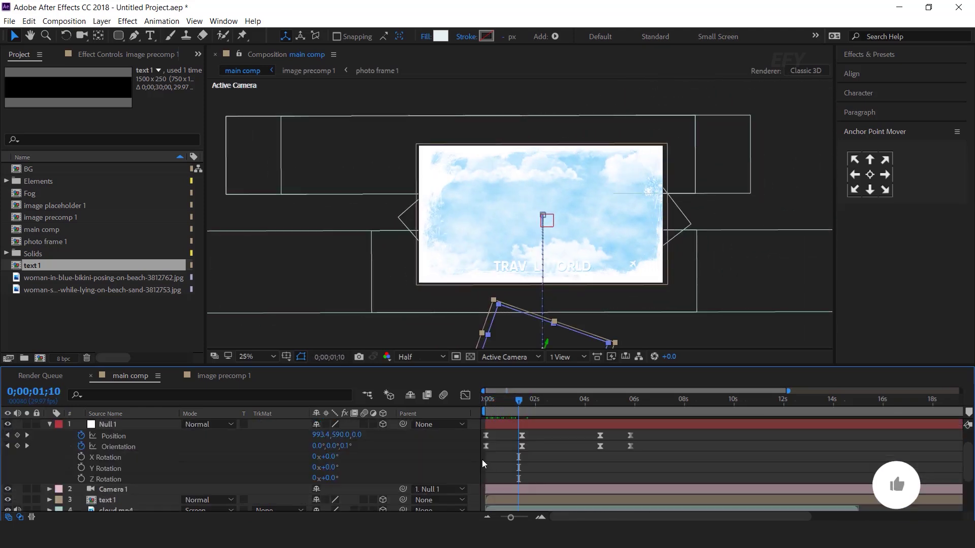
pyautogui.click(123, 500)
pyautogui.moveTo(554, 504); pyautogui.dragTo(599, 497)
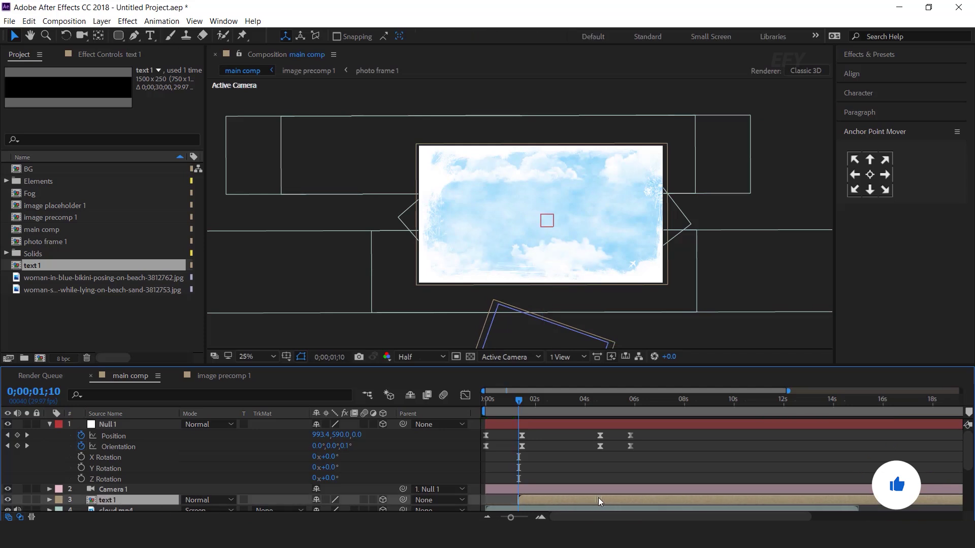
pyautogui.press('Home')
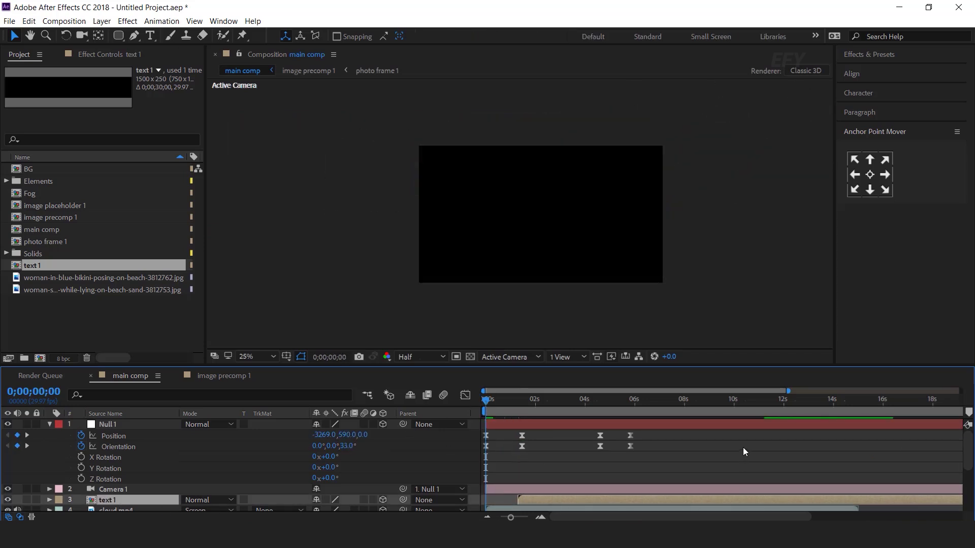
pyautogui.press('space')
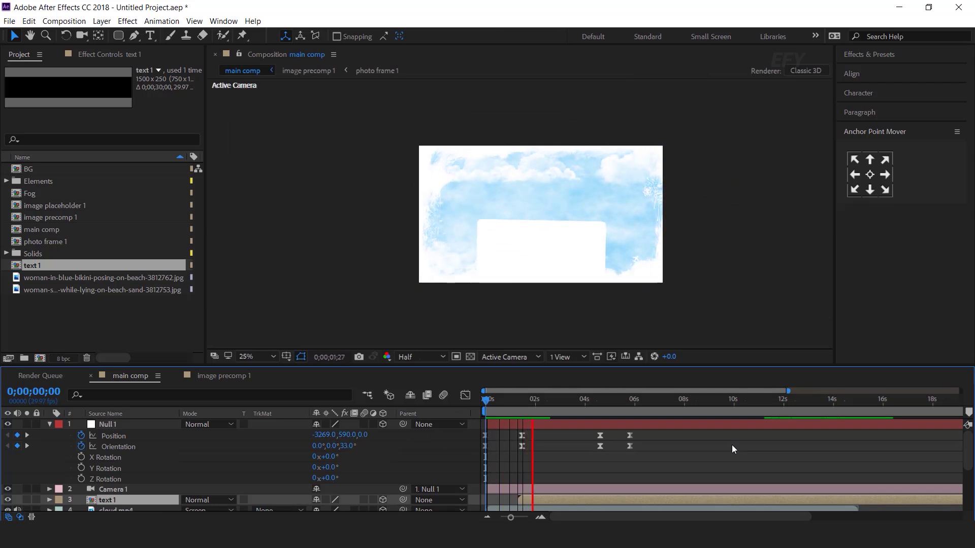
# Move Null 1's last two pairs of Position and Orientation keyframes later to begin at 0;00;05;05, and collapse its properties.
pyautogui.click(525, 405)
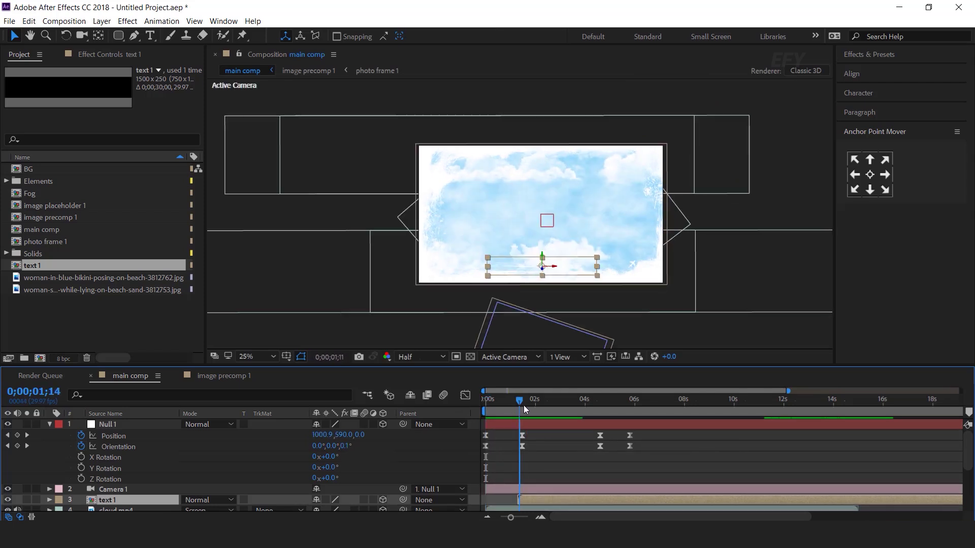
pyautogui.scroll(-1, 540, 440)
pyautogui.scroll(1, 551, 465)
pyautogui.click(618, 400)
pyautogui.moveTo(660, 430); pyautogui.dragTo(615, 449)
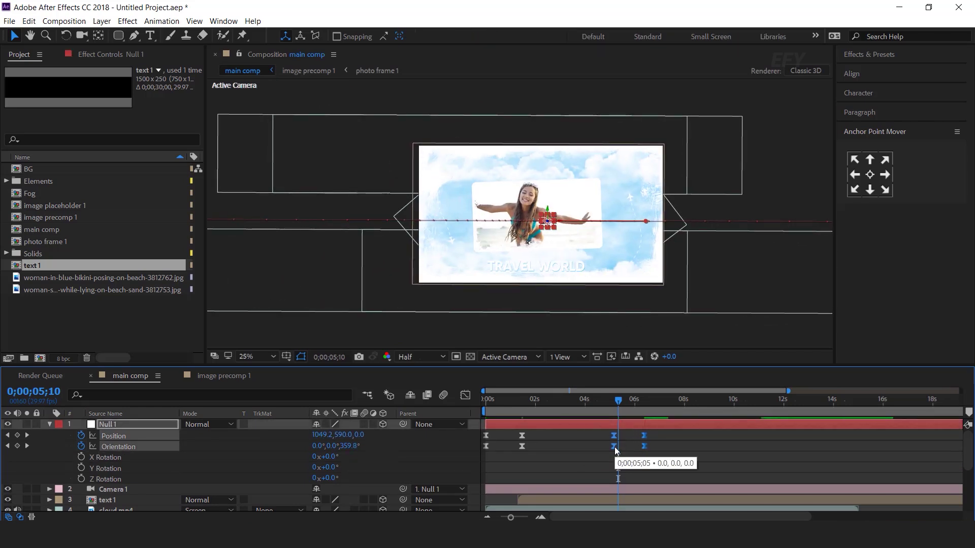
pyautogui.click(491, 401)
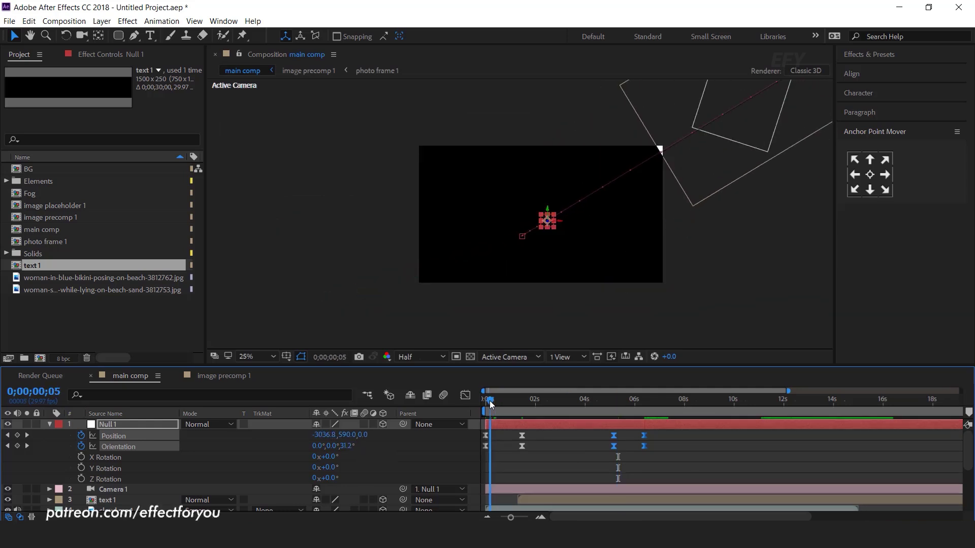
pyautogui.click(48, 424)
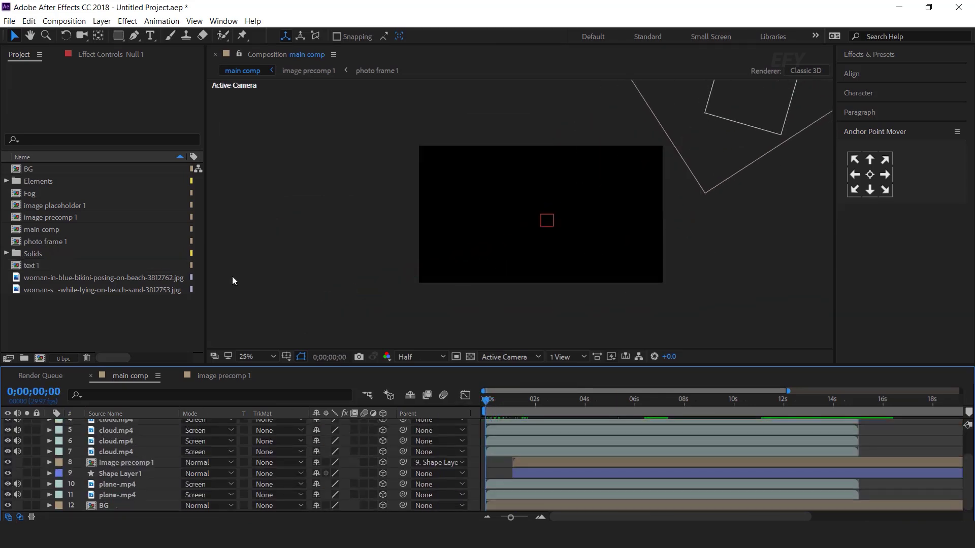
# Create a white 1920 × 1080 solid, make it a 3D layer and place it below BG in the layer stack.
pyautogui.rightClick(279, 274)
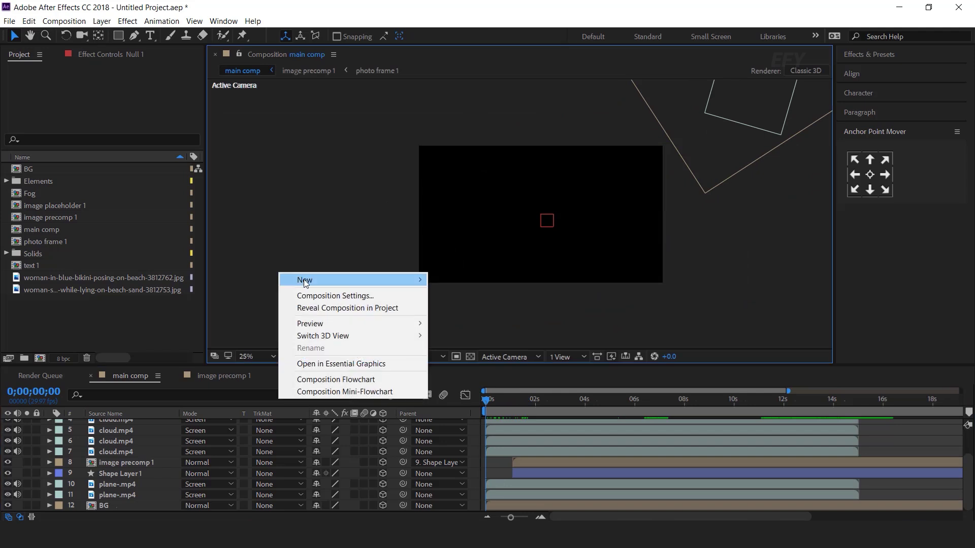
pyautogui.moveTo(304, 280)
pyautogui.click(465, 307)
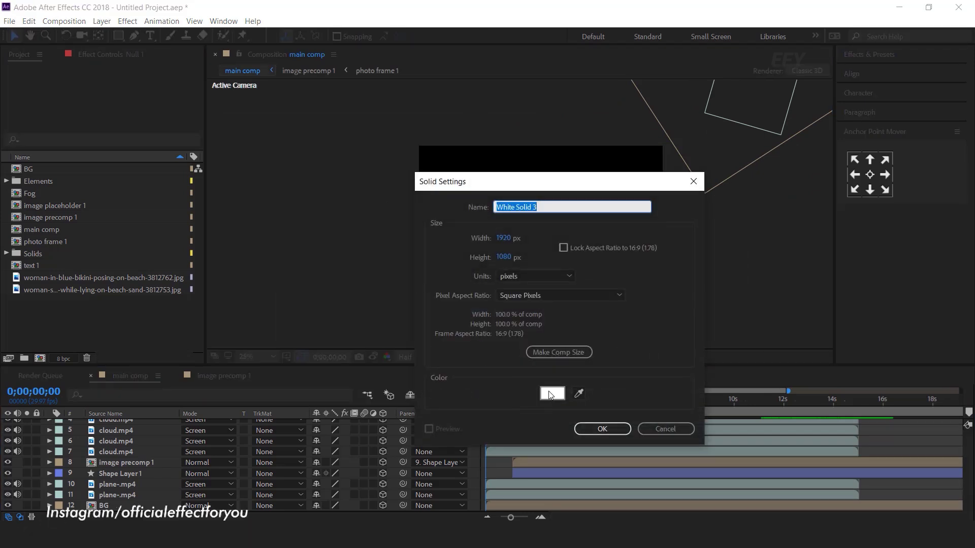
pyautogui.click(607, 429)
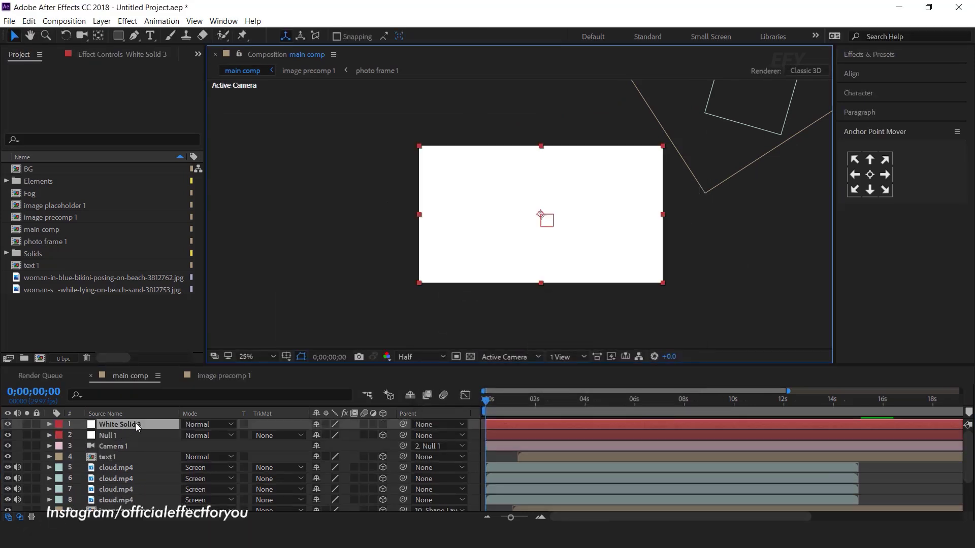
pyautogui.click(383, 424)
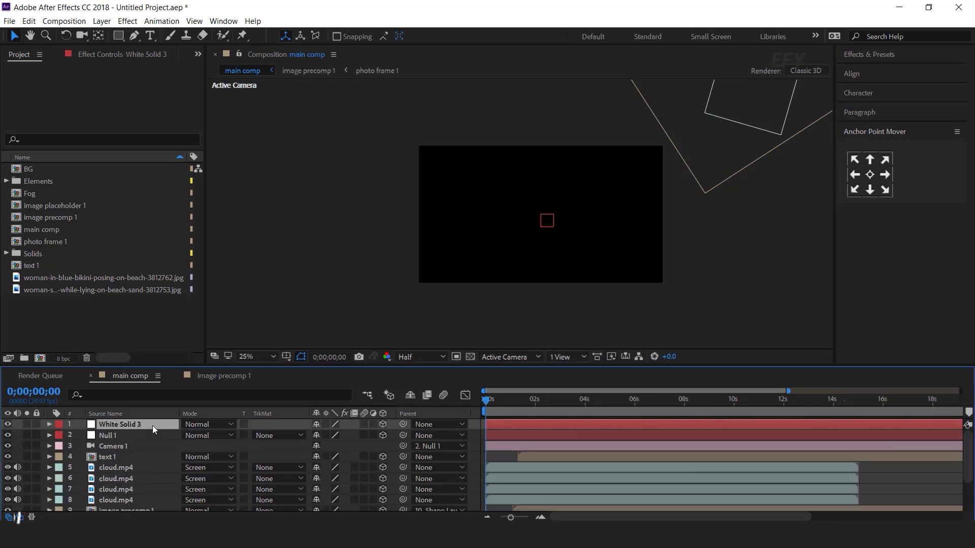
pyautogui.moveTo(152, 511); pyautogui.dragTo(148, 511)
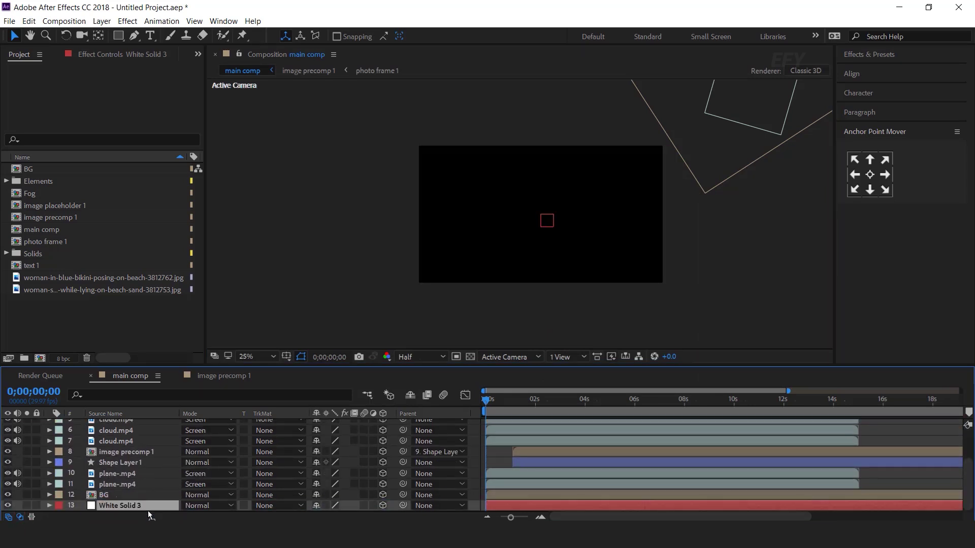
# At 0;00;04;15, switch to two horizontal views and push the white solid back in depth to just in front of BG.
pyautogui.moveTo(529, 417); pyautogui.dragTo(597, 388)
pyautogui.click(567, 357)
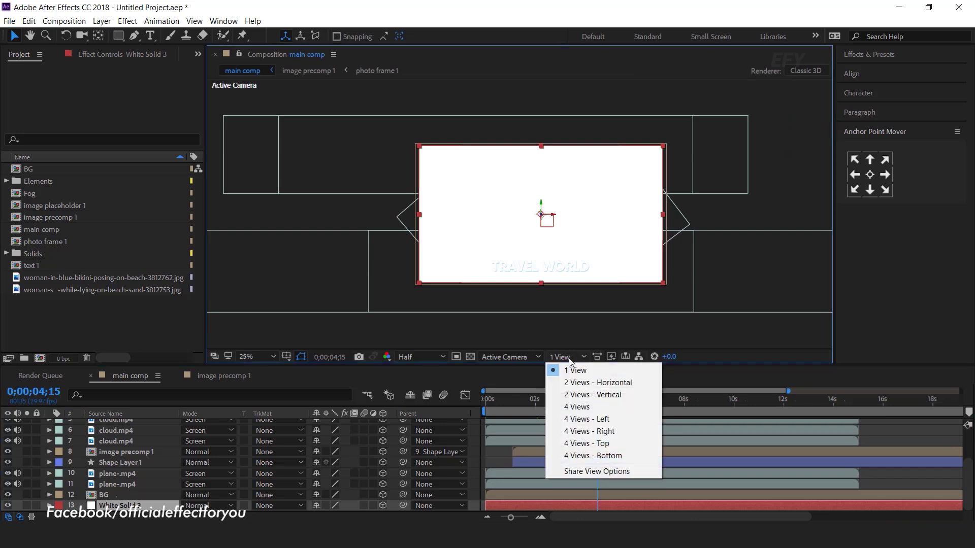
pyautogui.click(590, 383)
pyautogui.click(458, 197)
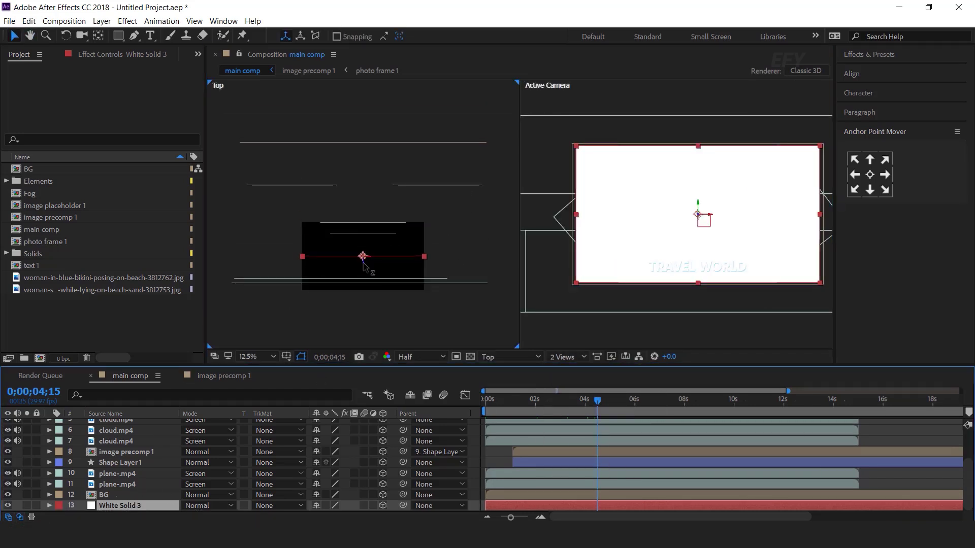
pyautogui.moveTo(363, 258); pyautogui.dragTo(366, 150)
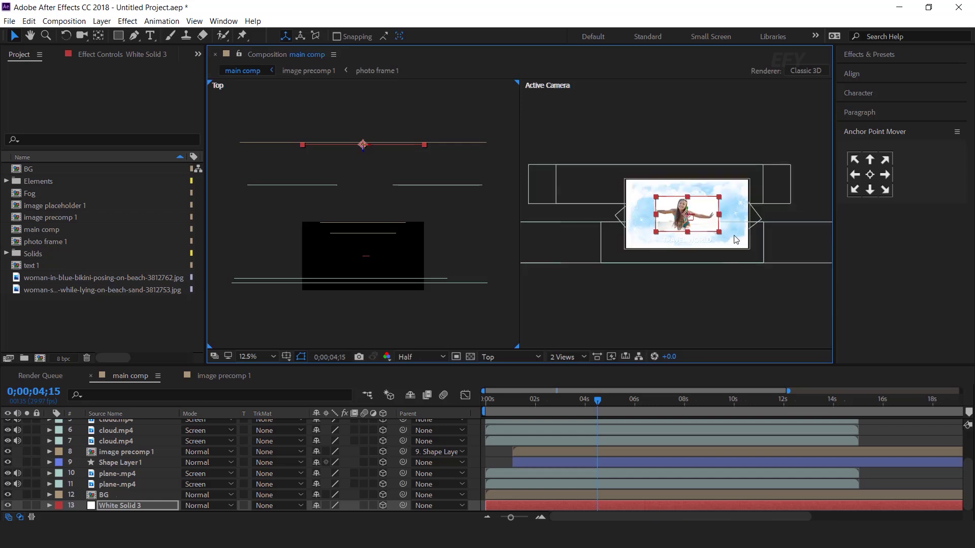
# Enlarge the white solid to about BG's size and, at 0;00;00;00, slide it sideways until it meets BG's left edge.
pyautogui.click(730, 240)
pyautogui.moveTo(720, 232); pyautogui.dragTo(755, 256)
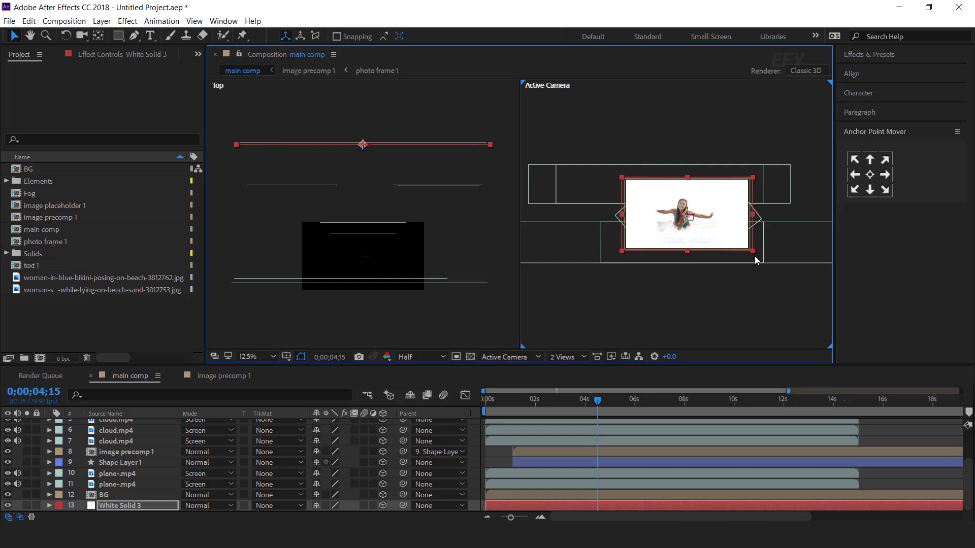
pyautogui.moveTo(499, 404); pyautogui.dragTo(481, 402)
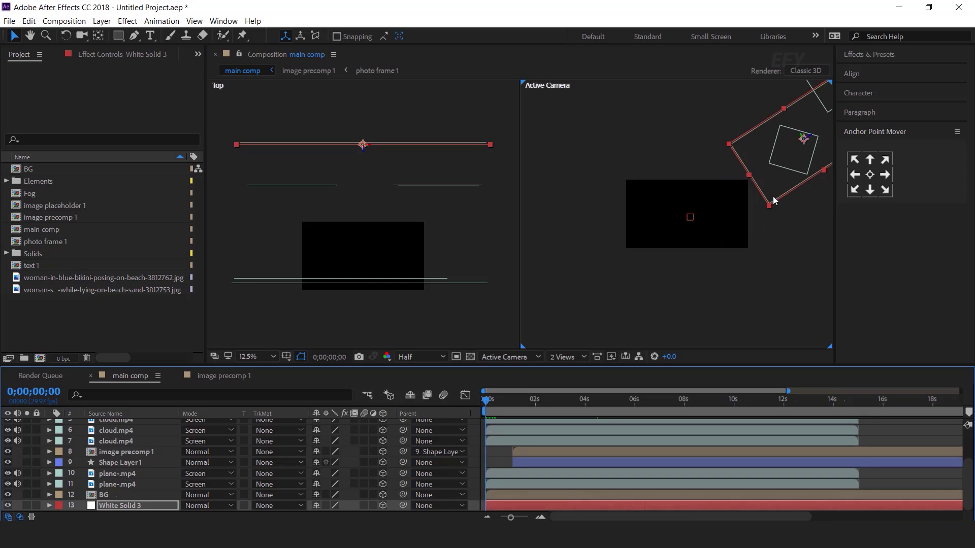
pyautogui.moveTo(370, 149); pyautogui.dragTo(266, 148)
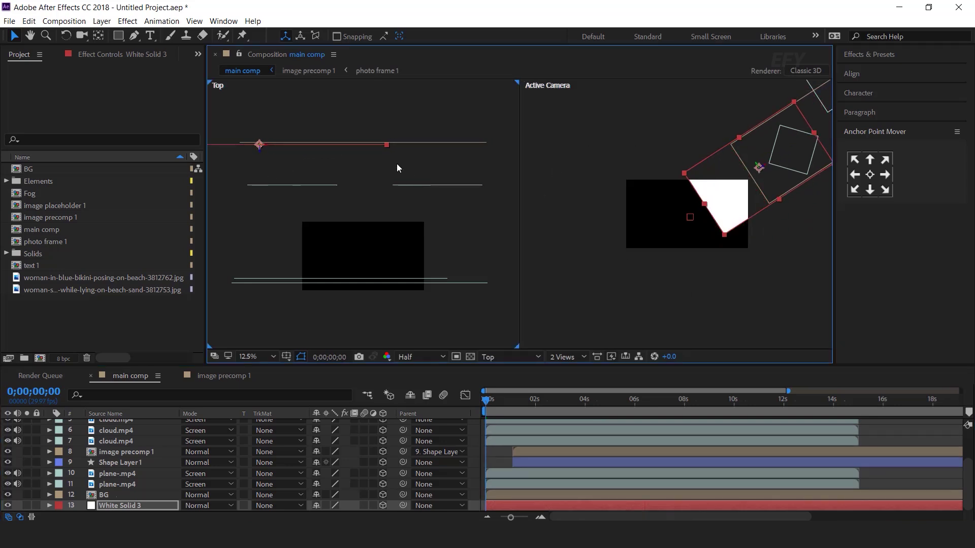
pyautogui.moveTo(397, 164); pyautogui.dragTo(439, 160)
pyautogui.moveTo(309, 147); pyautogui.dragTo(181, 146)
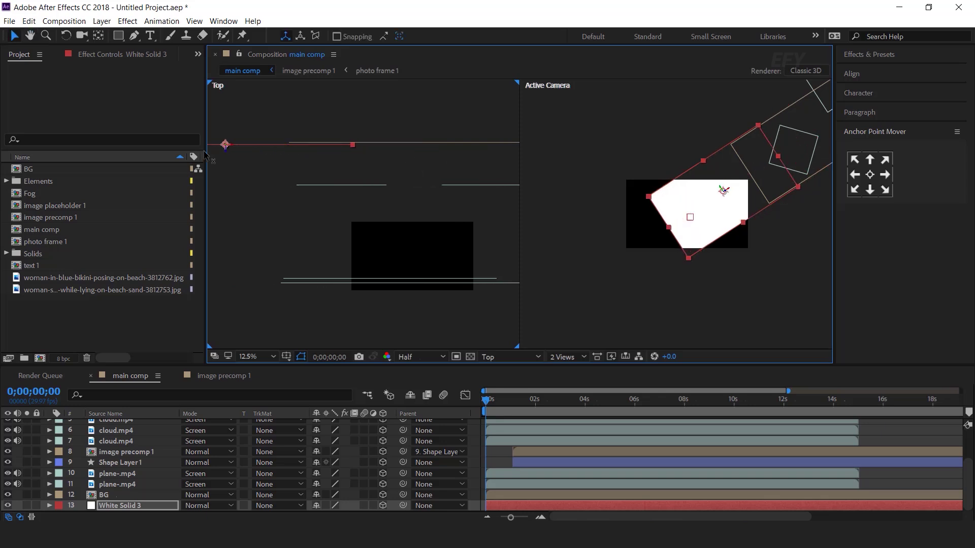
pyautogui.moveTo(707, 204); pyautogui.dragTo(689, 208)
pyautogui.scroll(6, 782, 184)
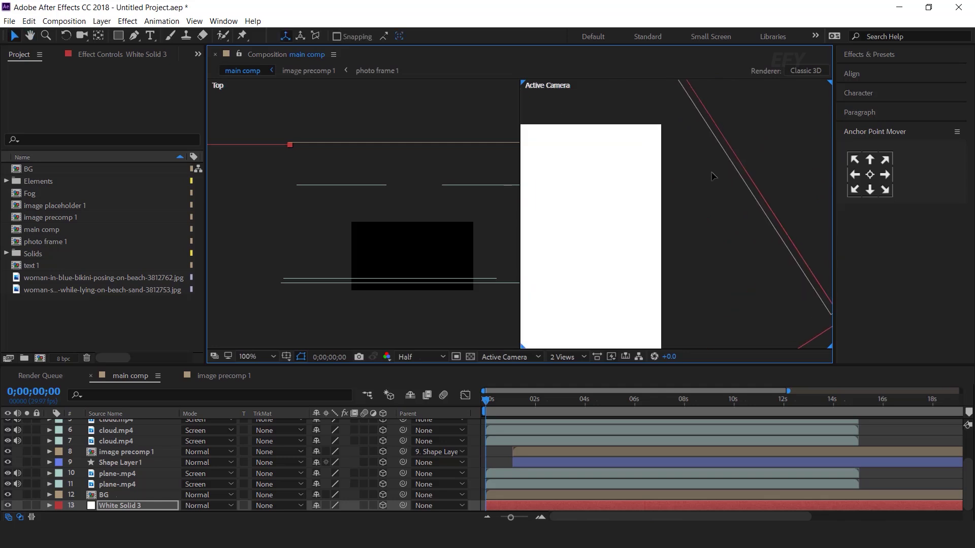
pyautogui.moveTo(713, 176); pyautogui.dragTo(709, 178)
pyautogui.scroll(-6, 749, 179)
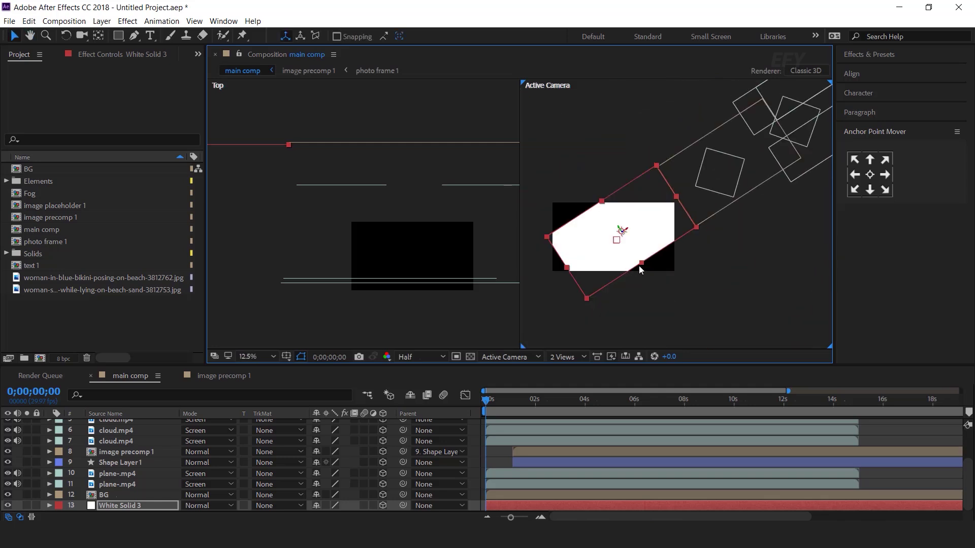
# Move the left white solid's anchor point to its right-edge centre and stretch the solid to cover the camera frame at 0;00;00;00.
pyautogui.moveTo(654, 271); pyautogui.dragTo(665, 281)
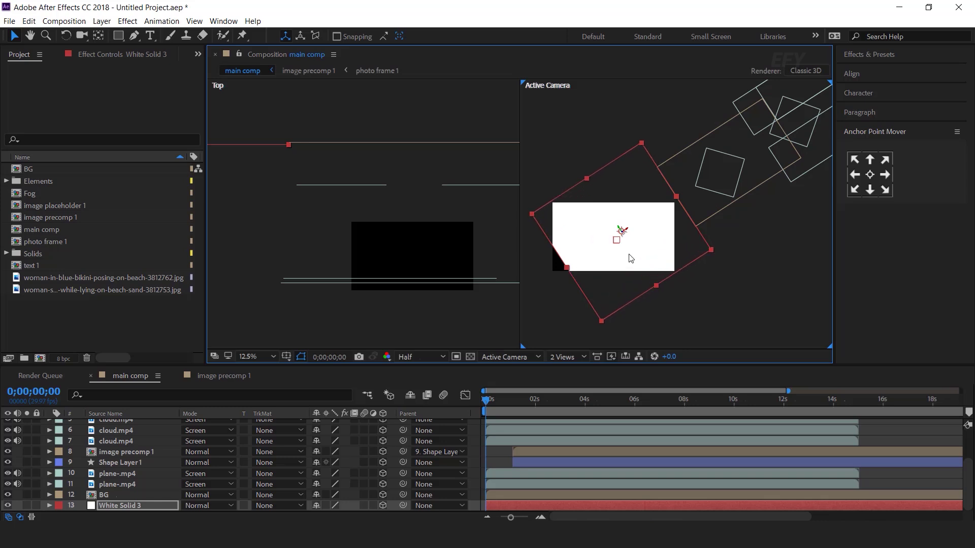
pyautogui.click(885, 174)
pyautogui.moveTo(565, 267); pyautogui.dragTo(542, 277)
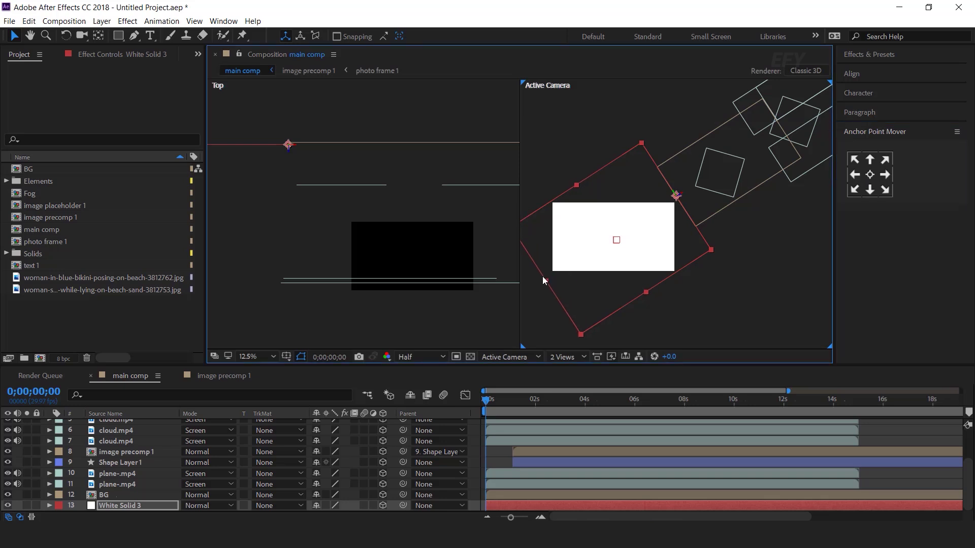
pyautogui.moveTo(577, 185); pyautogui.dragTo(569, 180)
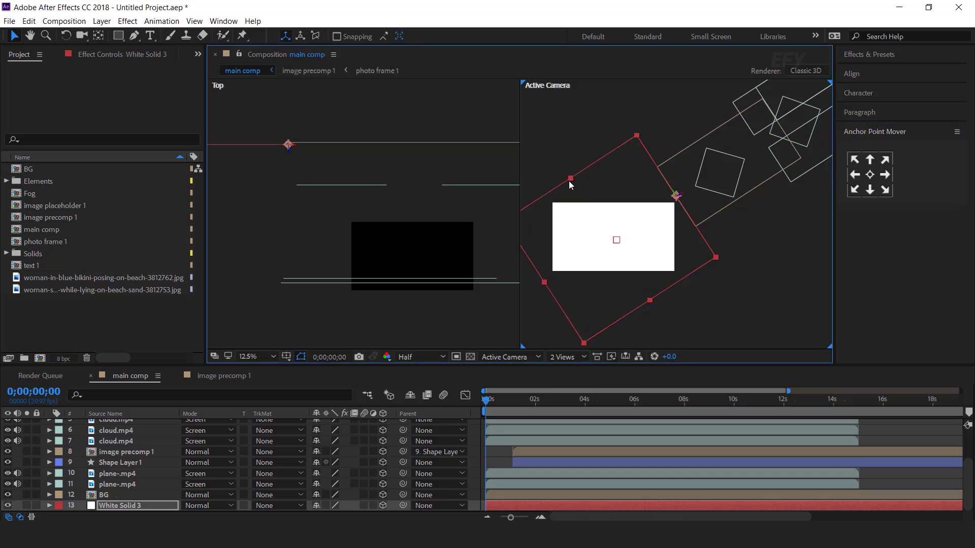
# Duplicate the white solid and slide the copy across so it meets BG's right edge.
pyautogui.click(122, 506)
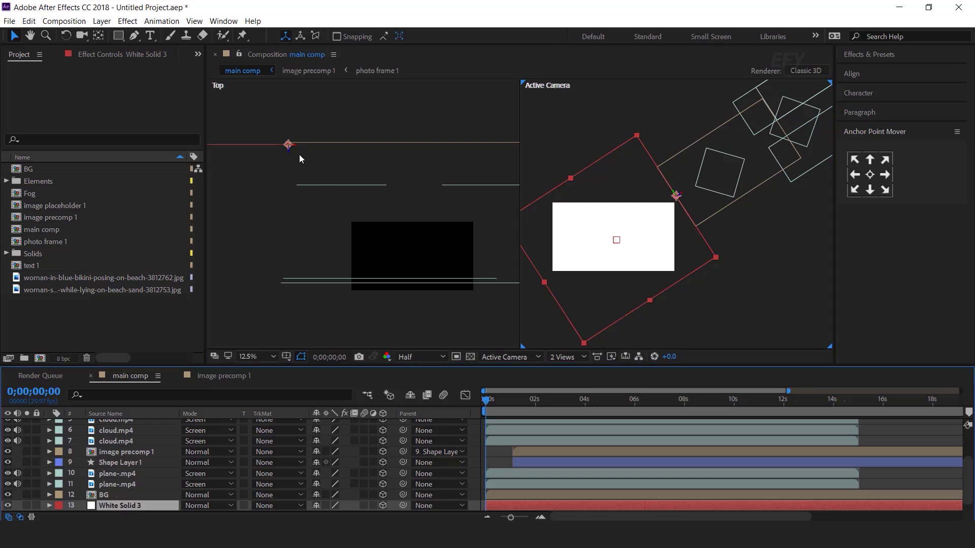
pyautogui.moveTo(294, 150); pyautogui.dragTo(278, 169)
pyautogui.scroll(5, 759, 145)
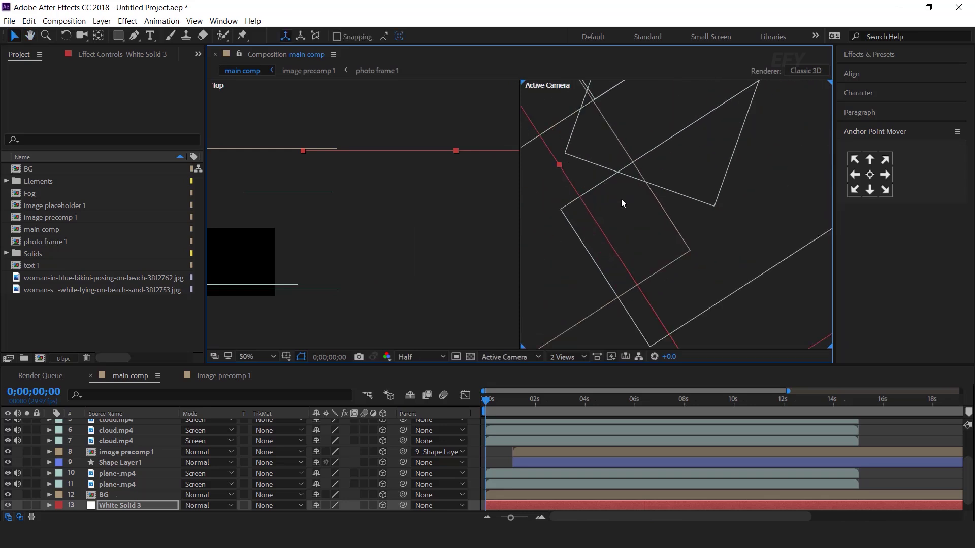
pyautogui.scroll(-3, 666, 237)
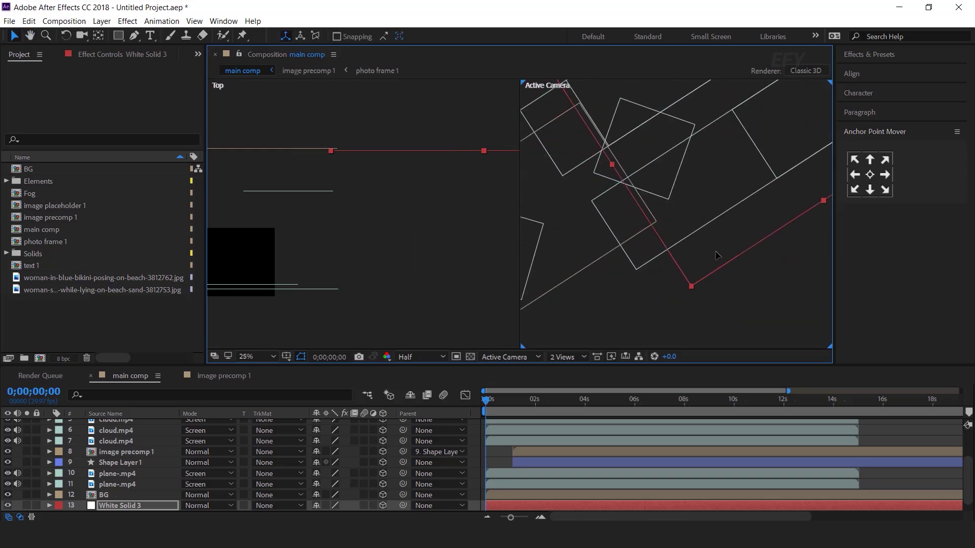
pyautogui.moveTo(716, 255); pyautogui.dragTo(718, 255)
pyautogui.scroll(-3, 673, 241)
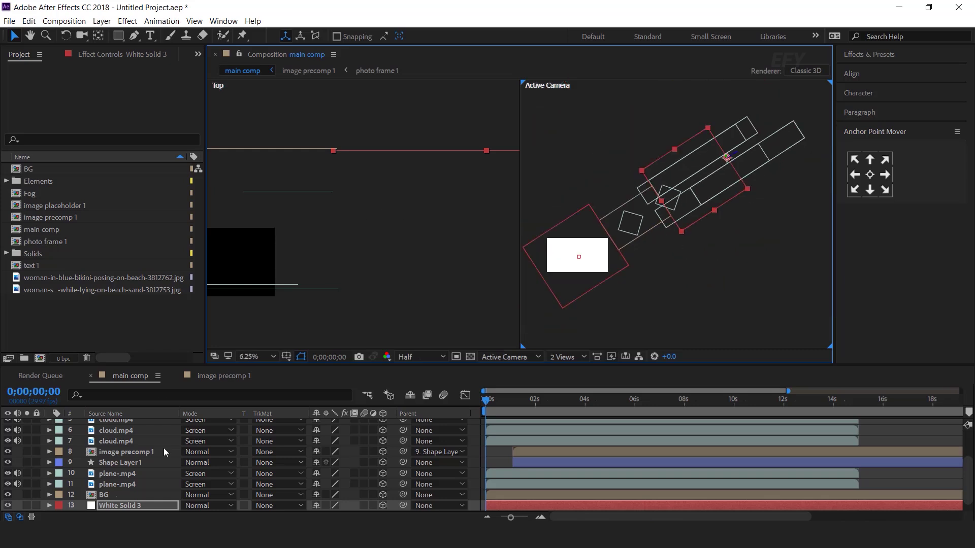
# Duplicate the white solid again and place the copy along BG's upper edge.
pyautogui.click(127, 505)
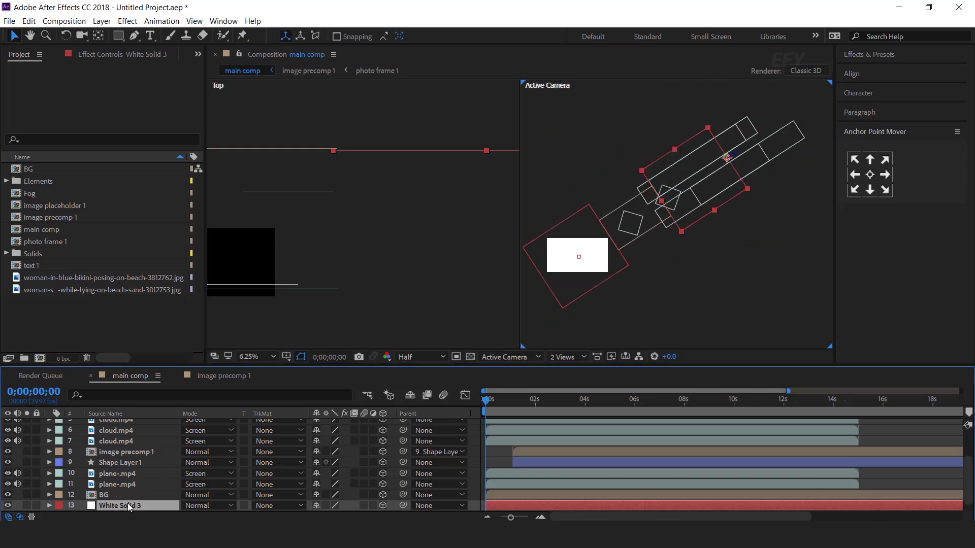
pyautogui.moveTo(718, 193)
pyautogui.mouseDown()
pyautogui.moveTo(627, 196)
pyautogui.moveTo(668, 174)
pyautogui.moveTo(655, 200)
pyautogui.mouseUp()
pyautogui.scroll(4, 627, 196)
pyautogui.scroll(-4, 656, 197)
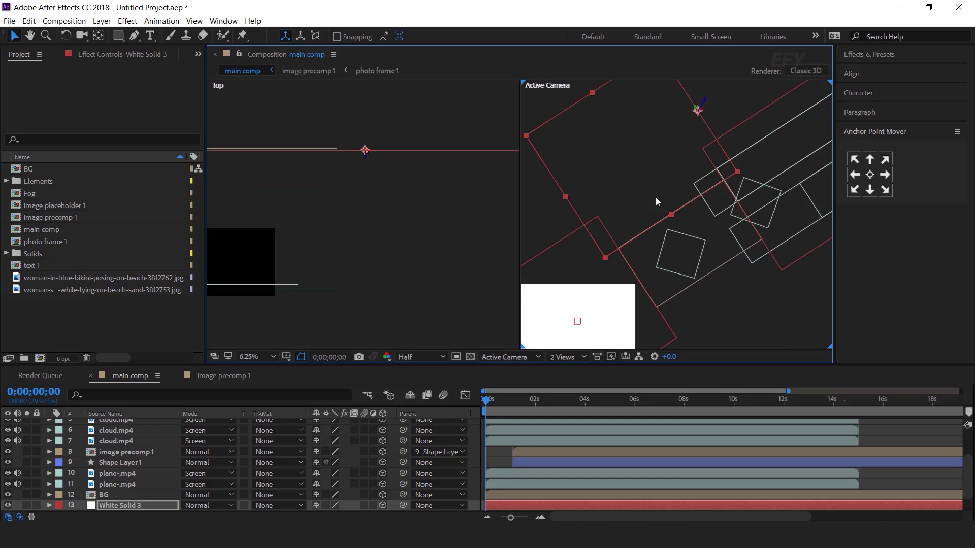
# Place another copy of the white solid below BG, aligning its upper side with BG's lower edge.
pyautogui.moveTo(641, 201)
pyautogui.mouseDown()
pyautogui.moveTo(642, 185)
pyautogui.moveTo(692, 256)
pyautogui.mouseUp()
pyautogui.scroll(6, 691, 254)
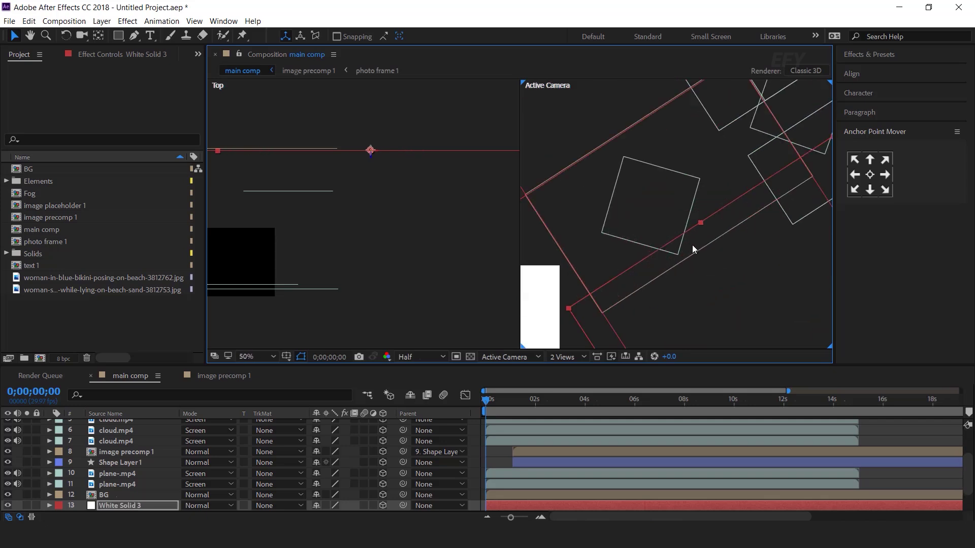
pyautogui.moveTo(705, 240); pyautogui.dragTo(703, 277)
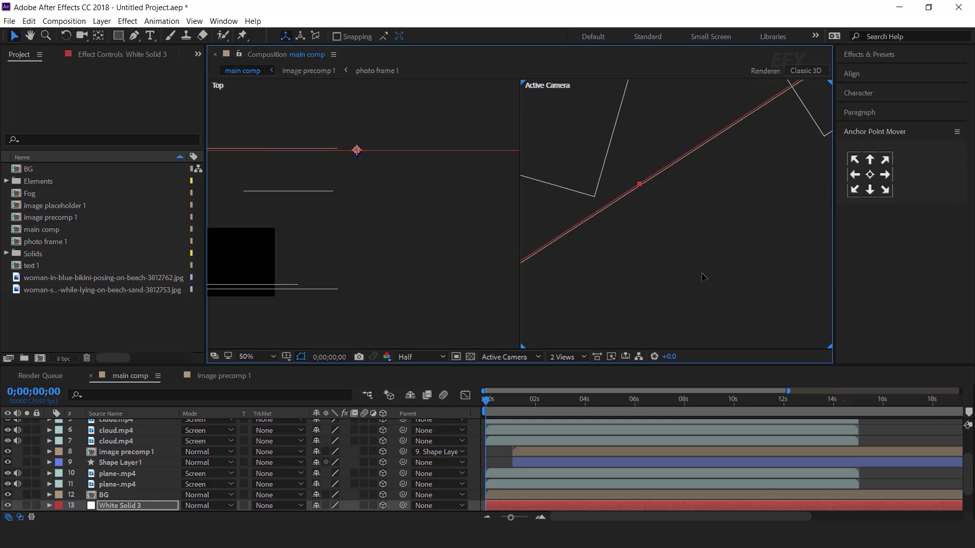
pyautogui.scroll(-6, 703, 274)
# Return to a single Active Camera view and preview the composition from the beginning.
pyautogui.click(566, 357)
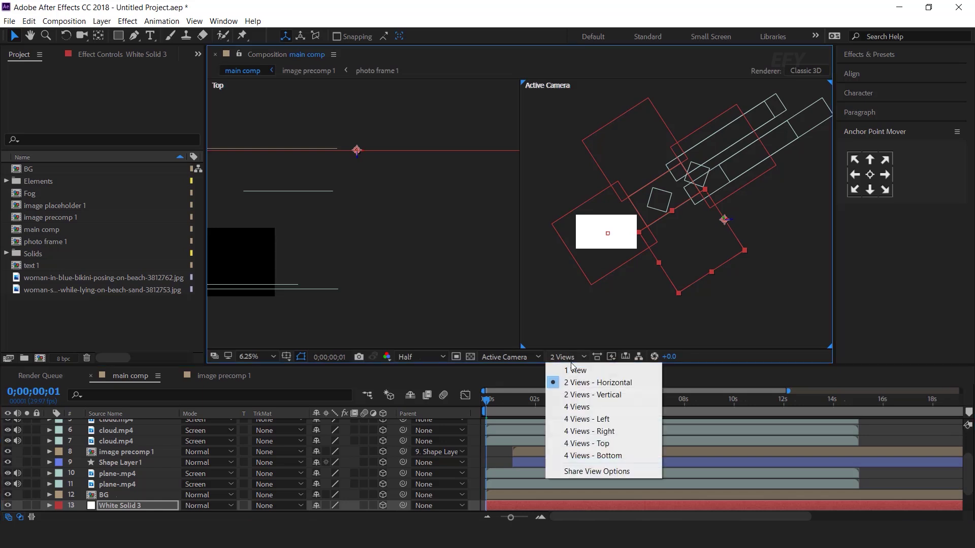
pyautogui.click(576, 370)
pyautogui.click(712, 249)
pyautogui.press('space')
pyautogui.click(479, 403)
pyautogui.scroll(1, 575, 282)
pyautogui.press('space')
pyautogui.scroll(1, 355, 255)
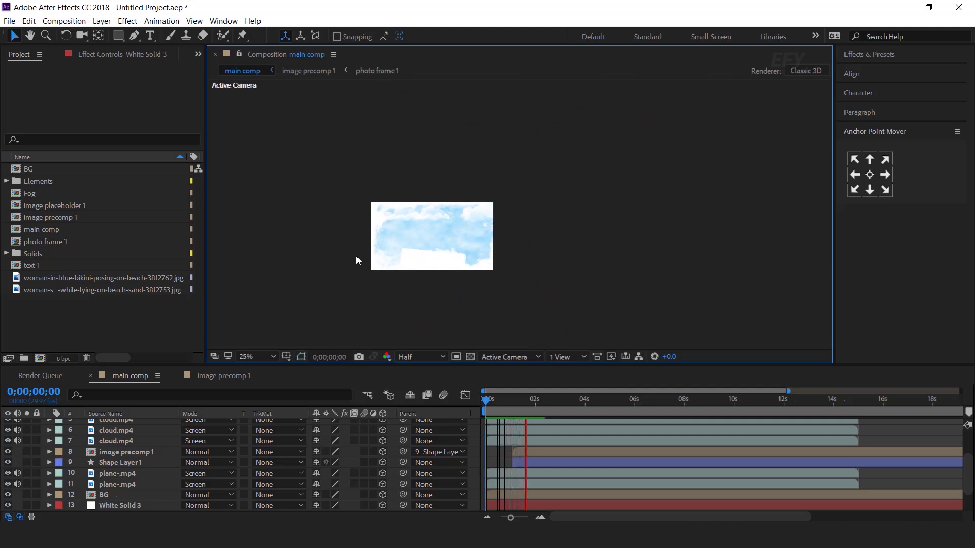
# At 0;00;00;25, nudge the left white solid to close the dark gap at BG's left edge.
pyautogui.click(500, 401)
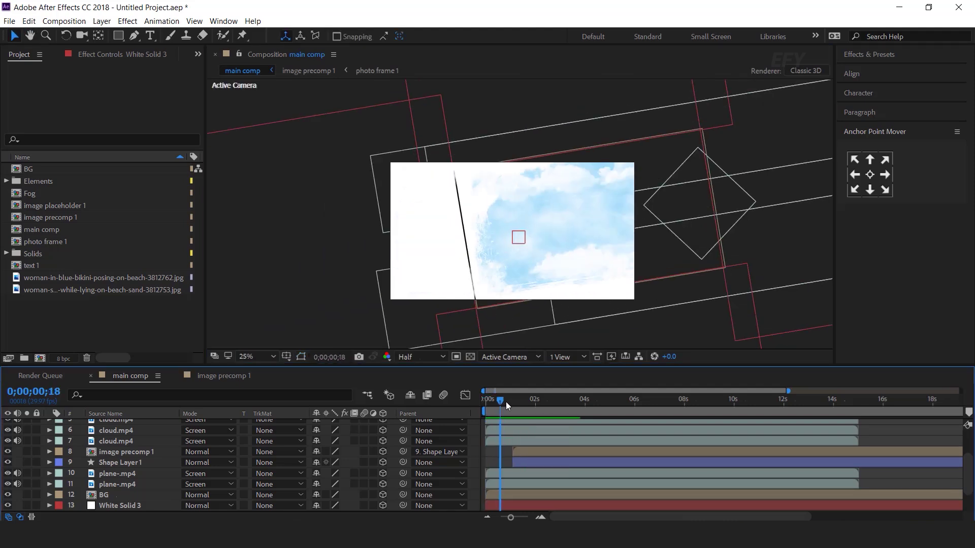
pyautogui.click(507, 401)
pyautogui.click(341, 314)
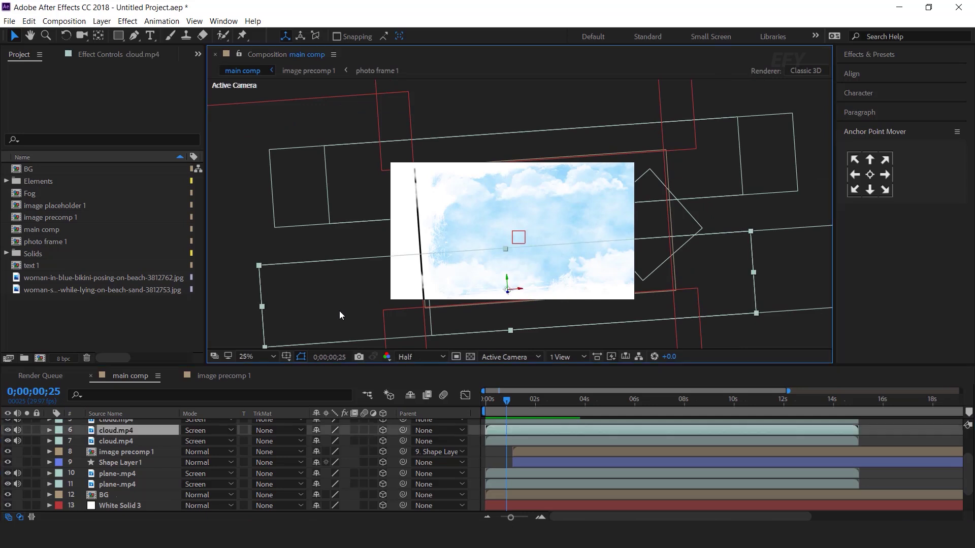
pyautogui.click(405, 170)
pyautogui.scroll(2, 408, 248)
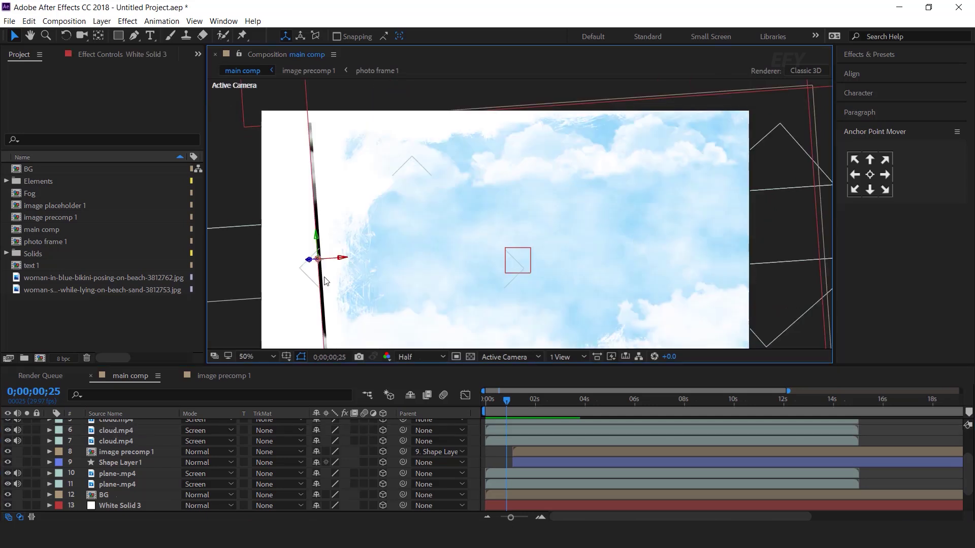
pyautogui.moveTo(326, 281); pyautogui.dragTo(409, 282)
# Check the closed seam at 0;00;00;11 and preview the whole animation from the start.
pyautogui.moveTo(506, 401); pyautogui.dragTo(495, 401)
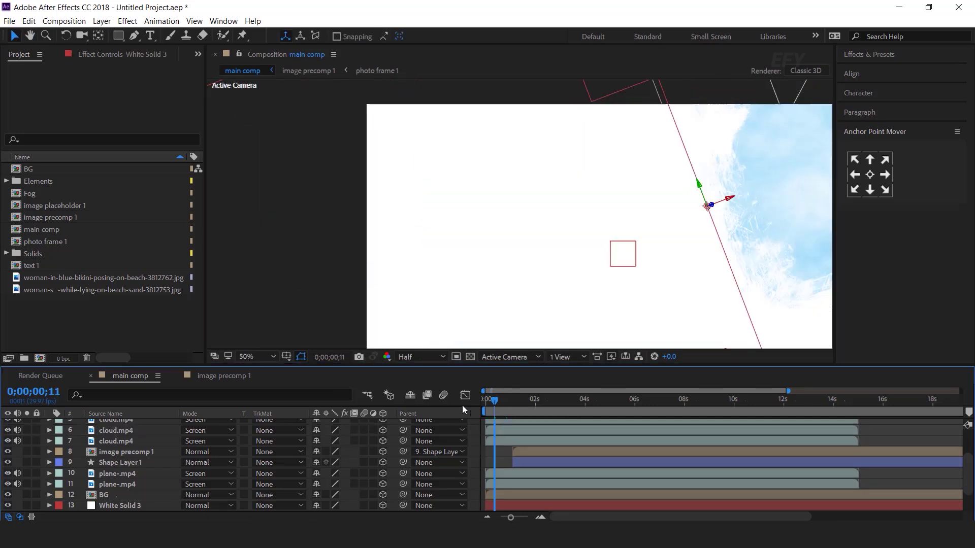
pyautogui.press('space')
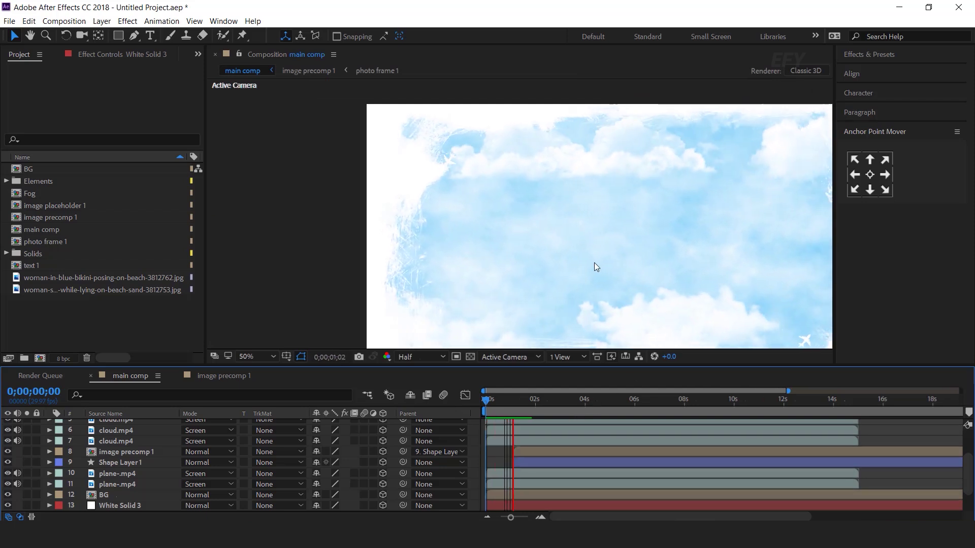
pyautogui.scroll(-2, 578, 263)
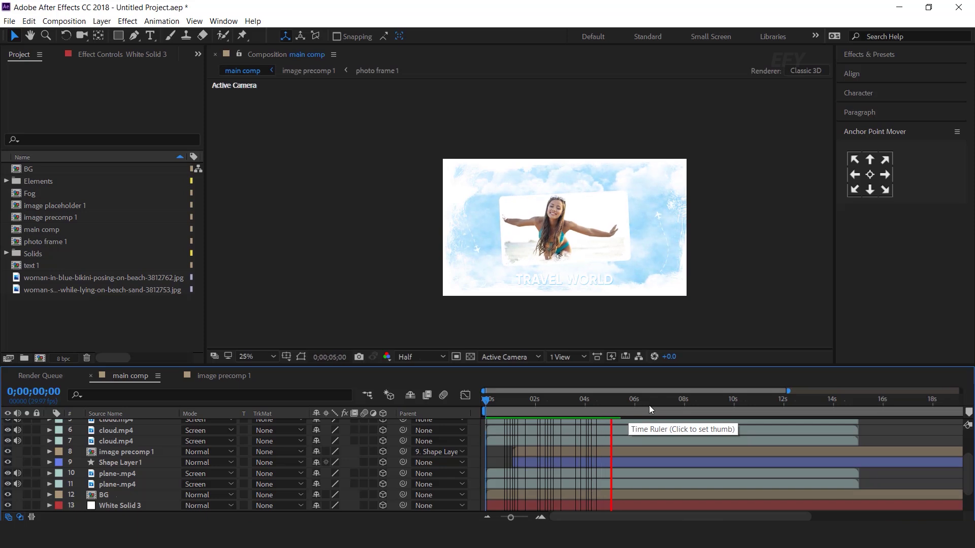
# At 0;00;08;03, set the right white solid's anchor point to its left-edge centre and widen the solid to cover the camera frame.
pyautogui.press('space')
pyautogui.press(',')
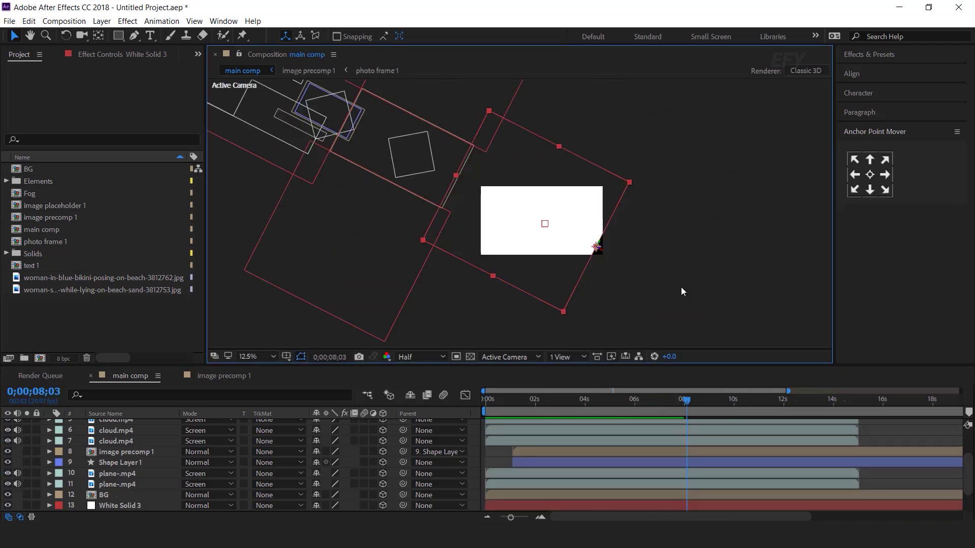
pyautogui.click(855, 174)
pyautogui.moveTo(601, 249); pyautogui.dragTo(617, 258)
pyautogui.click(742, 273)
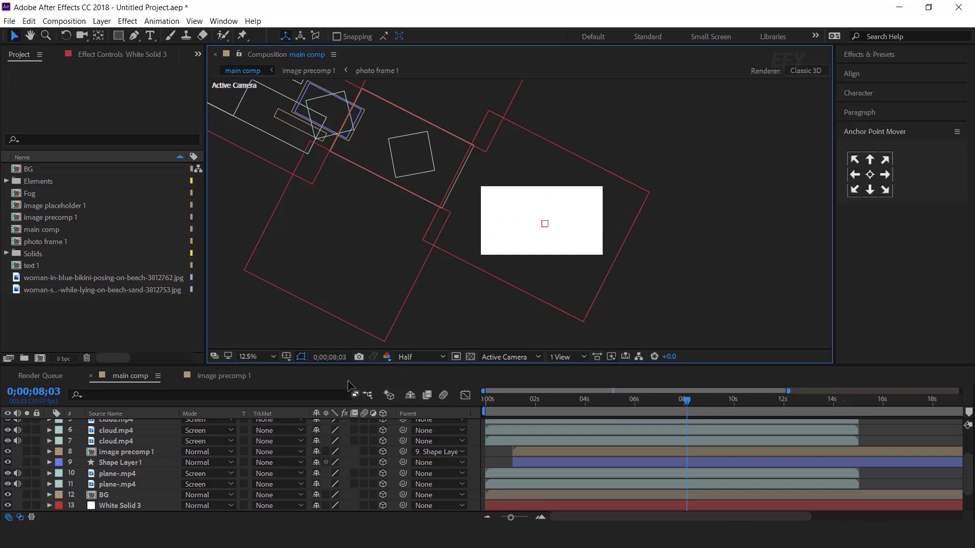
# Pre-compose all layers of main comp into a new composition named "scene 1", moving all attributes into it.
pyautogui.moveTo(483, 406); pyautogui.dragTo(657, 400)
pyautogui.scroll(3, 145, 439)
pyautogui.scroll(-5, 148, 437)
pyautogui.scroll(5, 150, 438)
pyautogui.click(152, 446)
pyautogui.hotkey('ctrl', 'a')
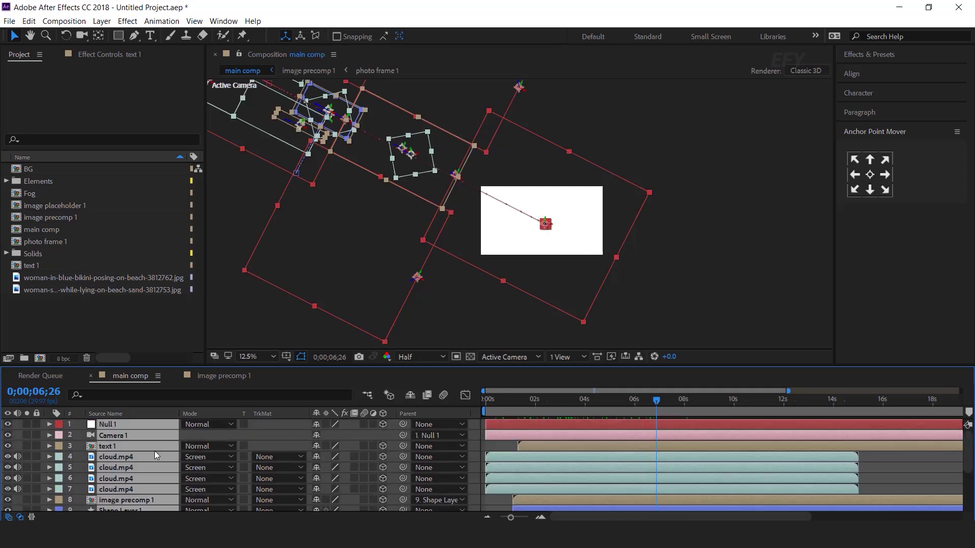
pyautogui.click(365, 448)
pyautogui.rightClick(132, 427)
pyautogui.click(168, 422)
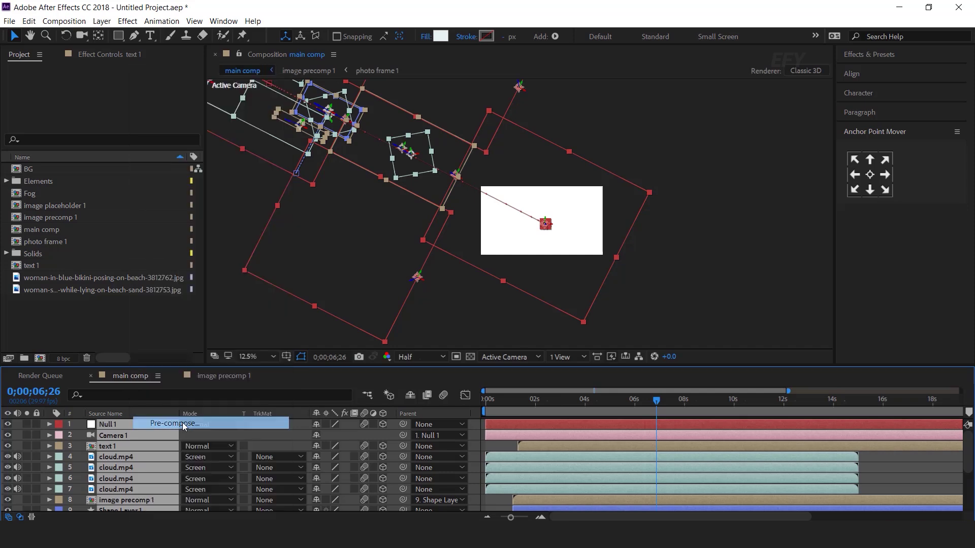
pyautogui.write('scene 1')
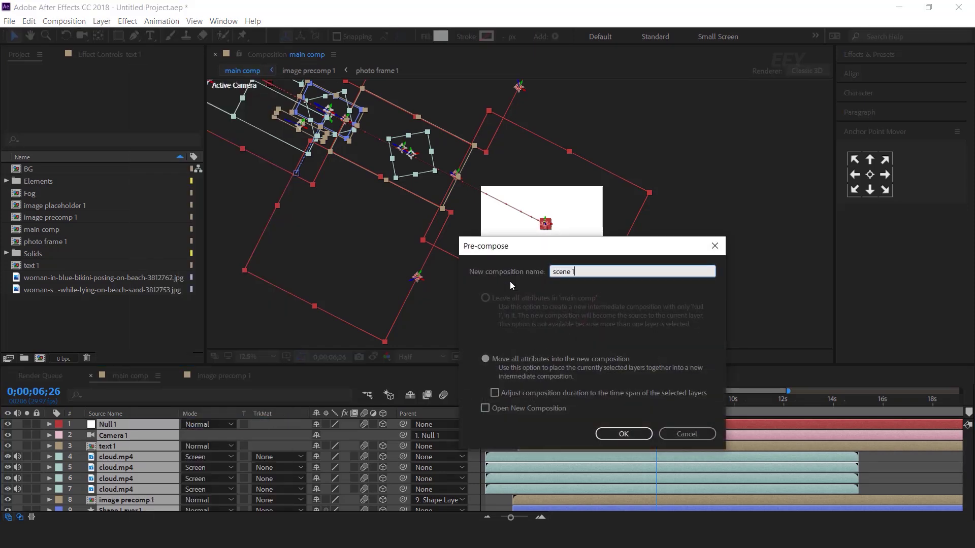
pyautogui.press('Return')
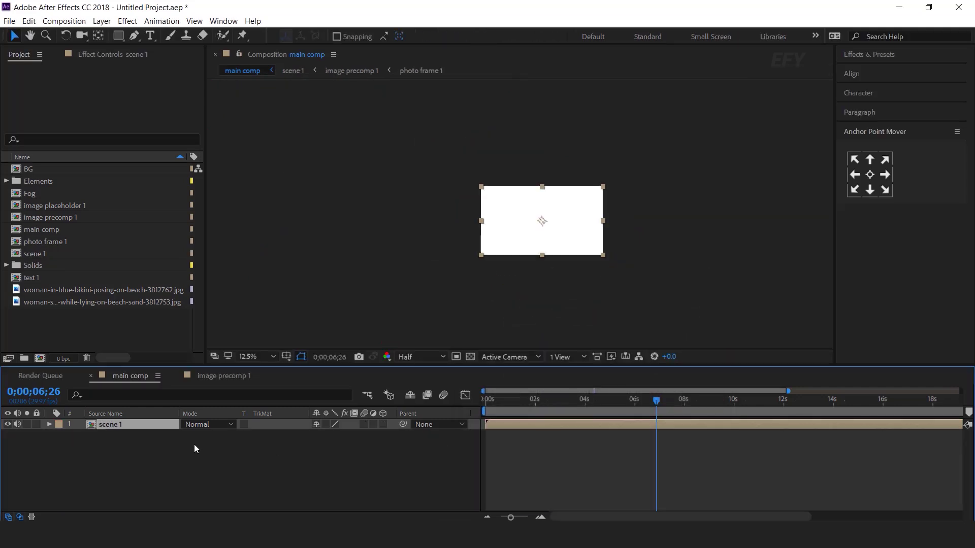
# Duplicate the scene 1 layer and shift the upper copy to start just after 6 seconds, overlapping the first scene's white ending.
pyautogui.hotkey('ctrl', 'd')
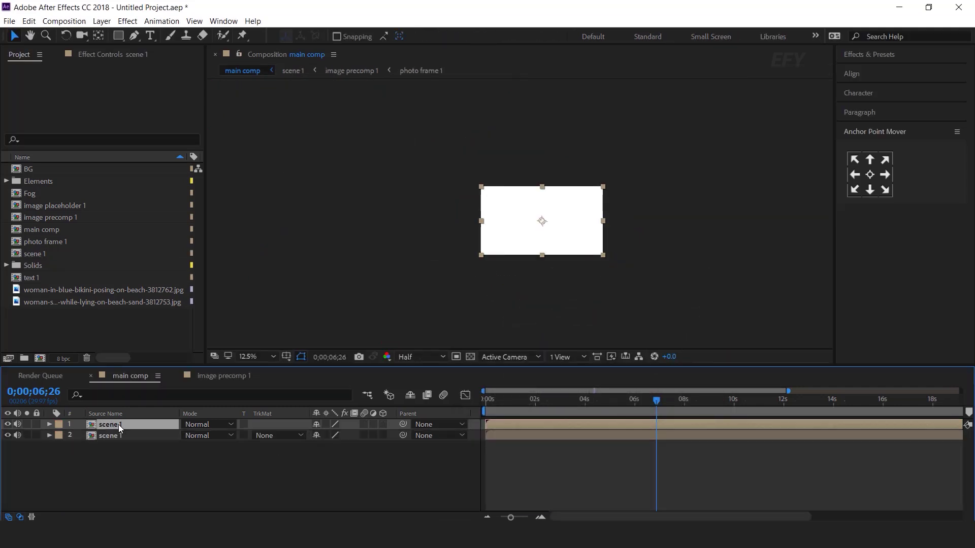
pyautogui.moveTo(537, 427); pyautogui.dragTo(671, 428)
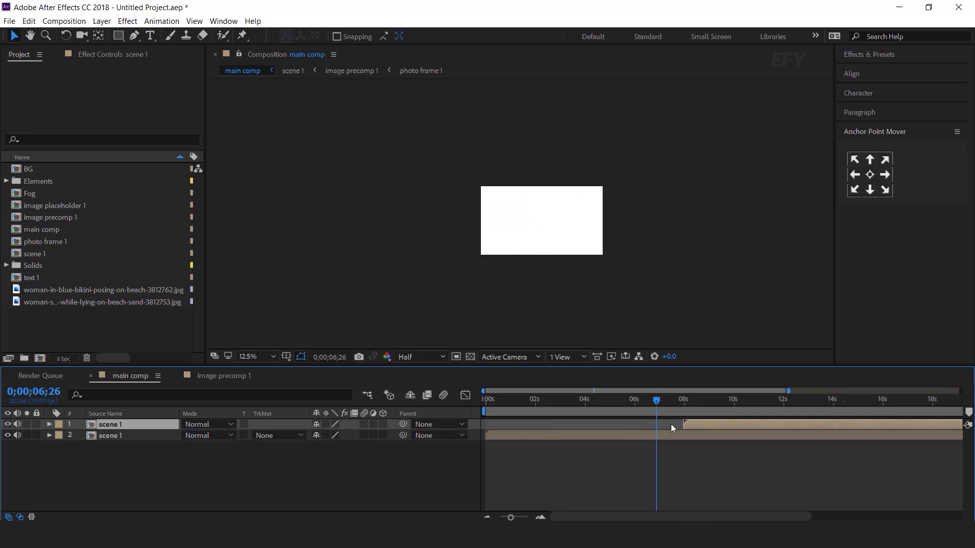
pyautogui.click(617, 401)
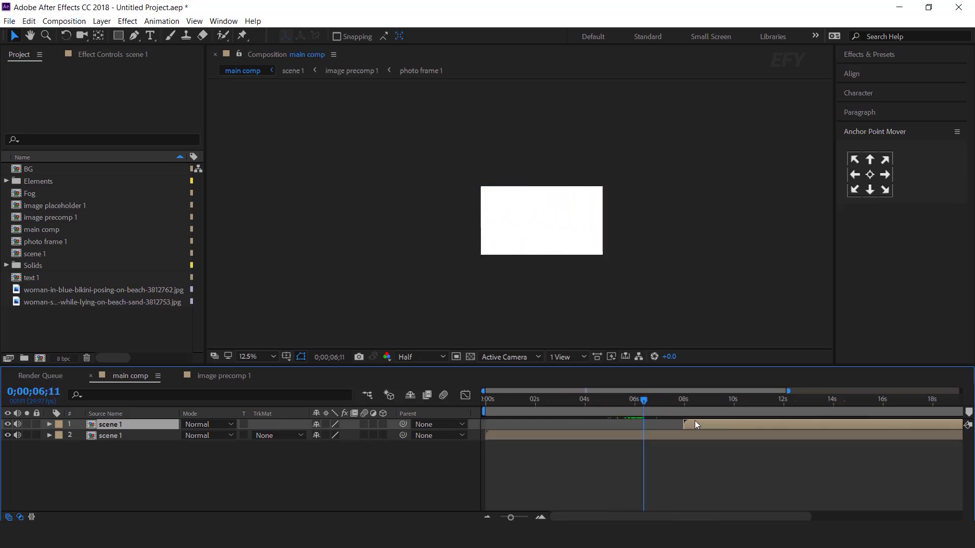
pyautogui.moveTo(696, 421); pyautogui.dragTo(664, 428)
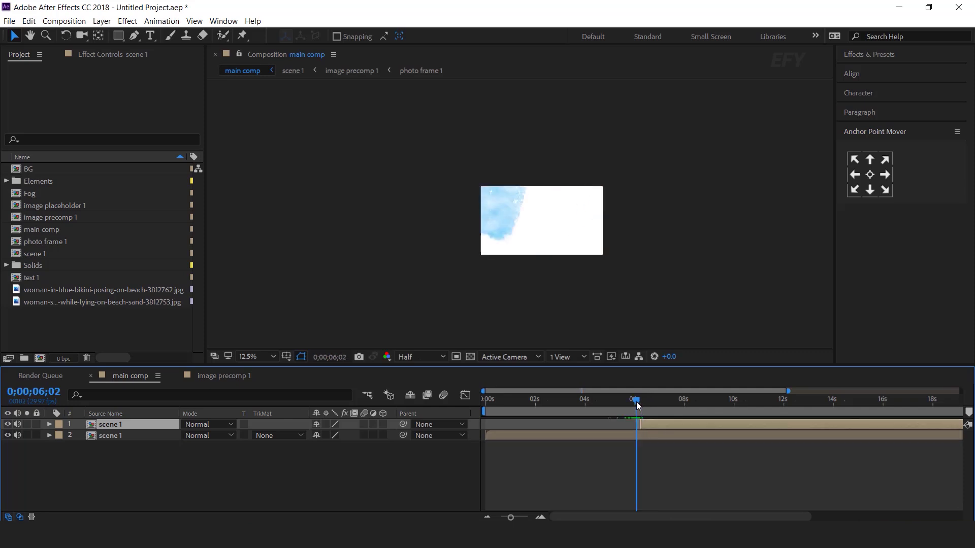
# Duplicate the scene 1 composition as scene 2 and replace the upper scene 1 layer in main comp with it.
pyautogui.click(654, 403)
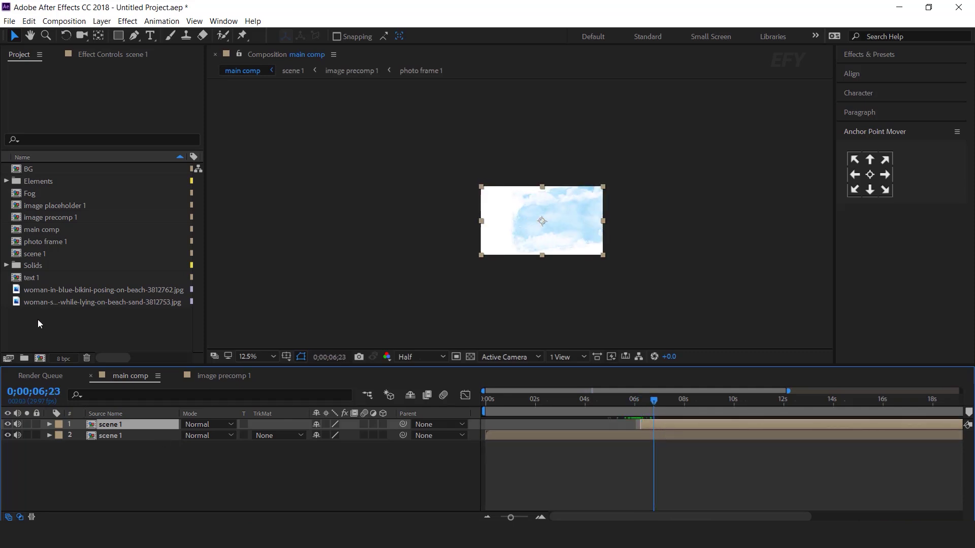
pyautogui.click(41, 254)
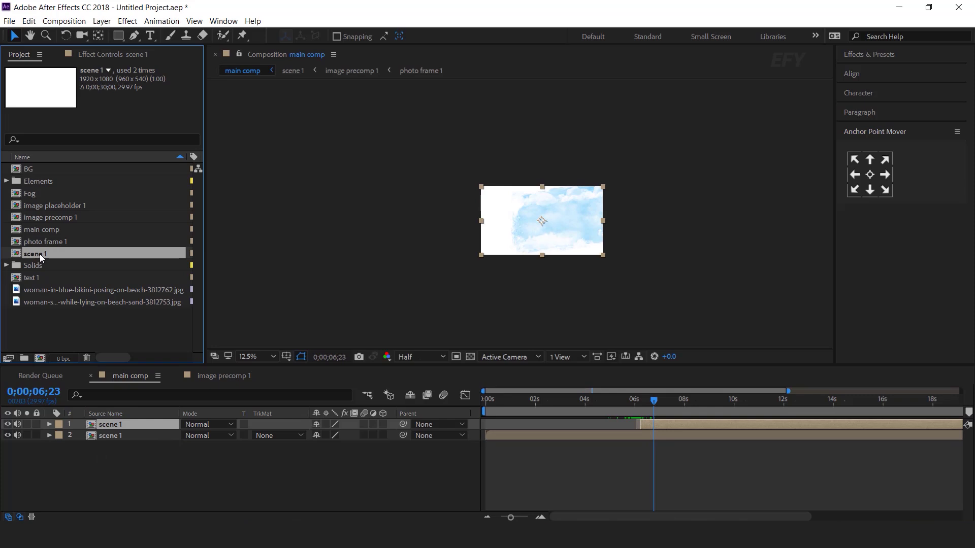
pyautogui.hotkey('ctrl', 'd')
pyautogui.moveTo(43, 267); pyautogui.dragTo(113, 424)
# Inside scene 2, duplicate image precomp 1 as image precomp 2 and swap the new copy into the existing image layer.
pyautogui.doubleClick(114, 424)
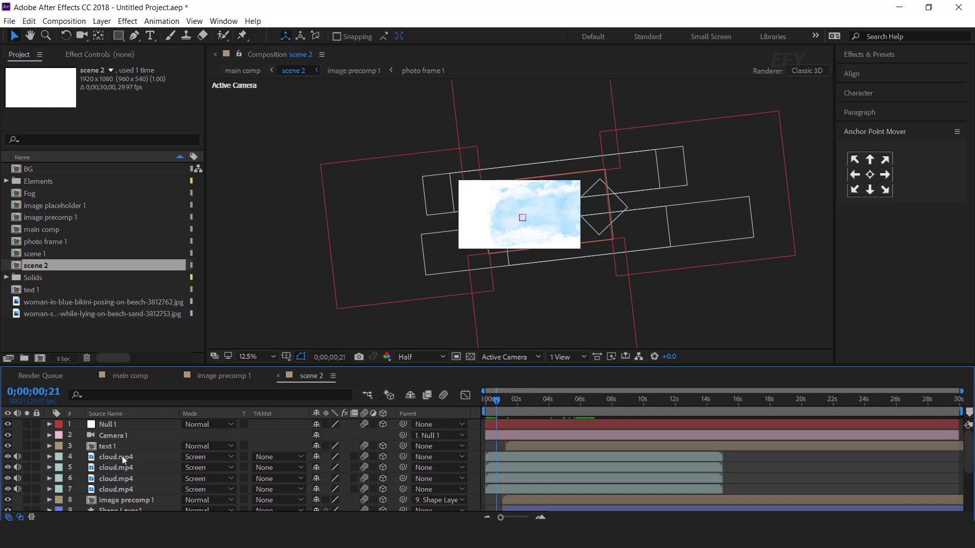
pyautogui.click(137, 501)
pyautogui.scroll(-1, 134, 493)
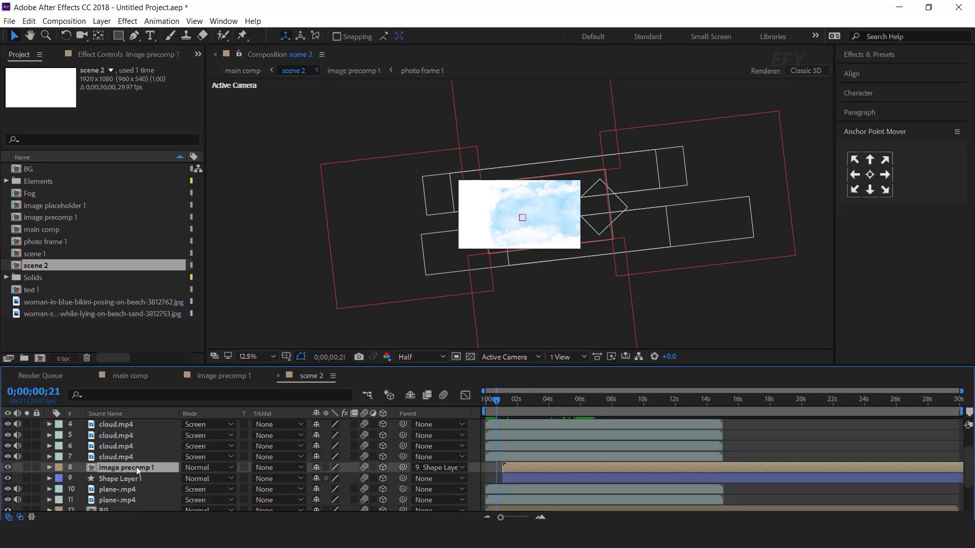
pyautogui.click(66, 219)
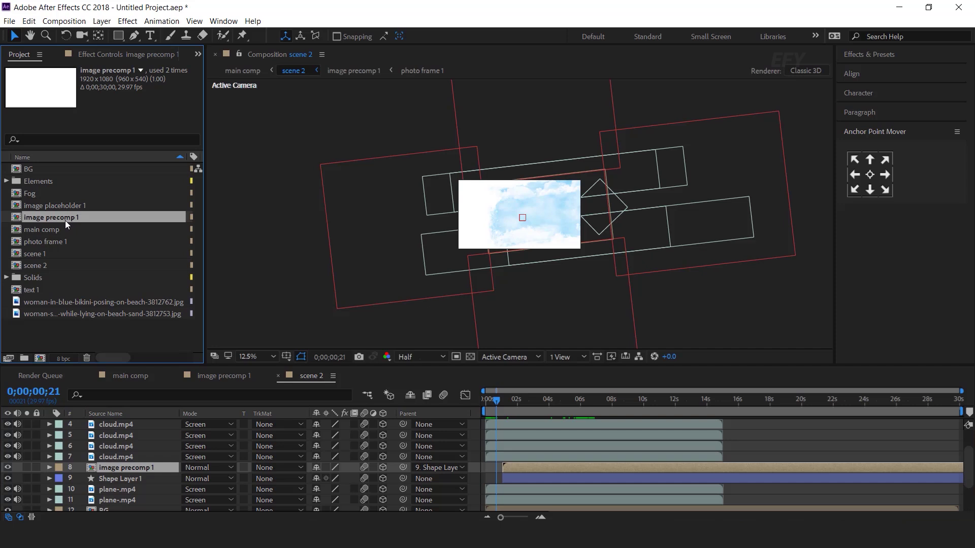
pyautogui.hotkey('ctrl', 'd')
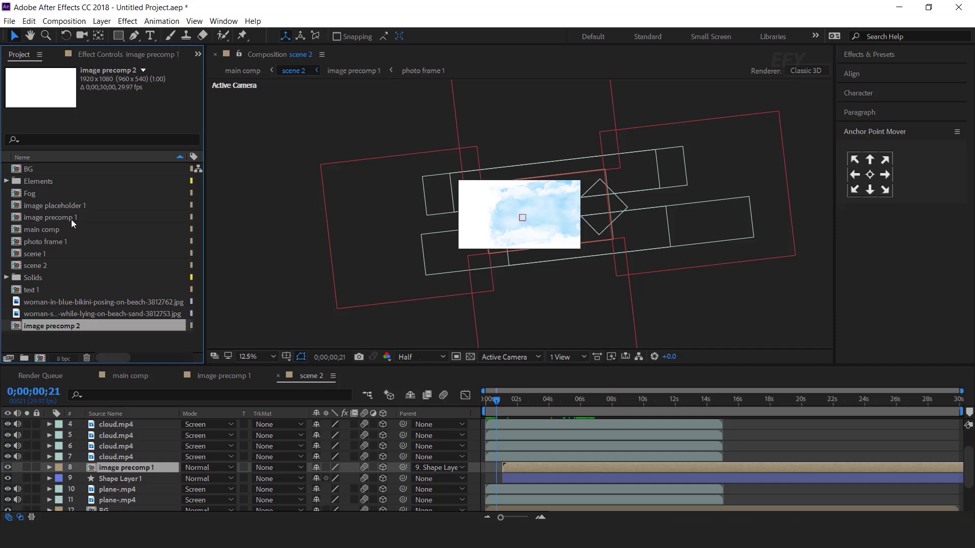
pyautogui.moveTo(70, 232); pyautogui.dragTo(140, 468)
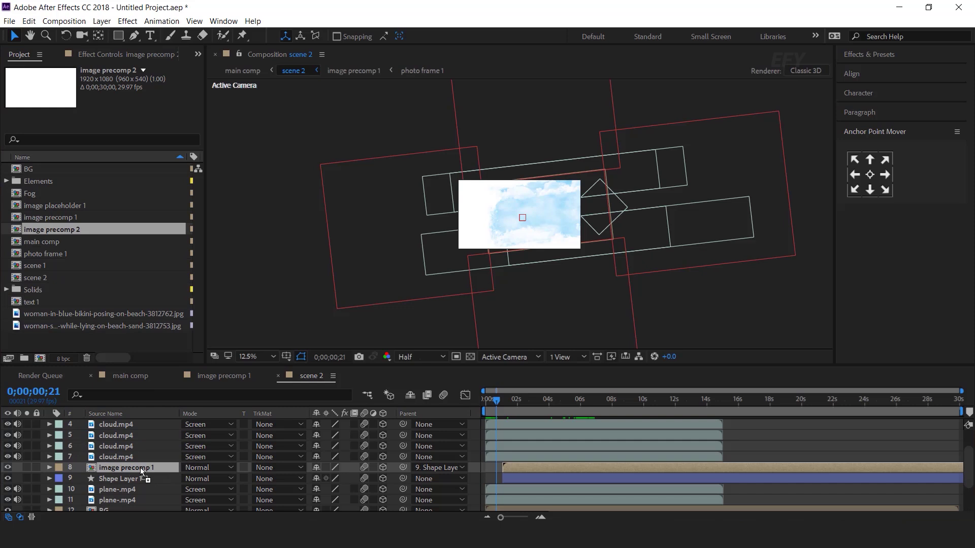
pyautogui.moveTo(140, 467); pyautogui.dragTo(141, 467)
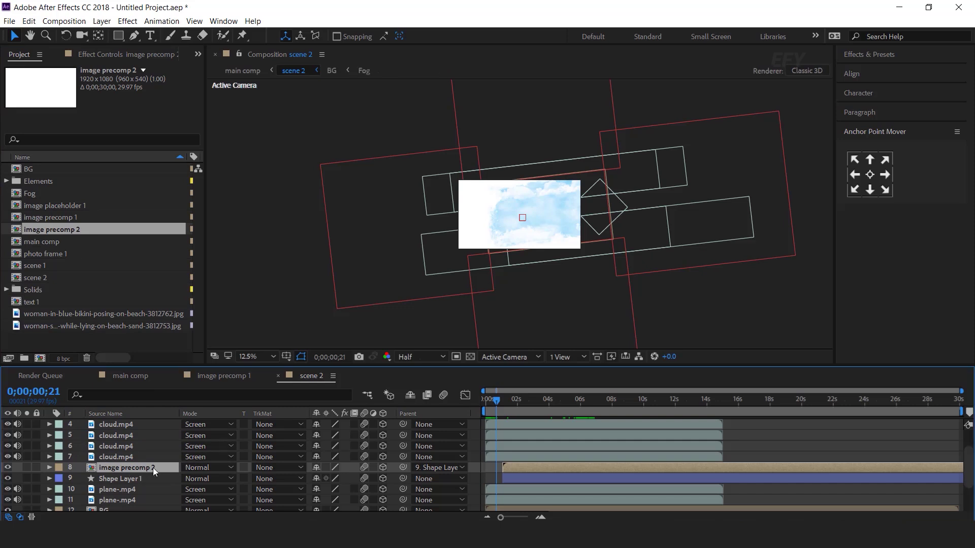
# Inside image precomp 2, duplicate image placeholder 1 as image placeholder 2 and replace the placeholder layer with the copy.
pyautogui.doubleClick(153, 468)
pyautogui.click(160, 449)
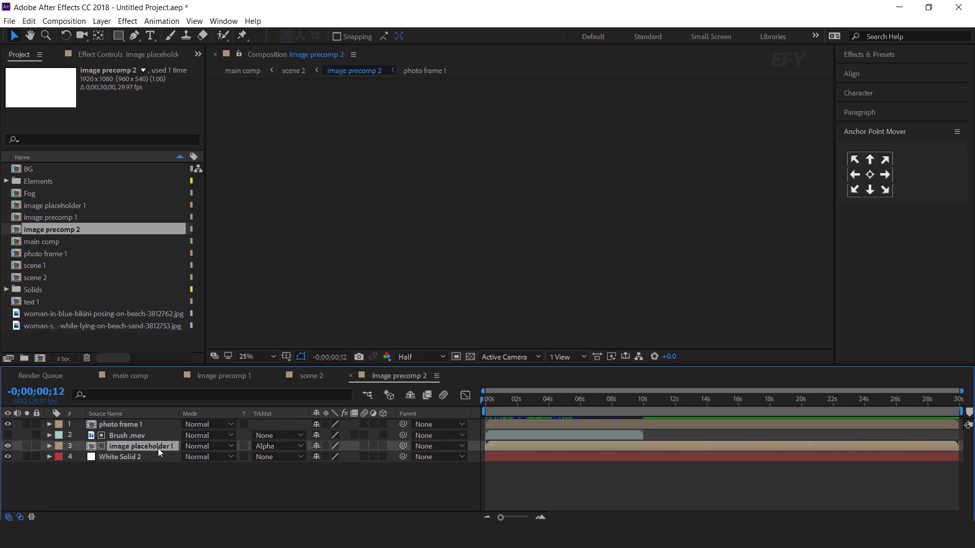
pyautogui.click(55, 211)
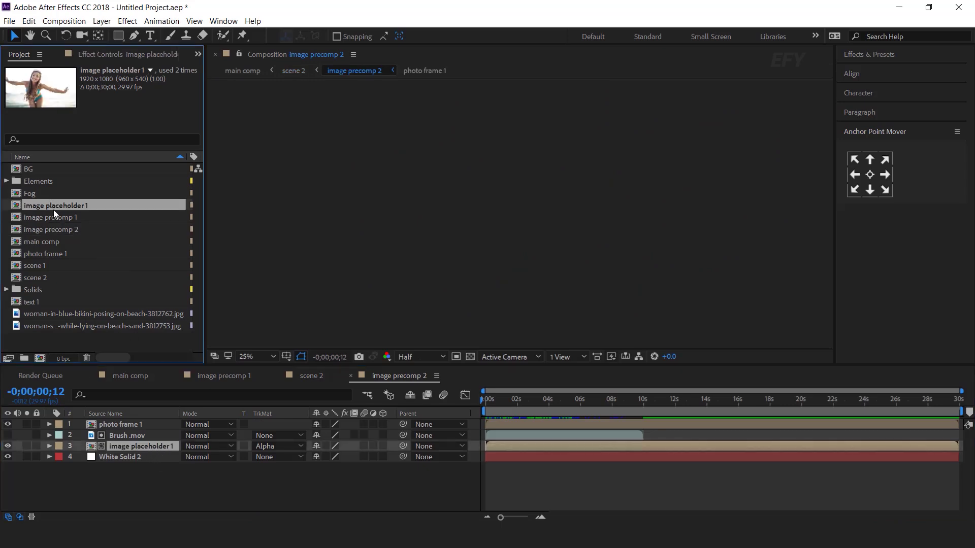
pyautogui.hotkey('ctrl', 'd')
pyautogui.moveTo(54, 211); pyautogui.dragTo(150, 447)
# In image placeholder 2, replace the photo layer with the lying-on-beach-sand-3812753.jpg image and adjust its placement in the frame.
pyautogui.doubleClick(150, 446)
pyautogui.click(135, 425)
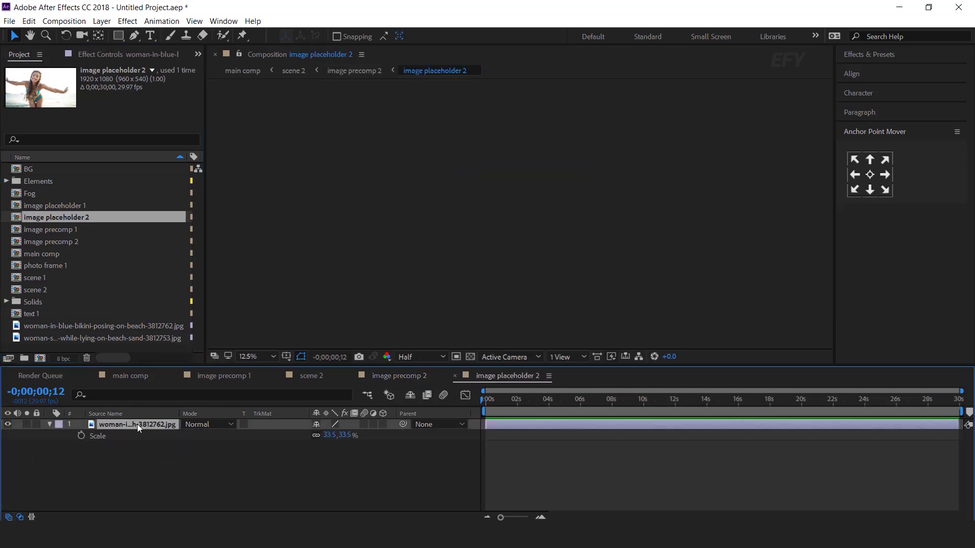
pyautogui.click(47, 325)
pyautogui.click(56, 338)
pyautogui.moveTo(56, 336); pyautogui.dragTo(156, 425)
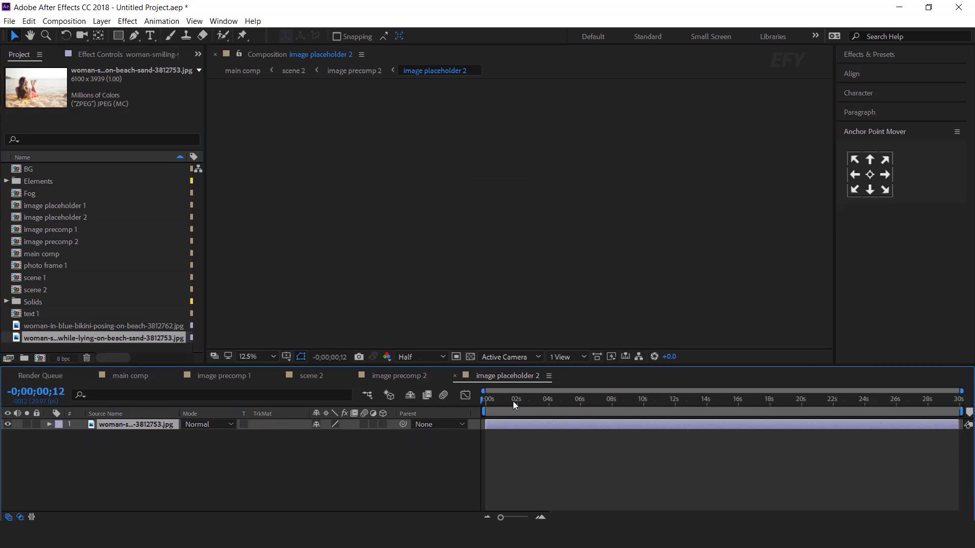
pyautogui.moveTo(513, 402); pyautogui.dragTo(565, 401)
pyautogui.moveTo(516, 239); pyautogui.dragTo(518, 242)
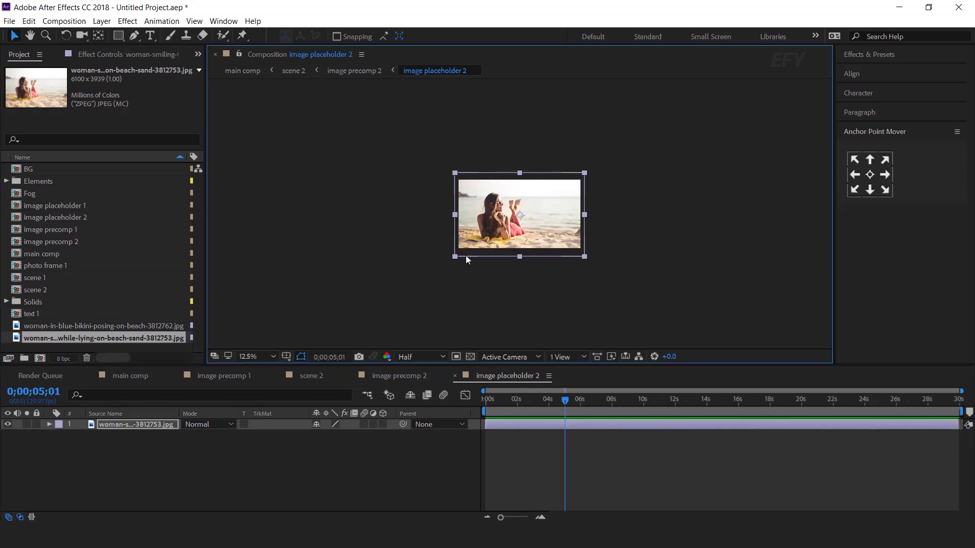
# Preview main comp from the start to check both scenes and the new photo.
pyautogui.click(131, 376)
pyautogui.press('space')
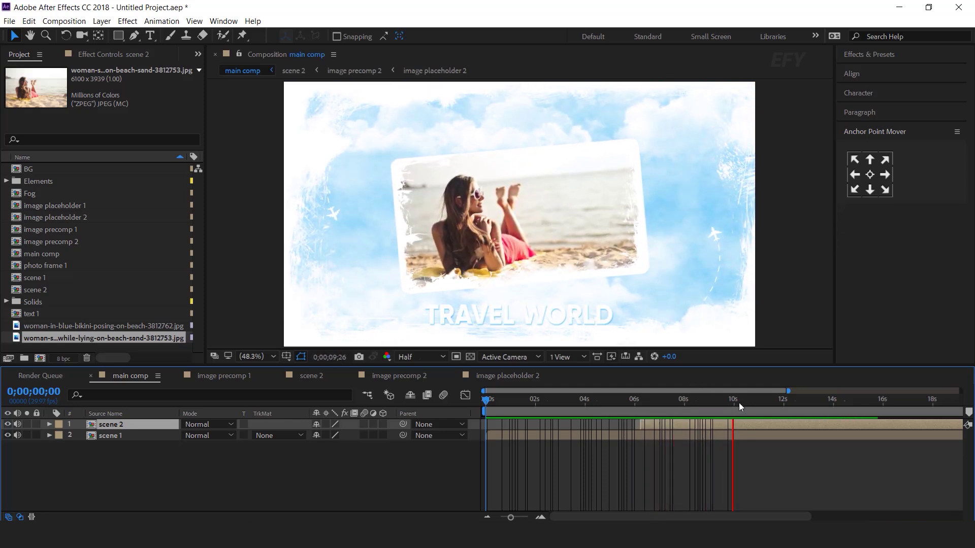
pyautogui.moveTo(782, 396); pyautogui.dragTo(739, 399)
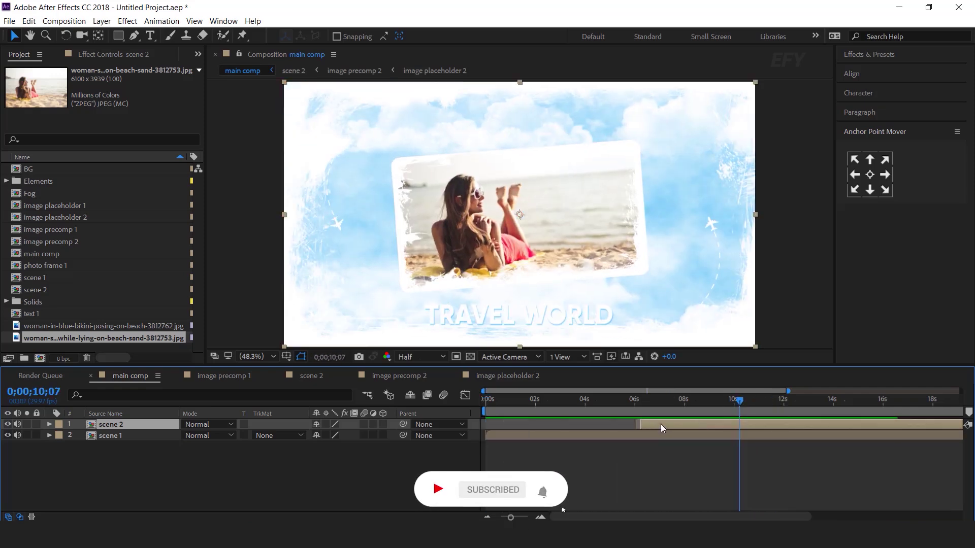
# In scene 2, replace Null 1's keyframes at 0;00;00;00 with position 1010, -2765, 0 and orientation 0°, 0°, 334°, and preview the entrance.
pyautogui.doubleClick(661, 426)
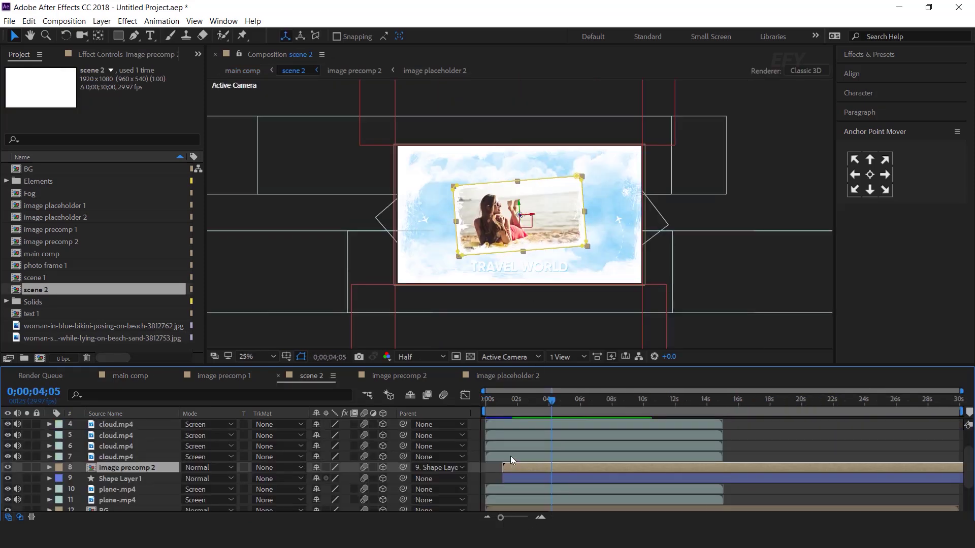
pyautogui.scroll(3, 511, 456)
pyautogui.click(517, 428)
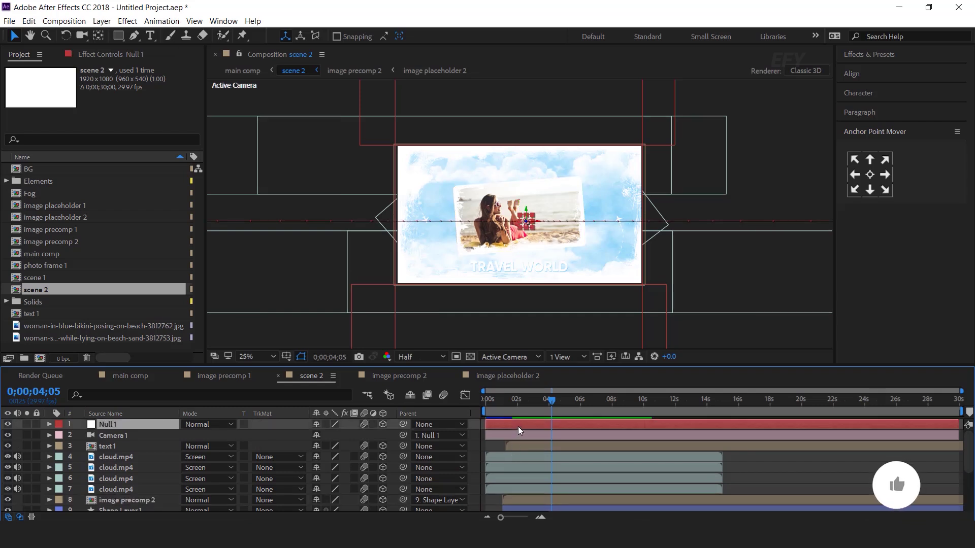
pyautogui.press('u')
pyautogui.click(541, 518)
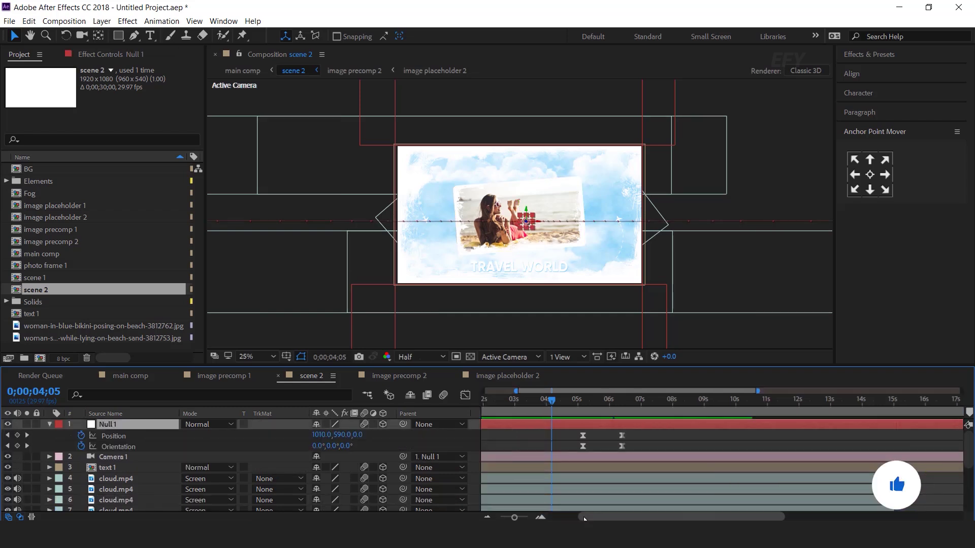
pyautogui.click(540, 517)
pyautogui.moveTo(501, 405); pyautogui.dragTo(485, 404)
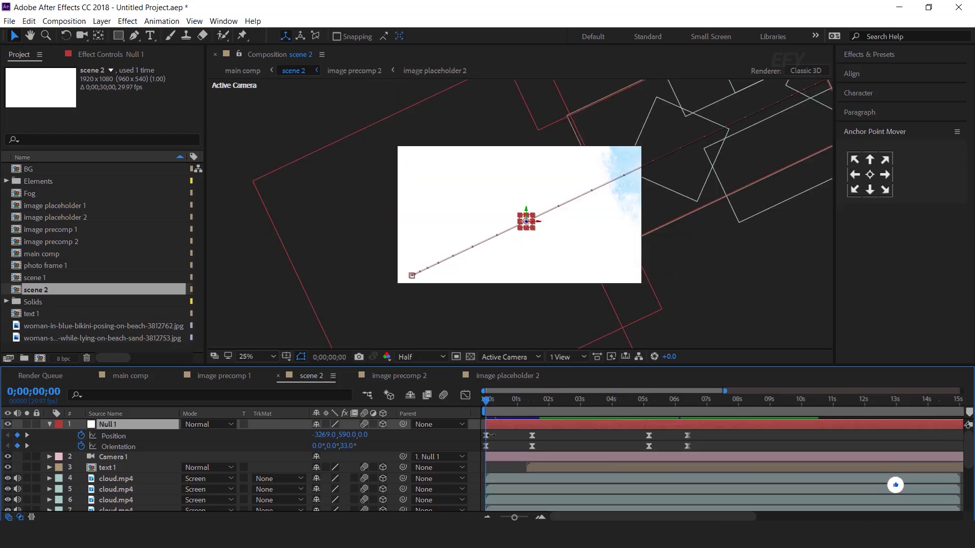
pyautogui.moveTo(497, 440); pyautogui.dragTo(468, 452)
pyautogui.press('Delete')
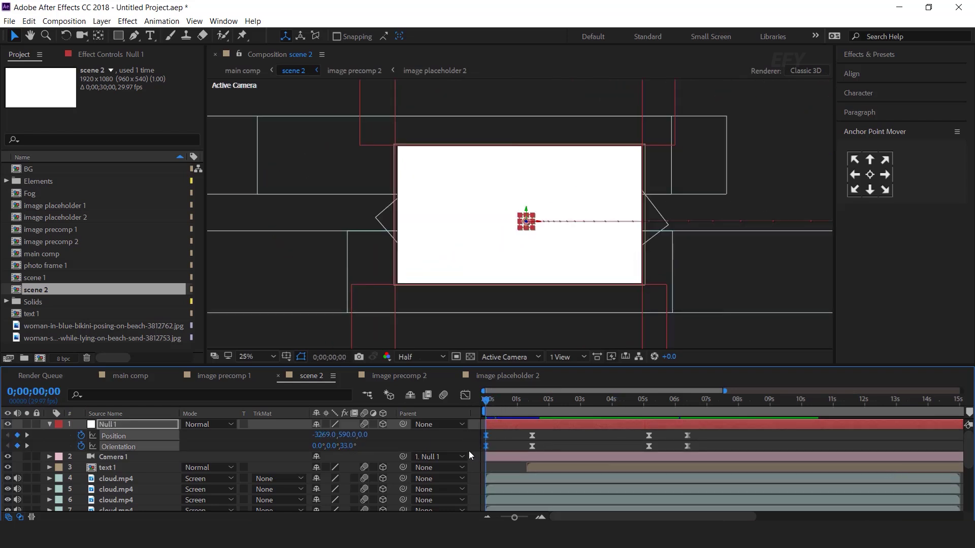
pyautogui.moveTo(347, 446); pyautogui.dragTo(302, 435)
pyautogui.press('space')
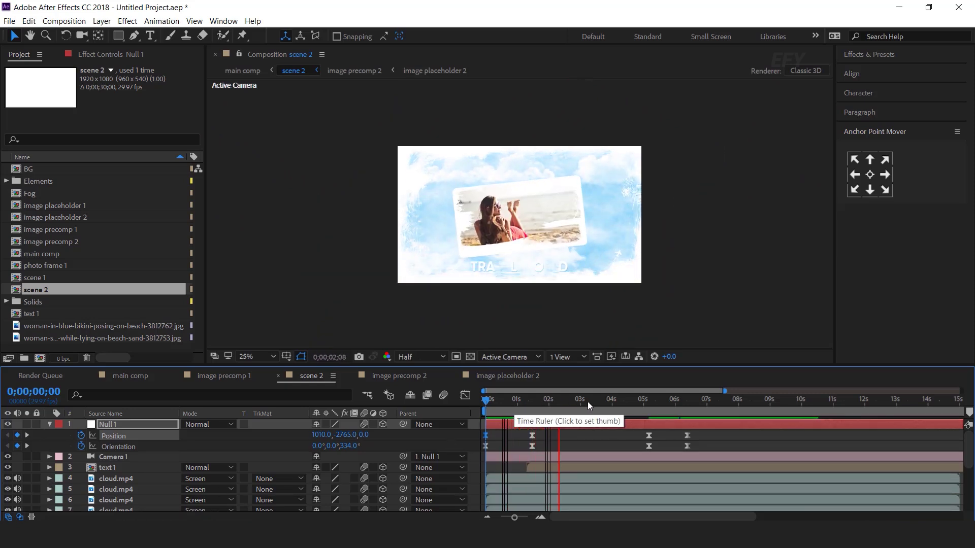
# Replace Null 1's last keyframes at 0;00;06;11 with position 1010, -2730, 0 and orientation 0°, 0°, 26°.
pyautogui.click(678, 401)
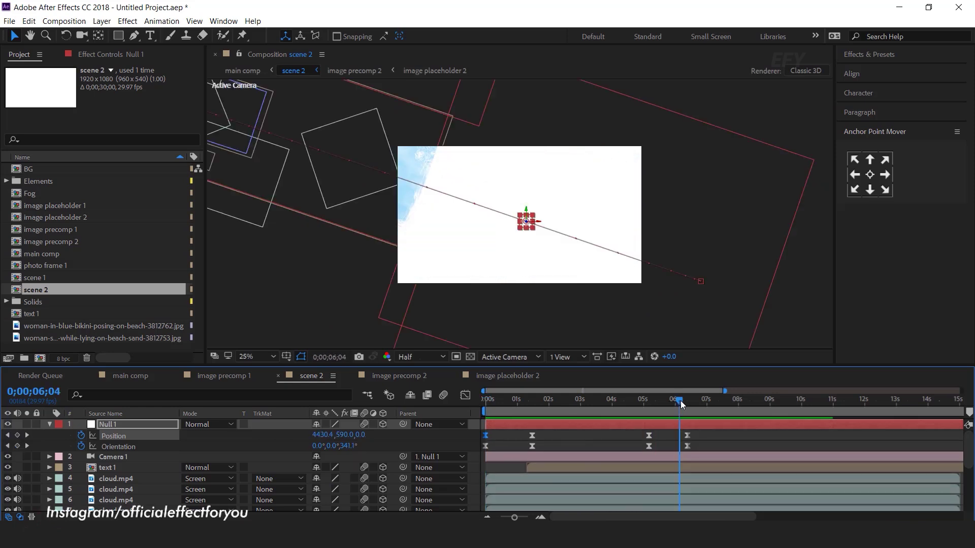
pyautogui.click(687, 400)
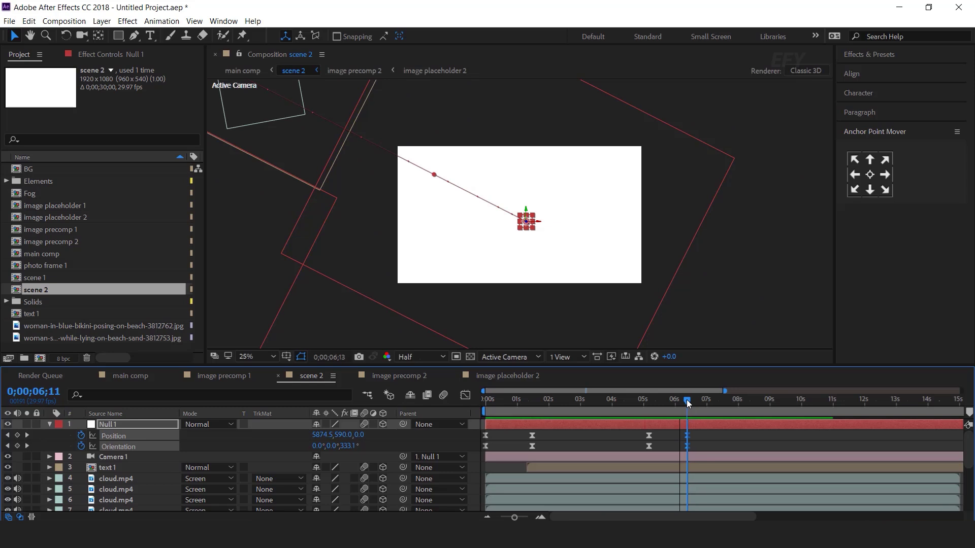
pyautogui.press('Delete')
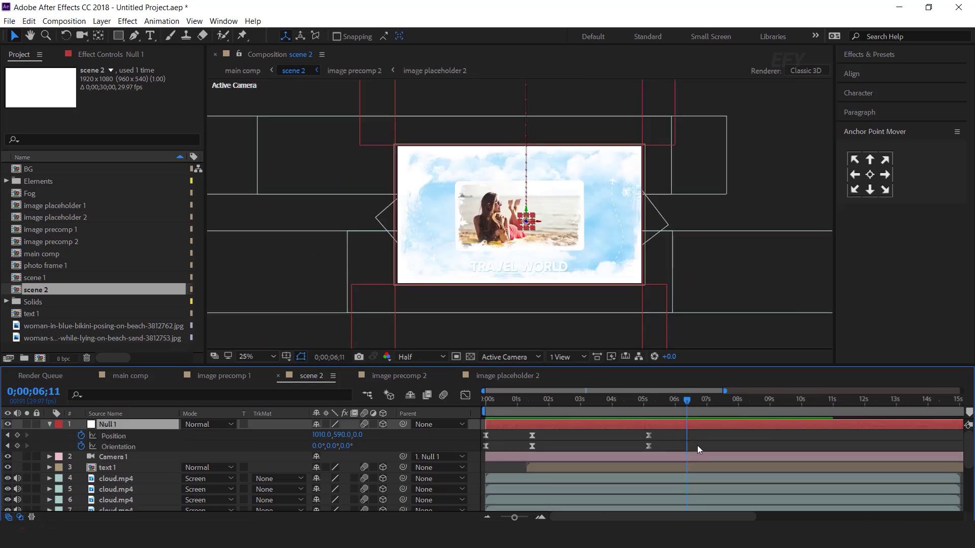
pyautogui.moveTo(340, 446); pyautogui.dragTo(304, 436)
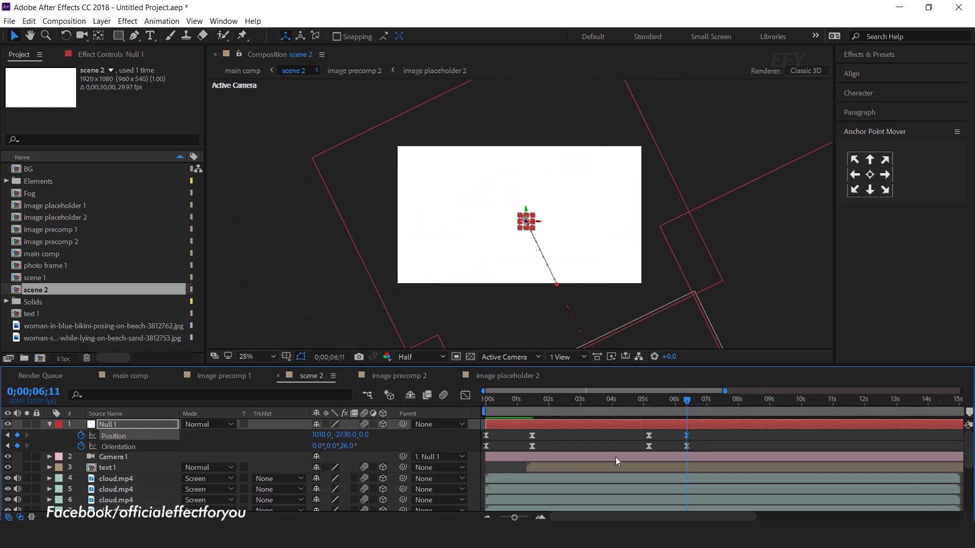
# Preview the second scene in main comp from 0;00;07;24 to check the new camera movement.
pyautogui.click(129, 377)
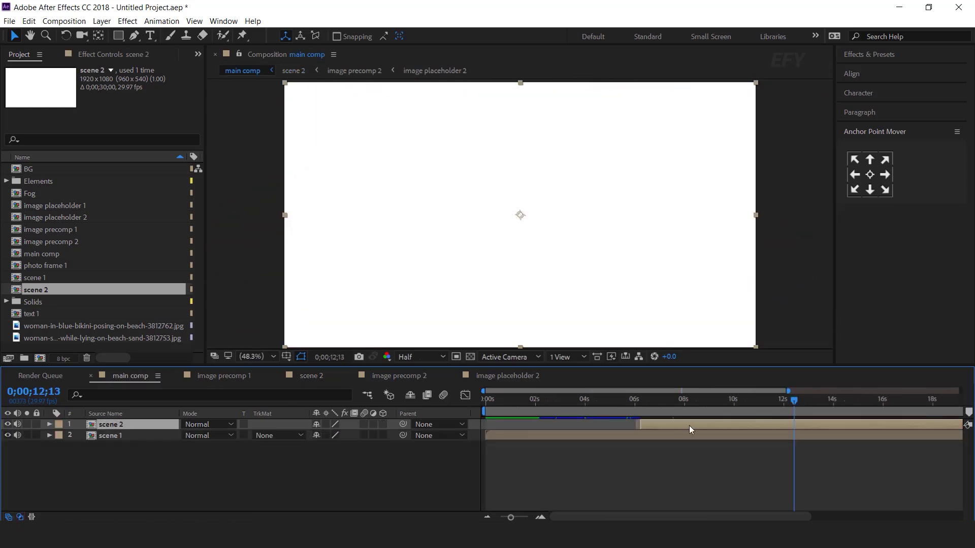
pyautogui.click(679, 407)
pyautogui.press('space')
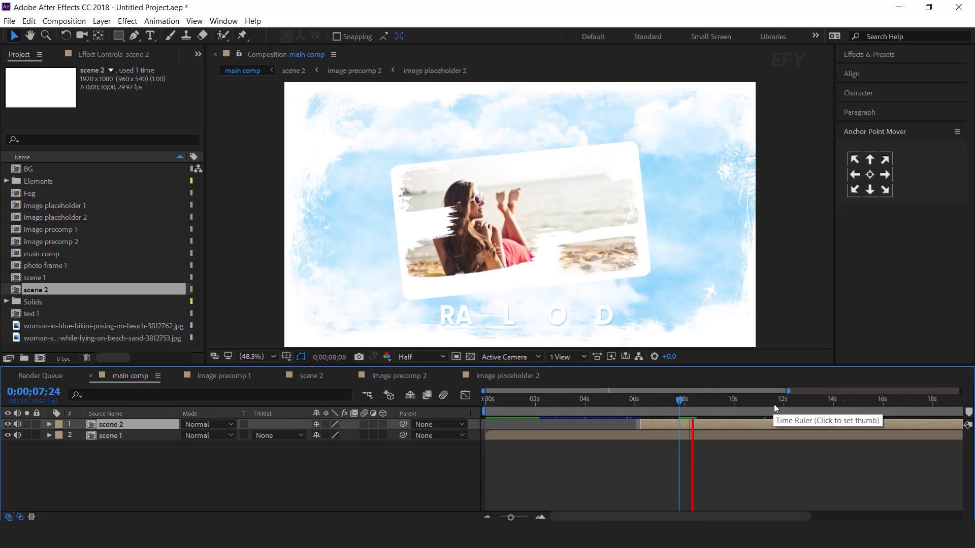
# End main comp's work area at 0;00;12;23 and trim the composition to the work area.
pyautogui.click(802, 402)
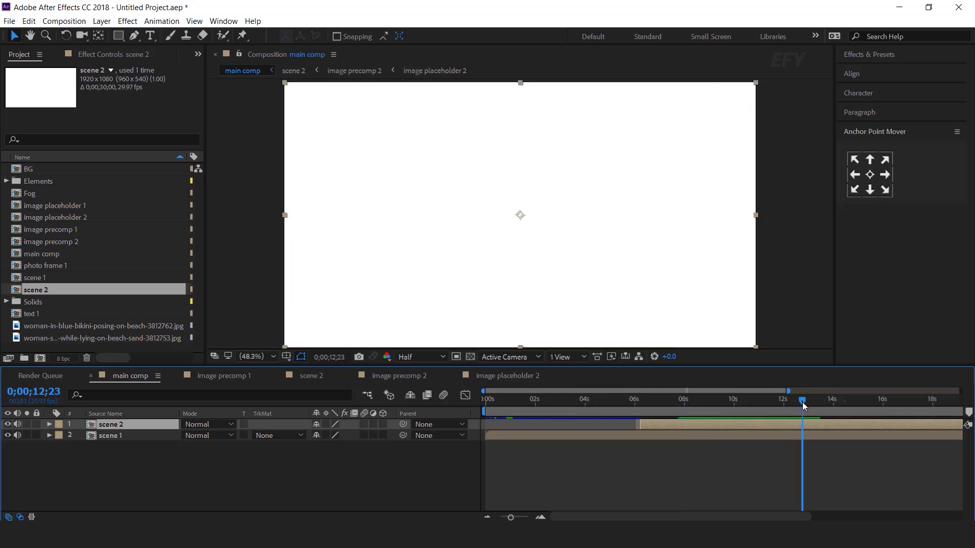
pyautogui.rightClick(793, 416)
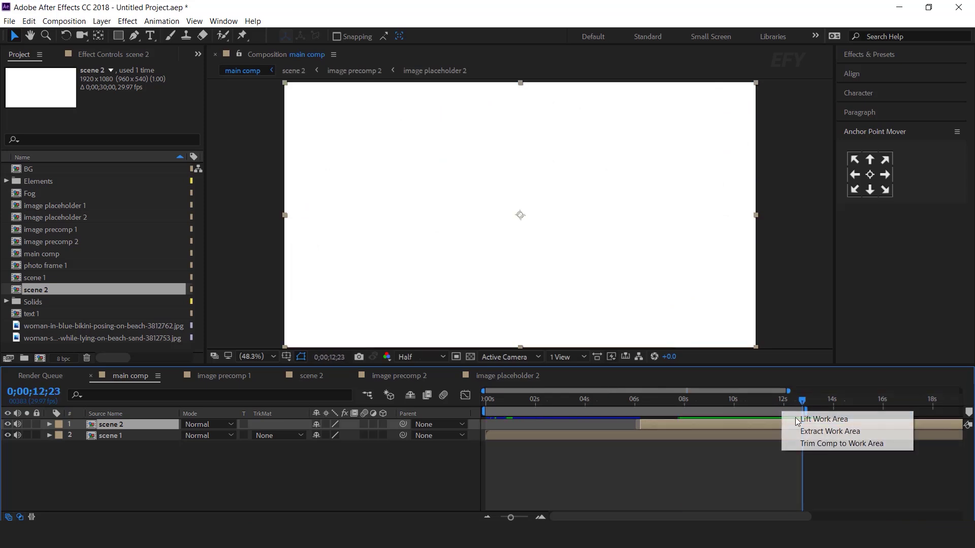
pyautogui.click(806, 445)
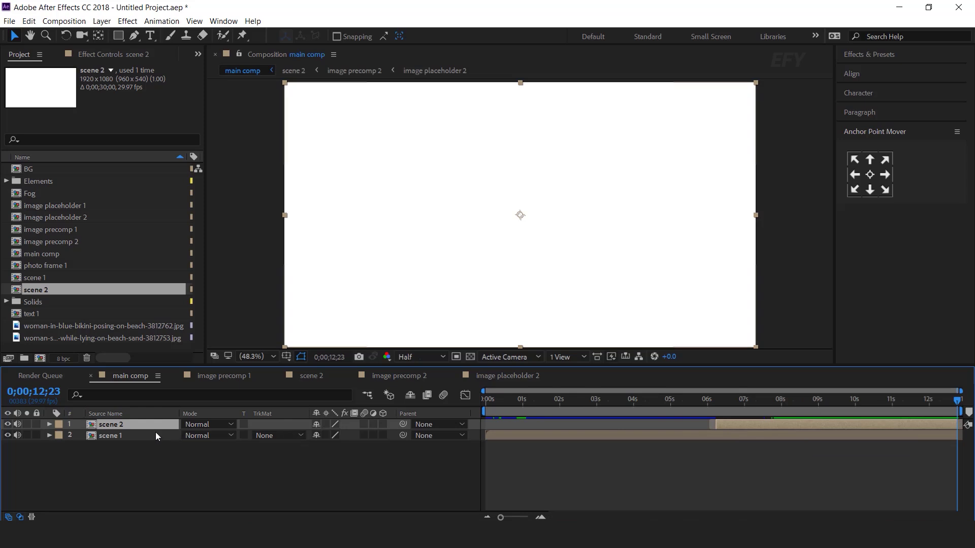
# Enable motion blur for the scene 1 and scene 2 layers and return to the start of main comp.
pyautogui.keyDown('shift'); pyautogui.click(127, 433); pyautogui.keyUp('shift')
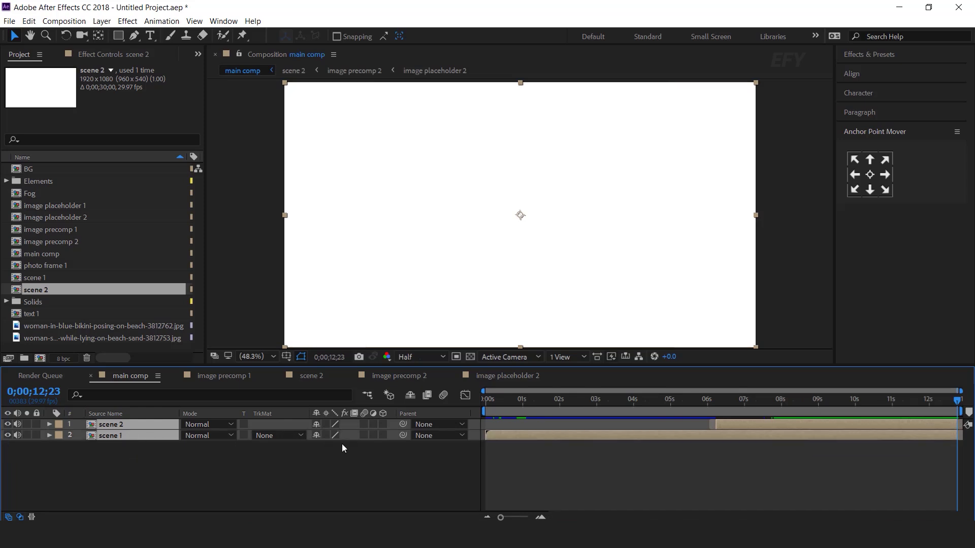
pyautogui.click(365, 424)
pyautogui.moveTo(515, 398); pyautogui.dragTo(480, 401)
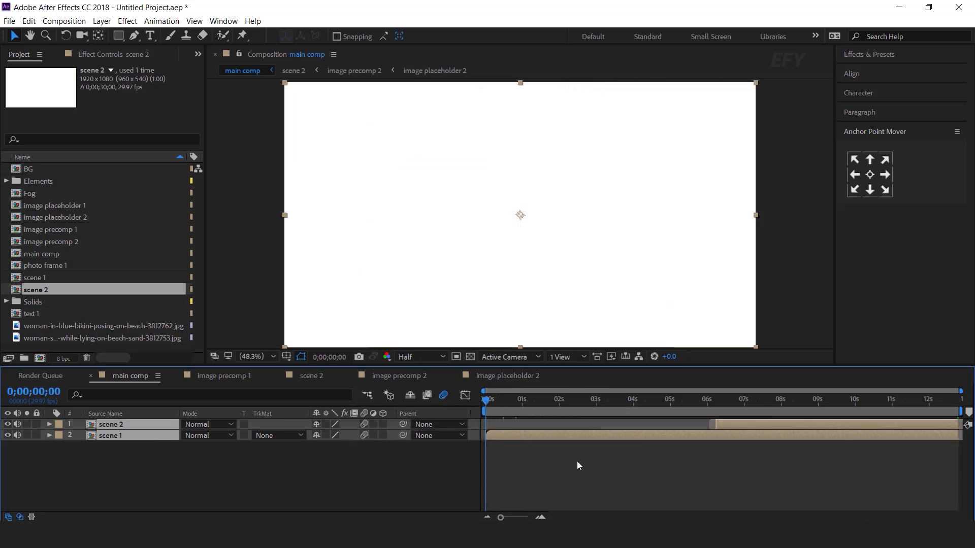